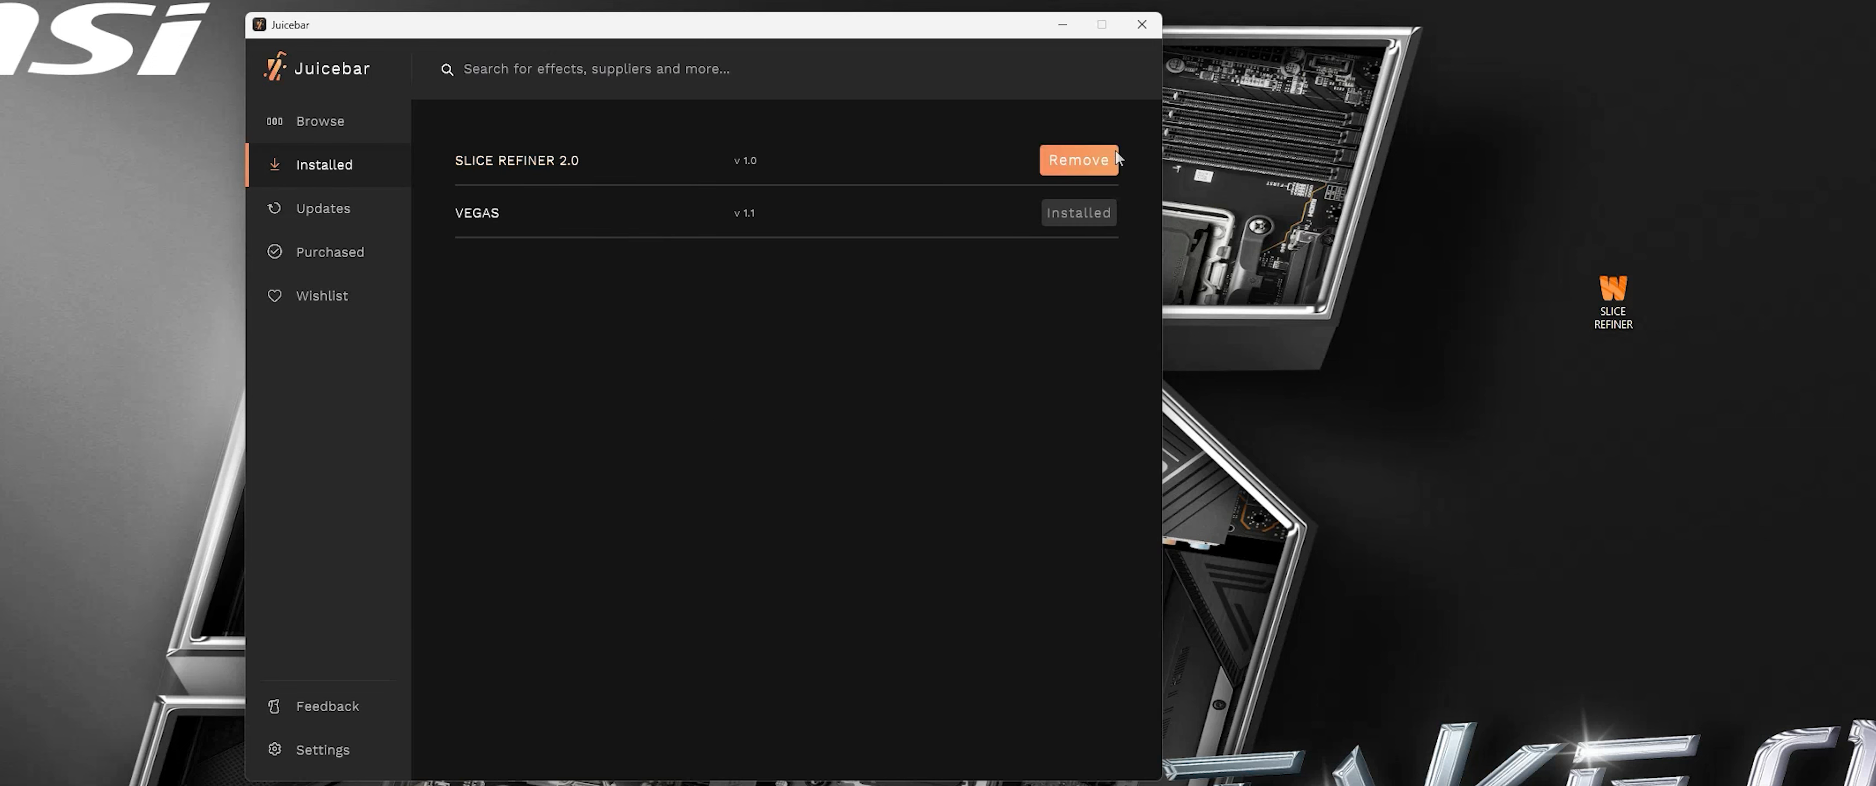
Step: Review the browse, installed and purchased plugin lists in Juicebar, and close the program
click(390, 125)
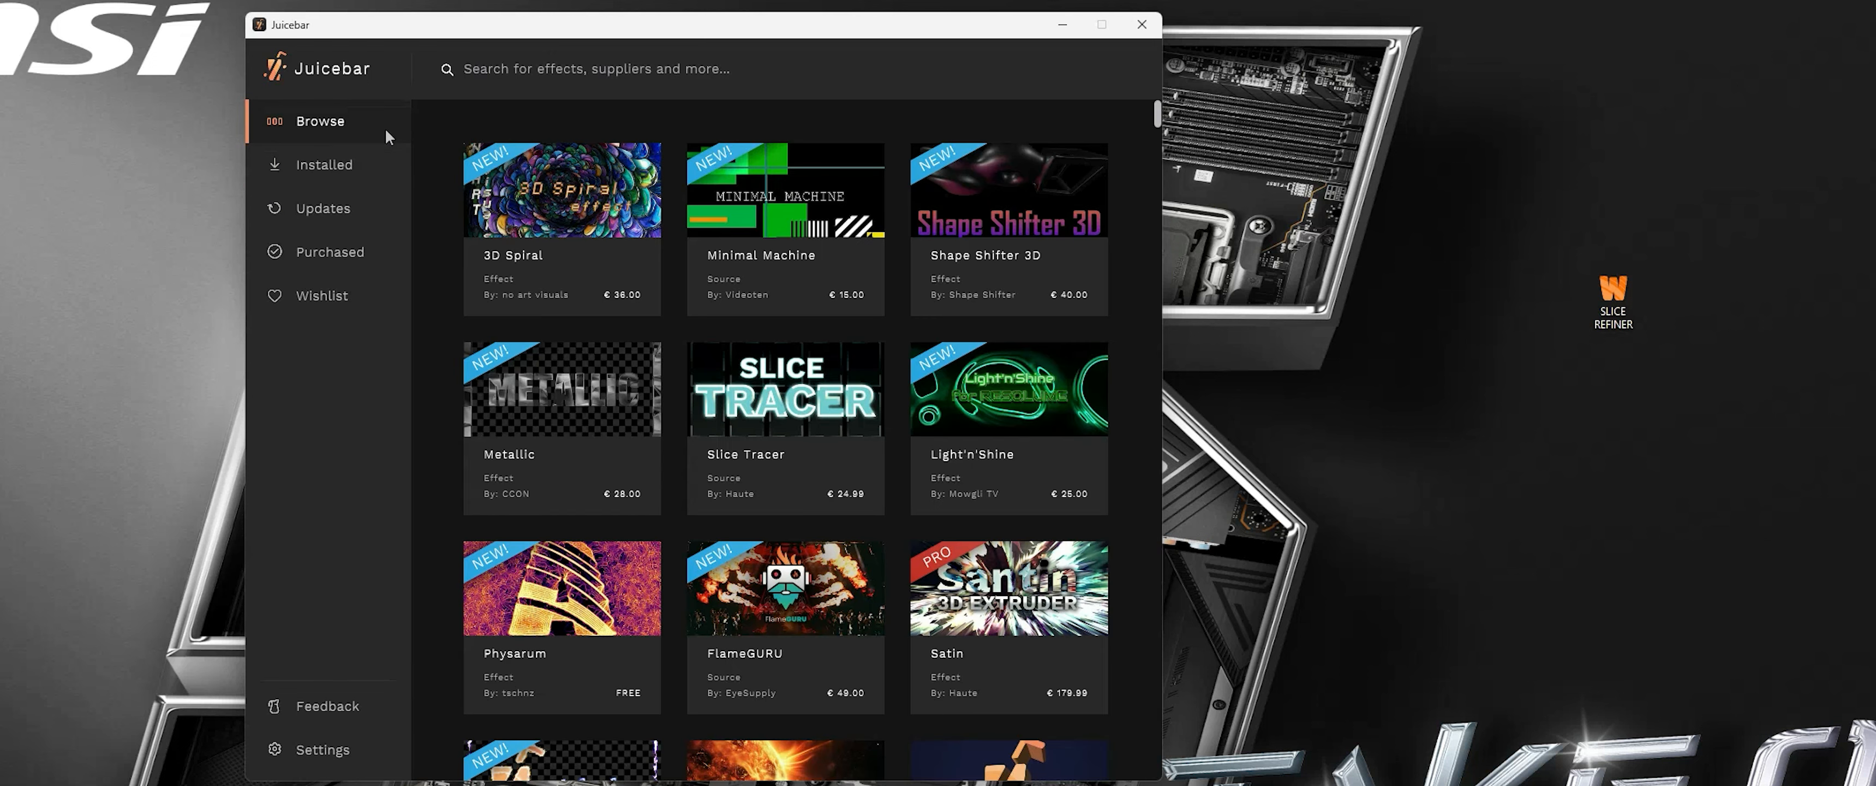
click(307, 162)
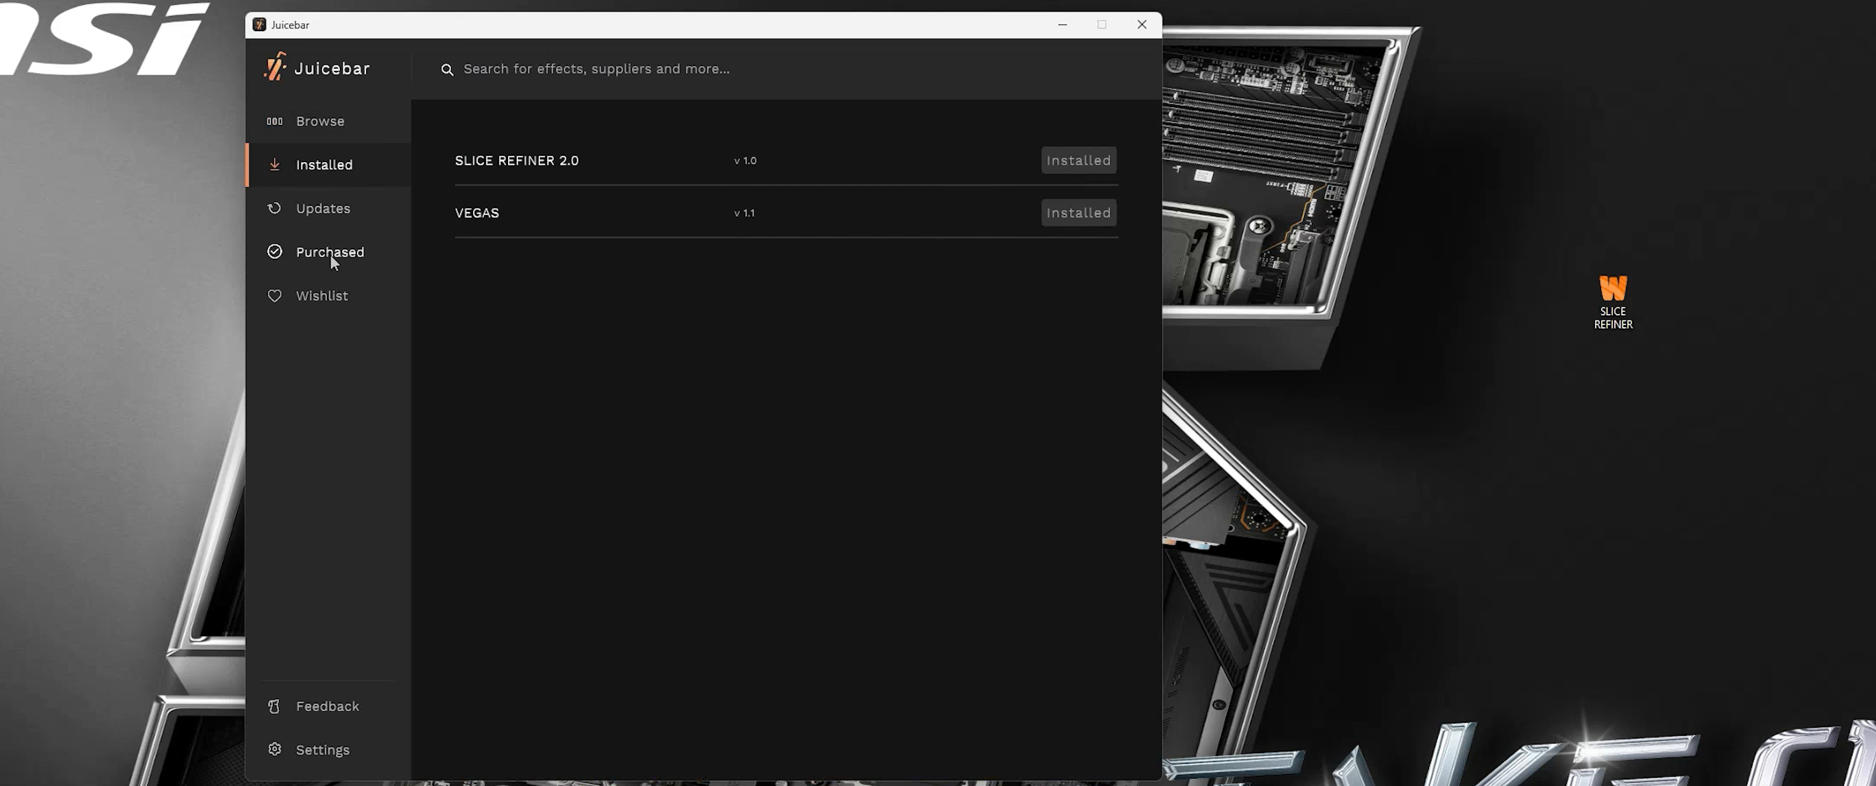
click(291, 254)
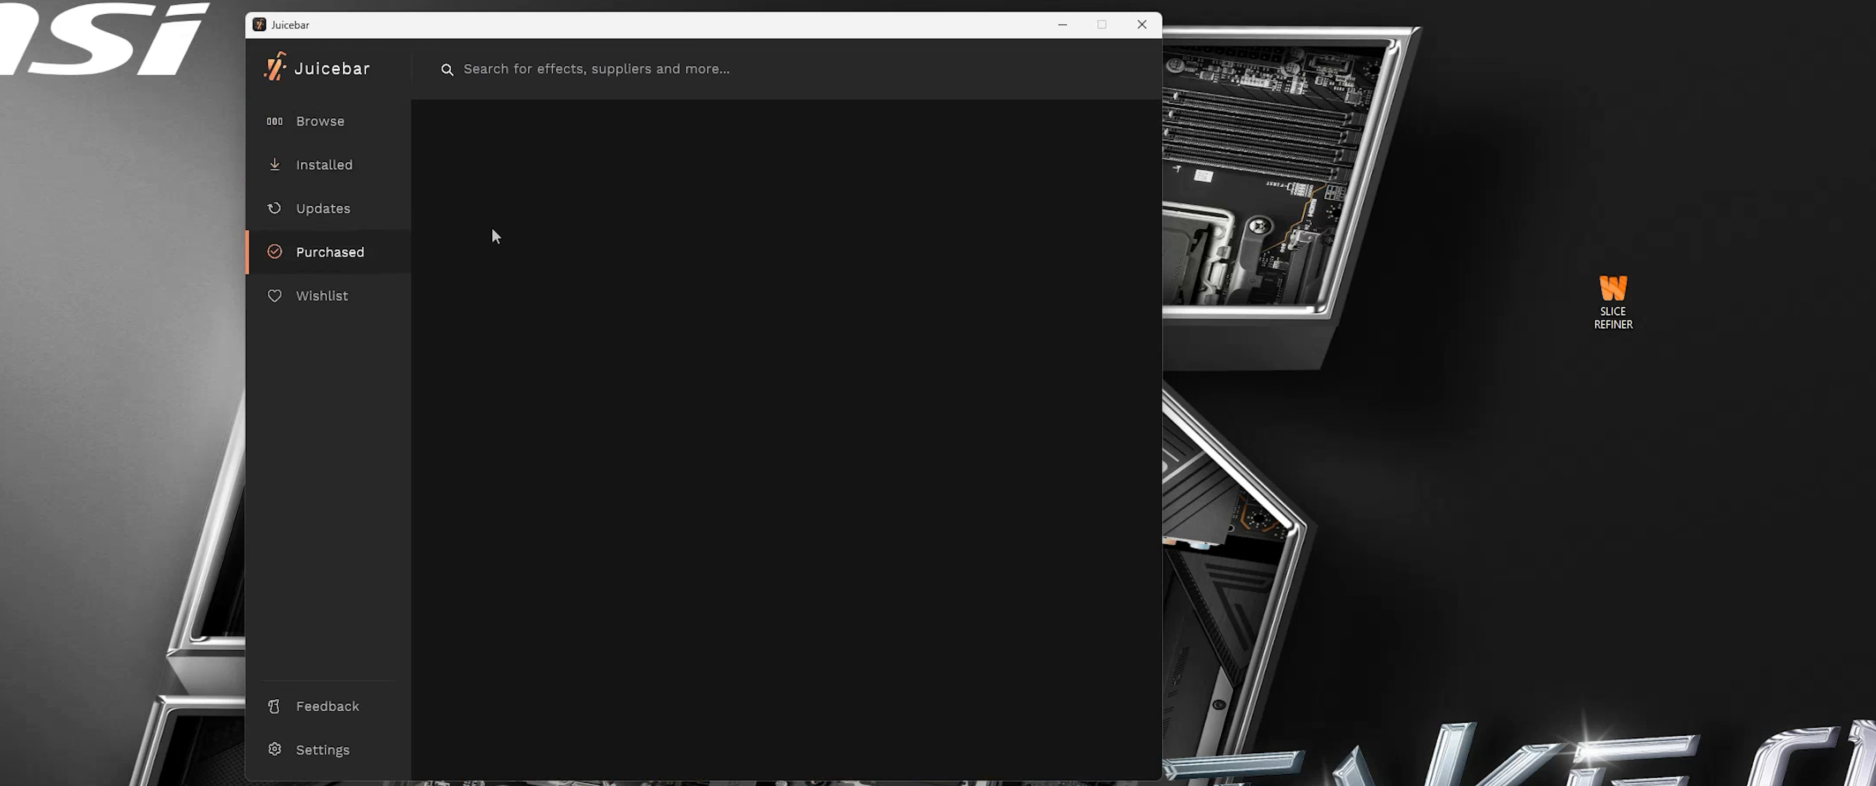
click(333, 163)
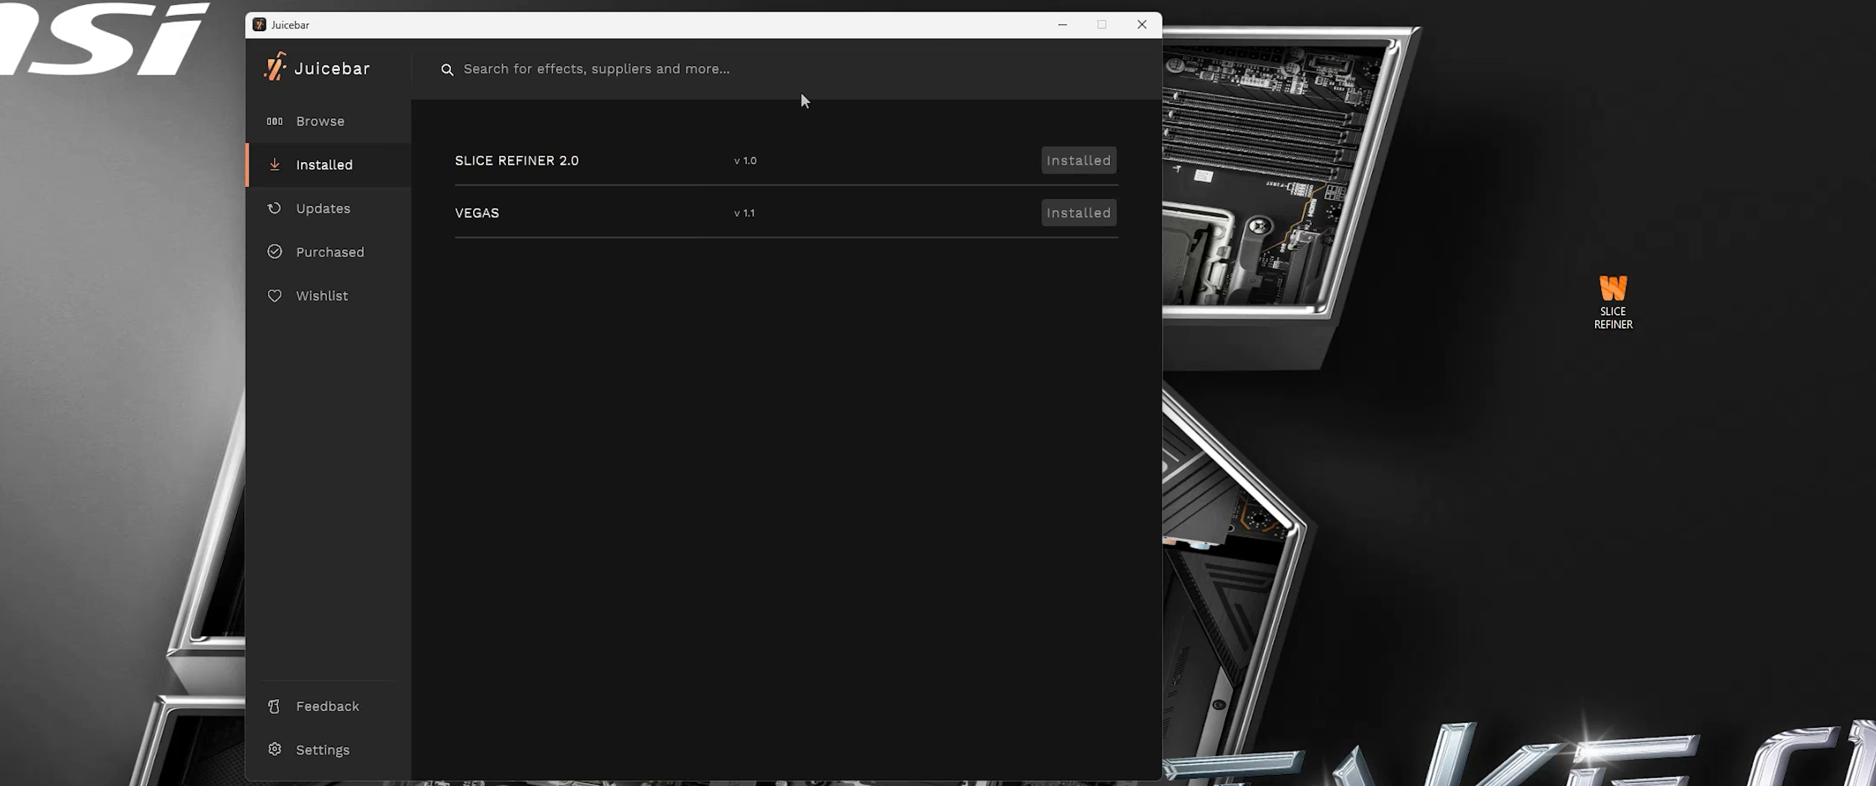
click(1142, 25)
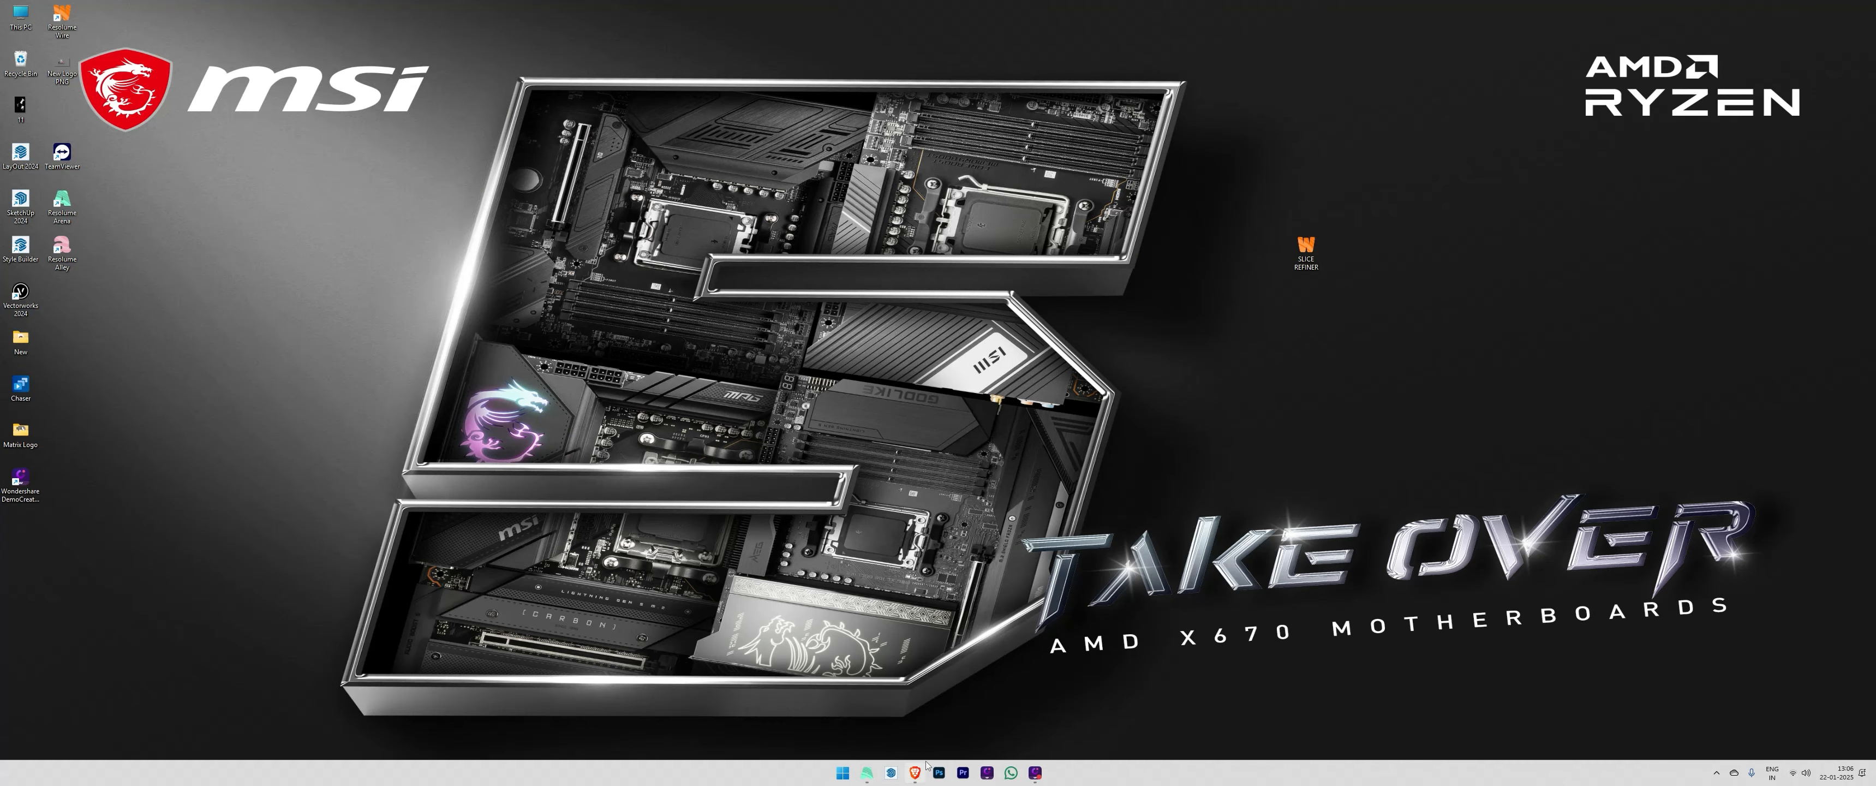
Step: Switch to Resolume Arena, add the Slice Refiner effect to the composition and expand its parameters
mouse_move(919, 777)
click(871, 774)
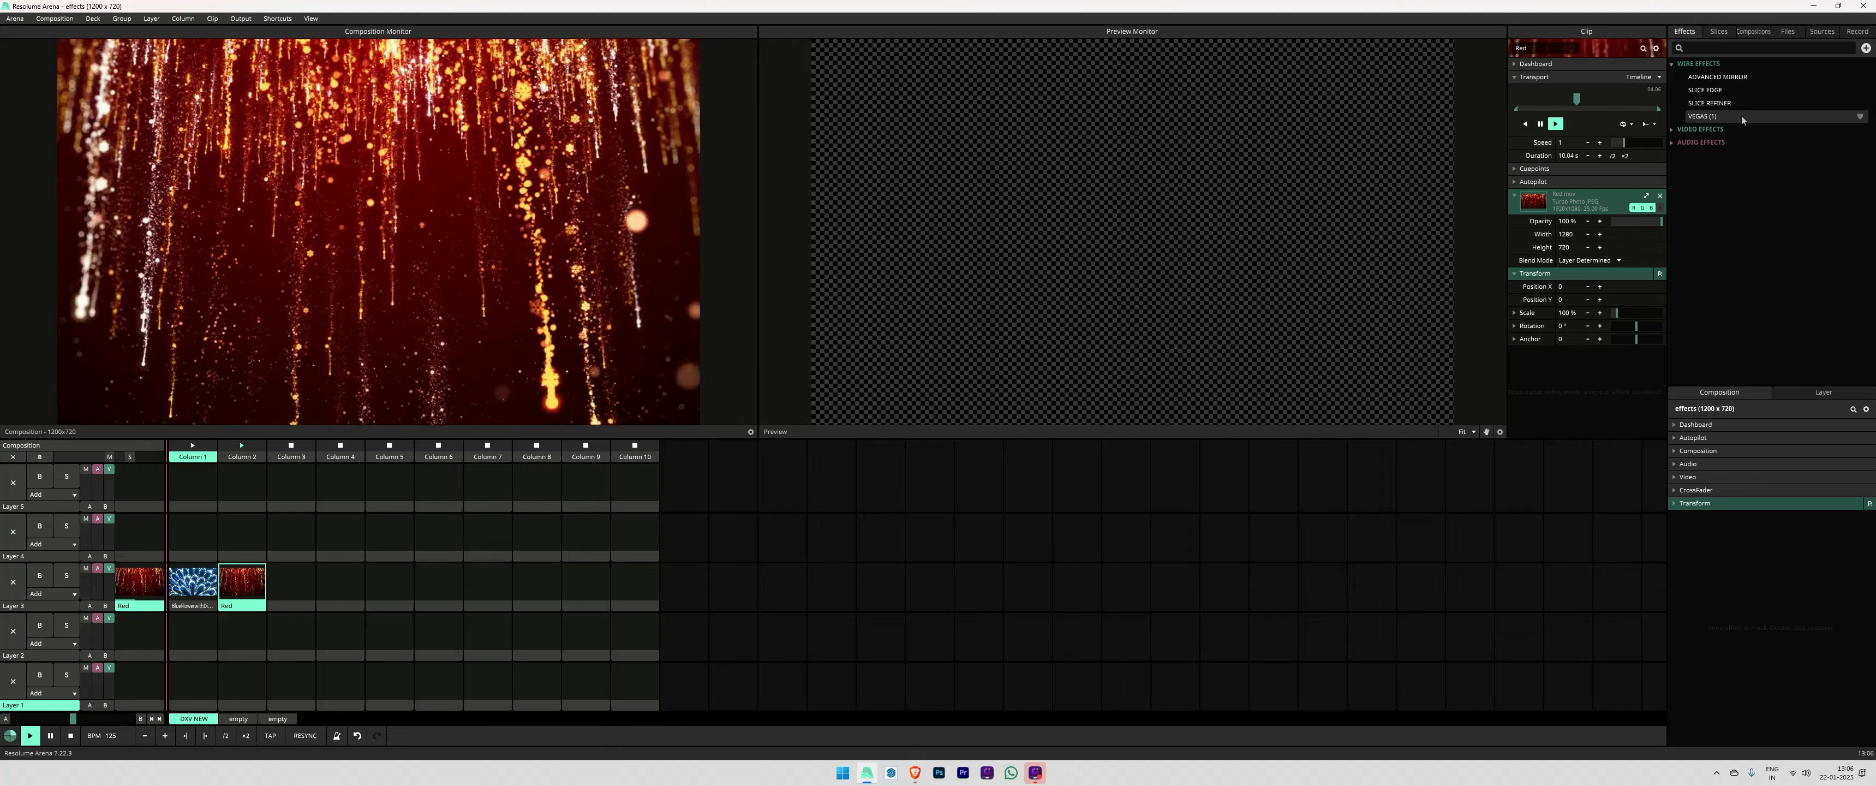
drag(1733, 102, 1726, 567)
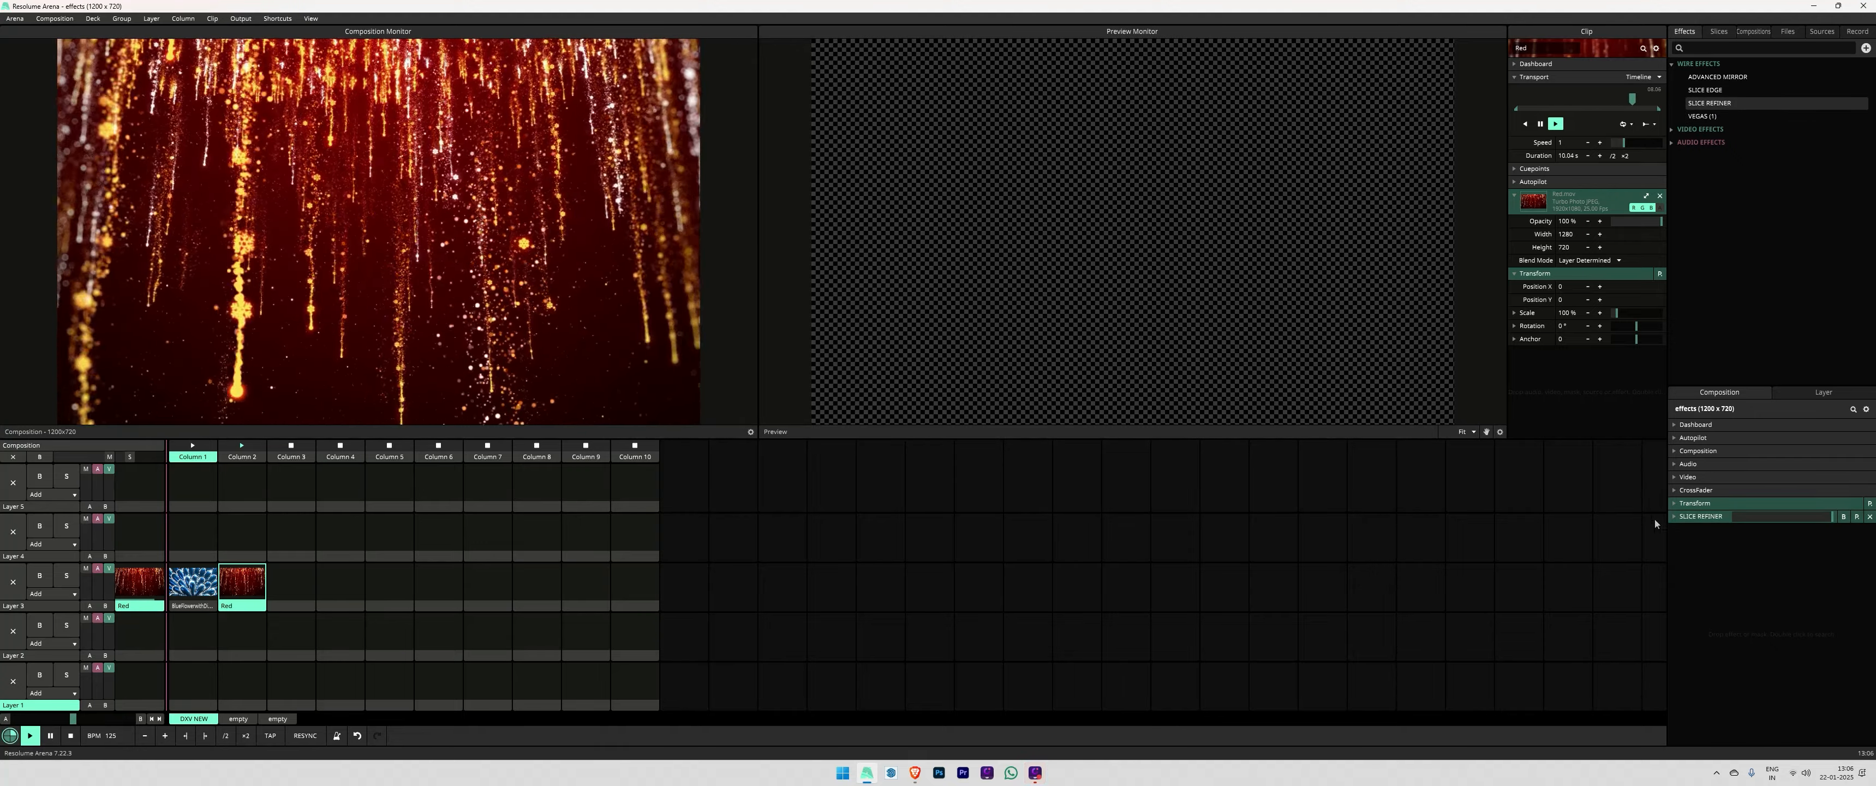
click(1673, 516)
Step: Examine the Slice Refiner's group, settings and effects parameters from beginning to end
scroll(1757, 547, down, 10)
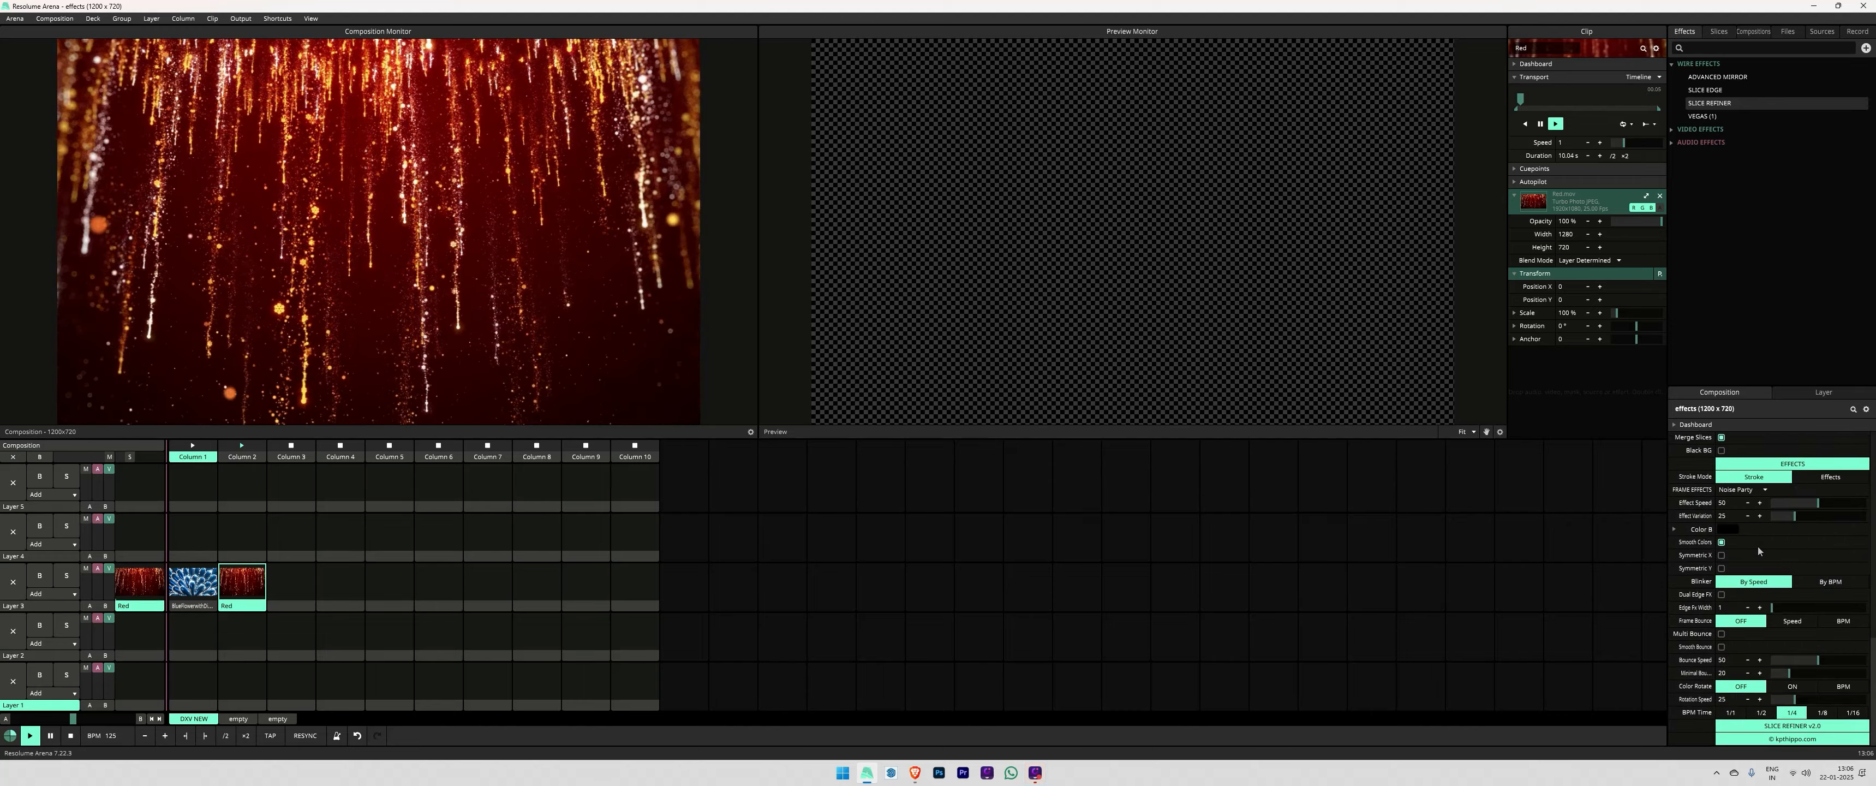
scroll(1774, 562, up, 5)
scroll(1774, 562, up, 5)
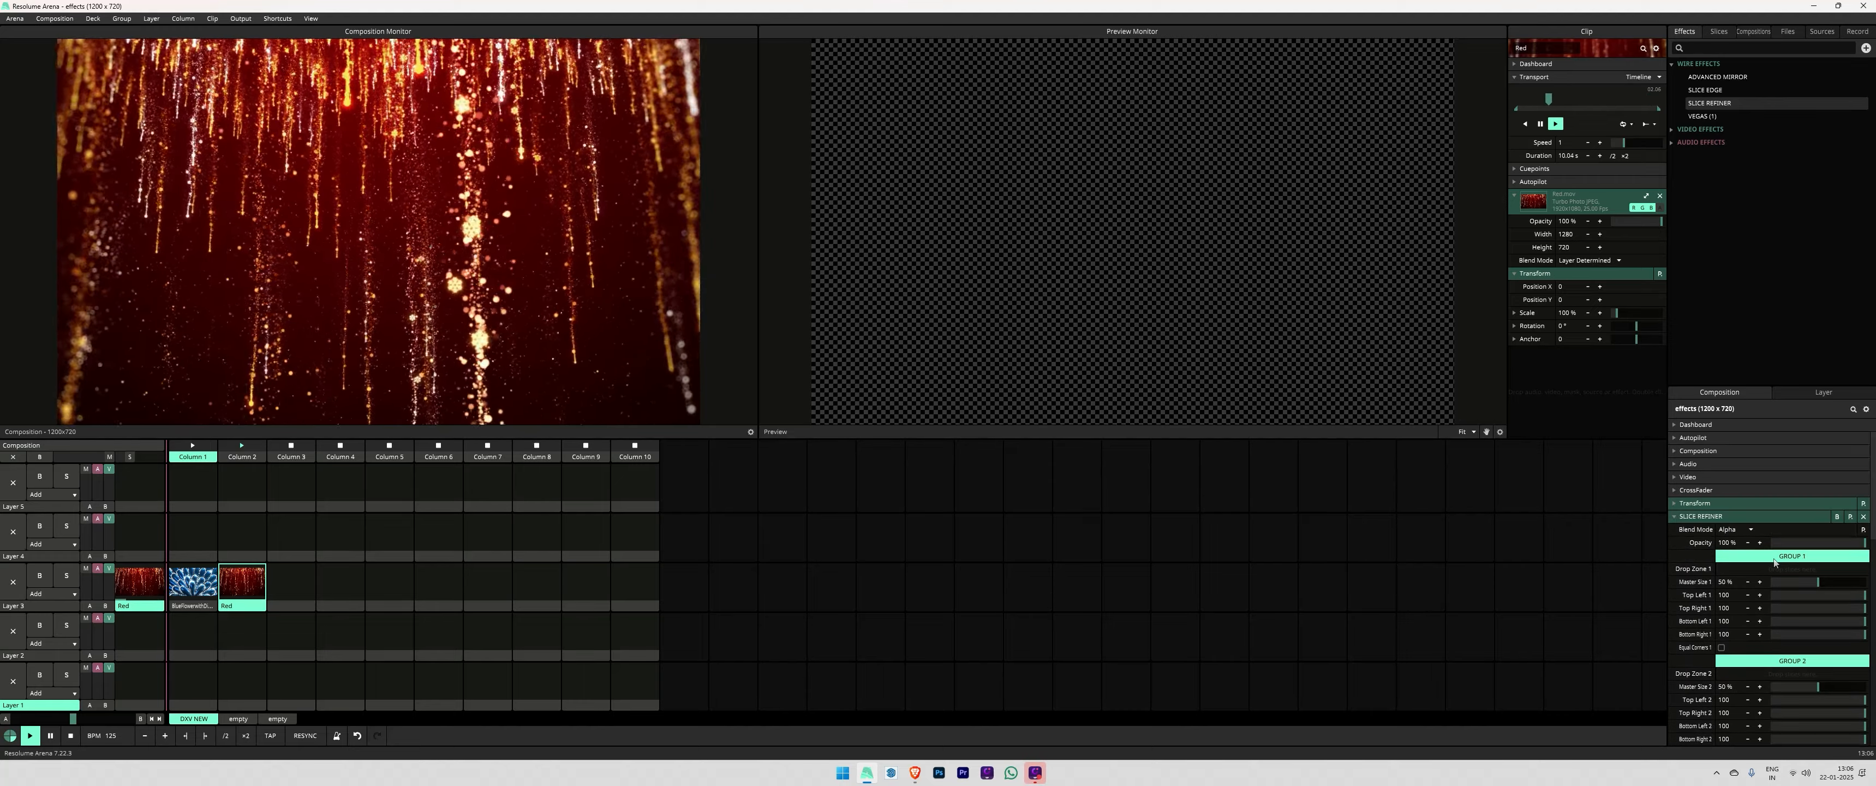
scroll(1789, 565, down, 10)
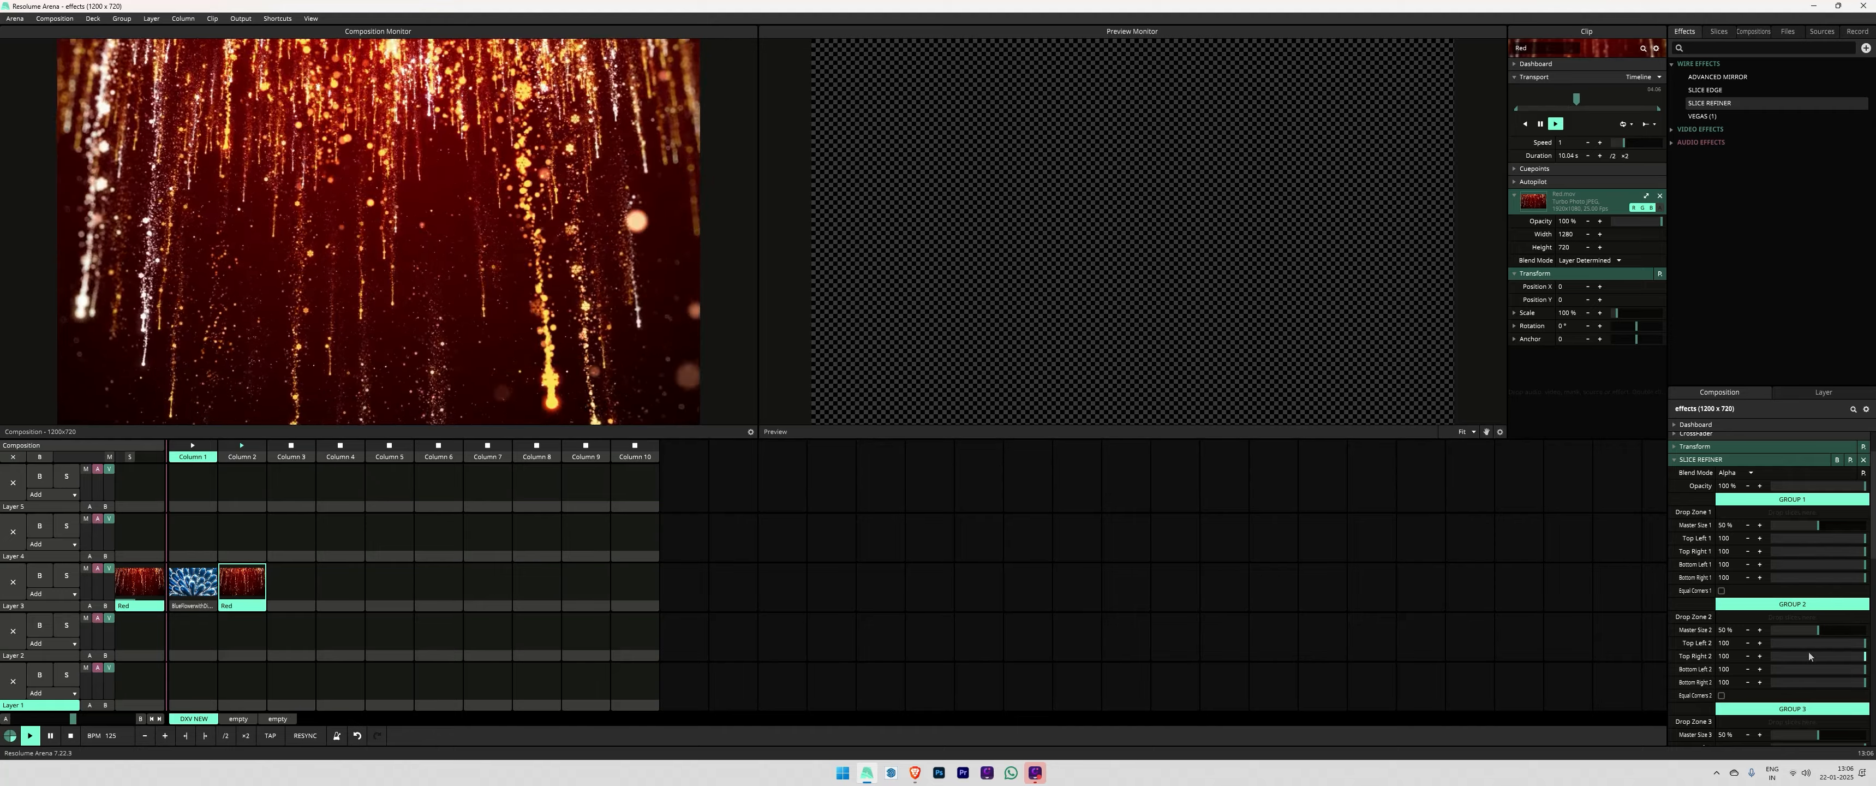
scroll(1788, 668, down, 3)
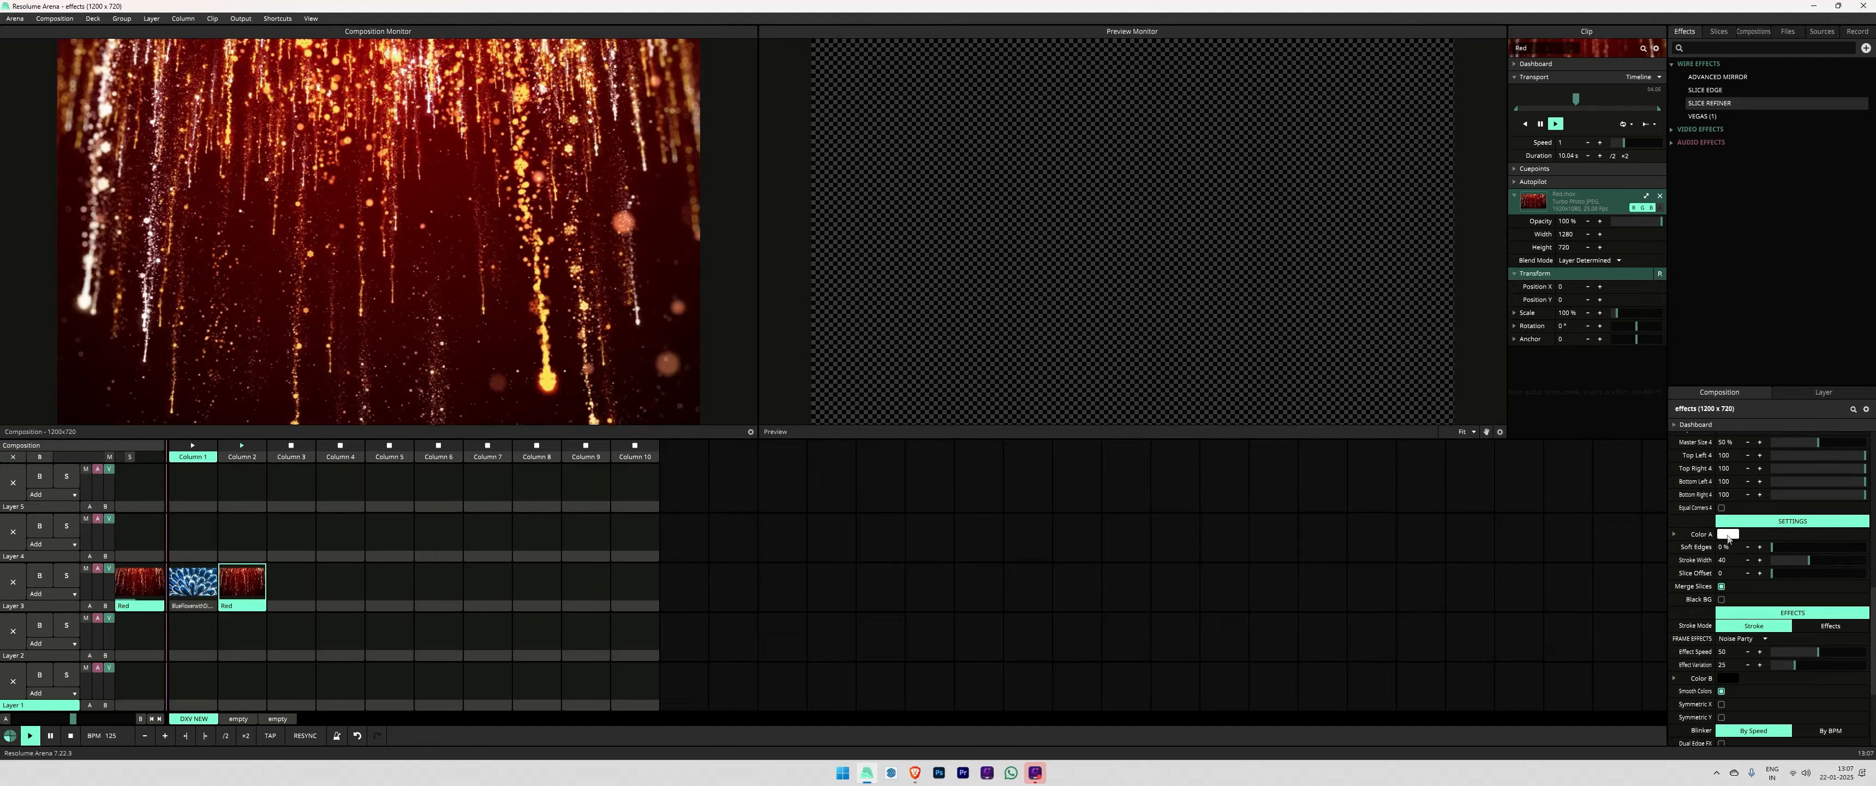
scroll(1748, 625, down, 4)
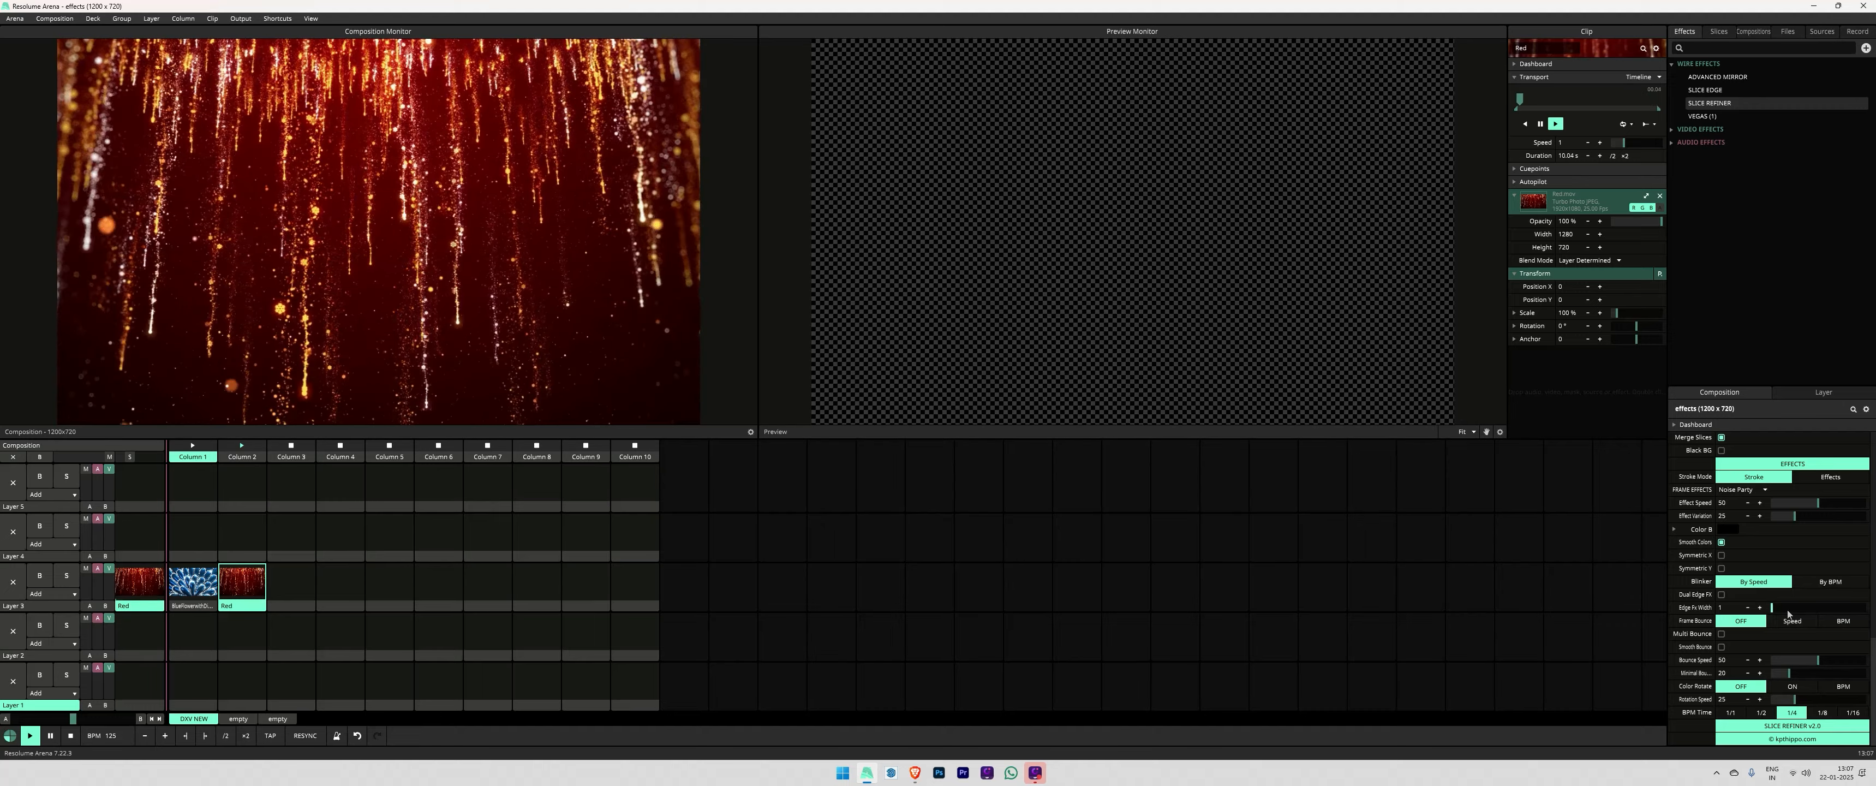
scroll(1786, 610, up, 10)
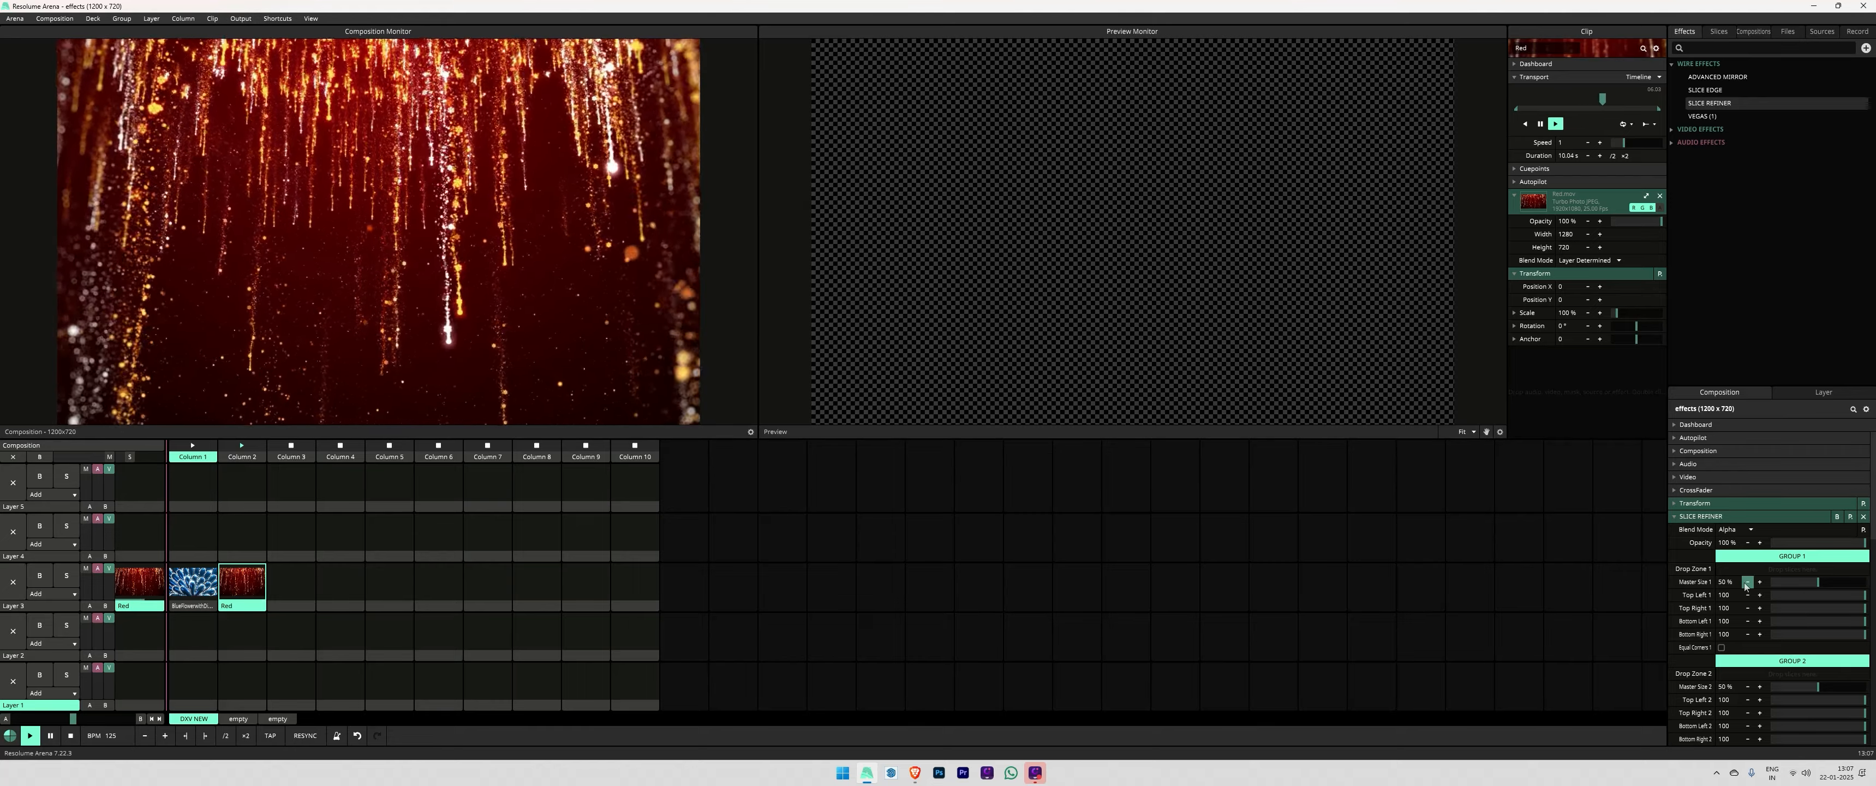
Step: Open the Advanced Output setup, narrow its window, and select the slices in each half of the composition in turn
click(240, 18)
click(257, 141)
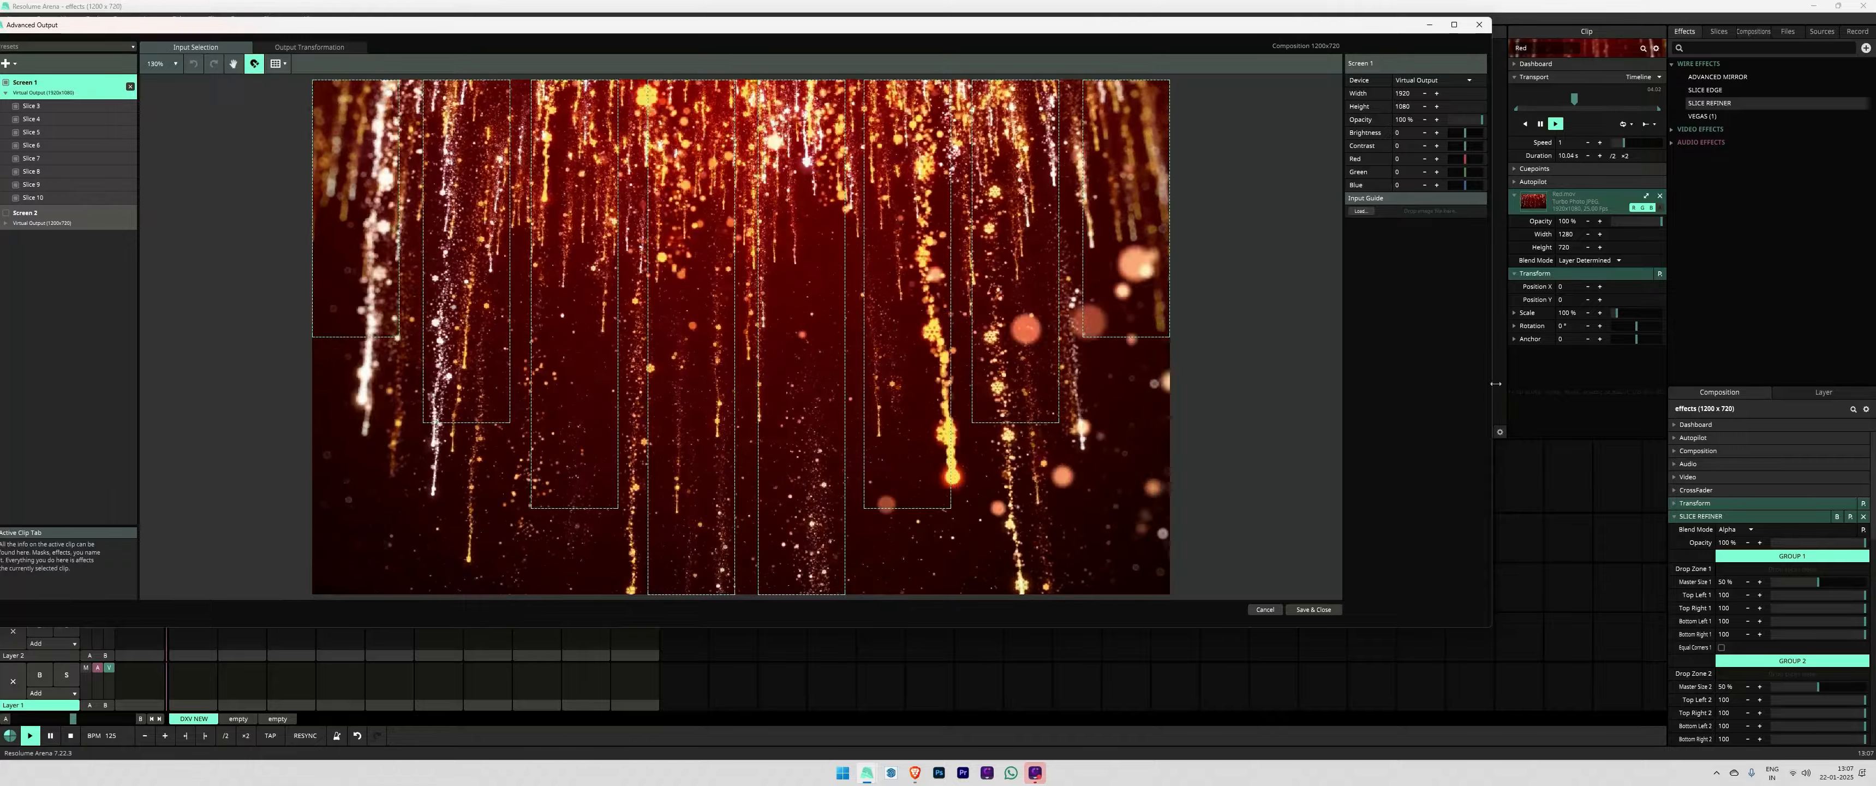
drag(1492, 383, 1162, 382)
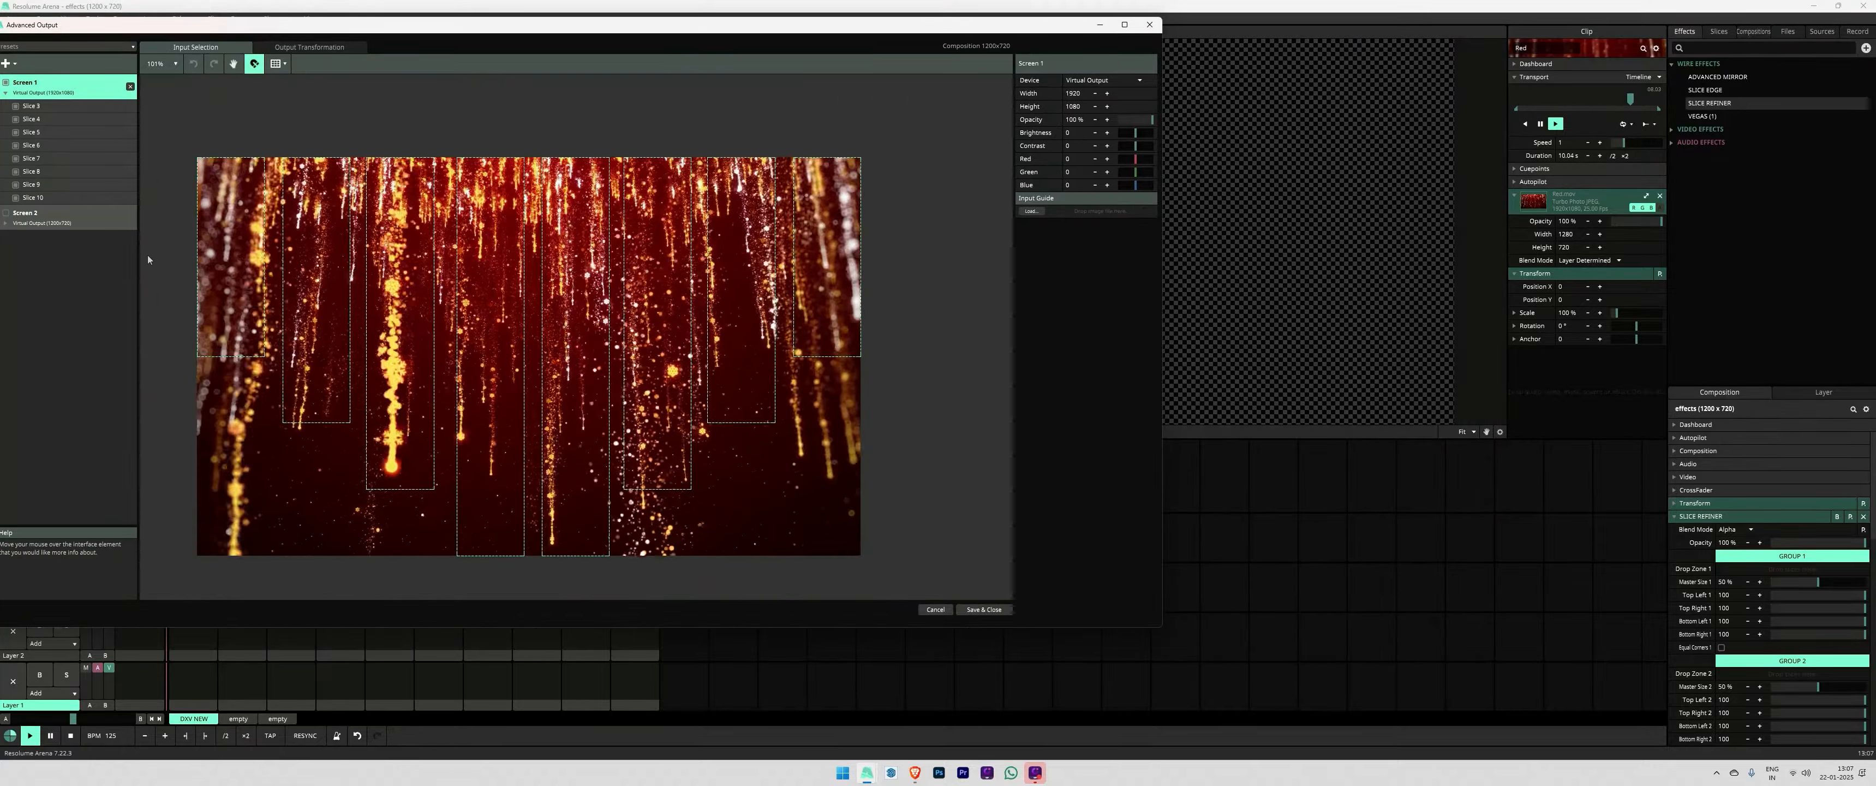
drag(150, 261, 516, 338)
drag(559, 120, 878, 260)
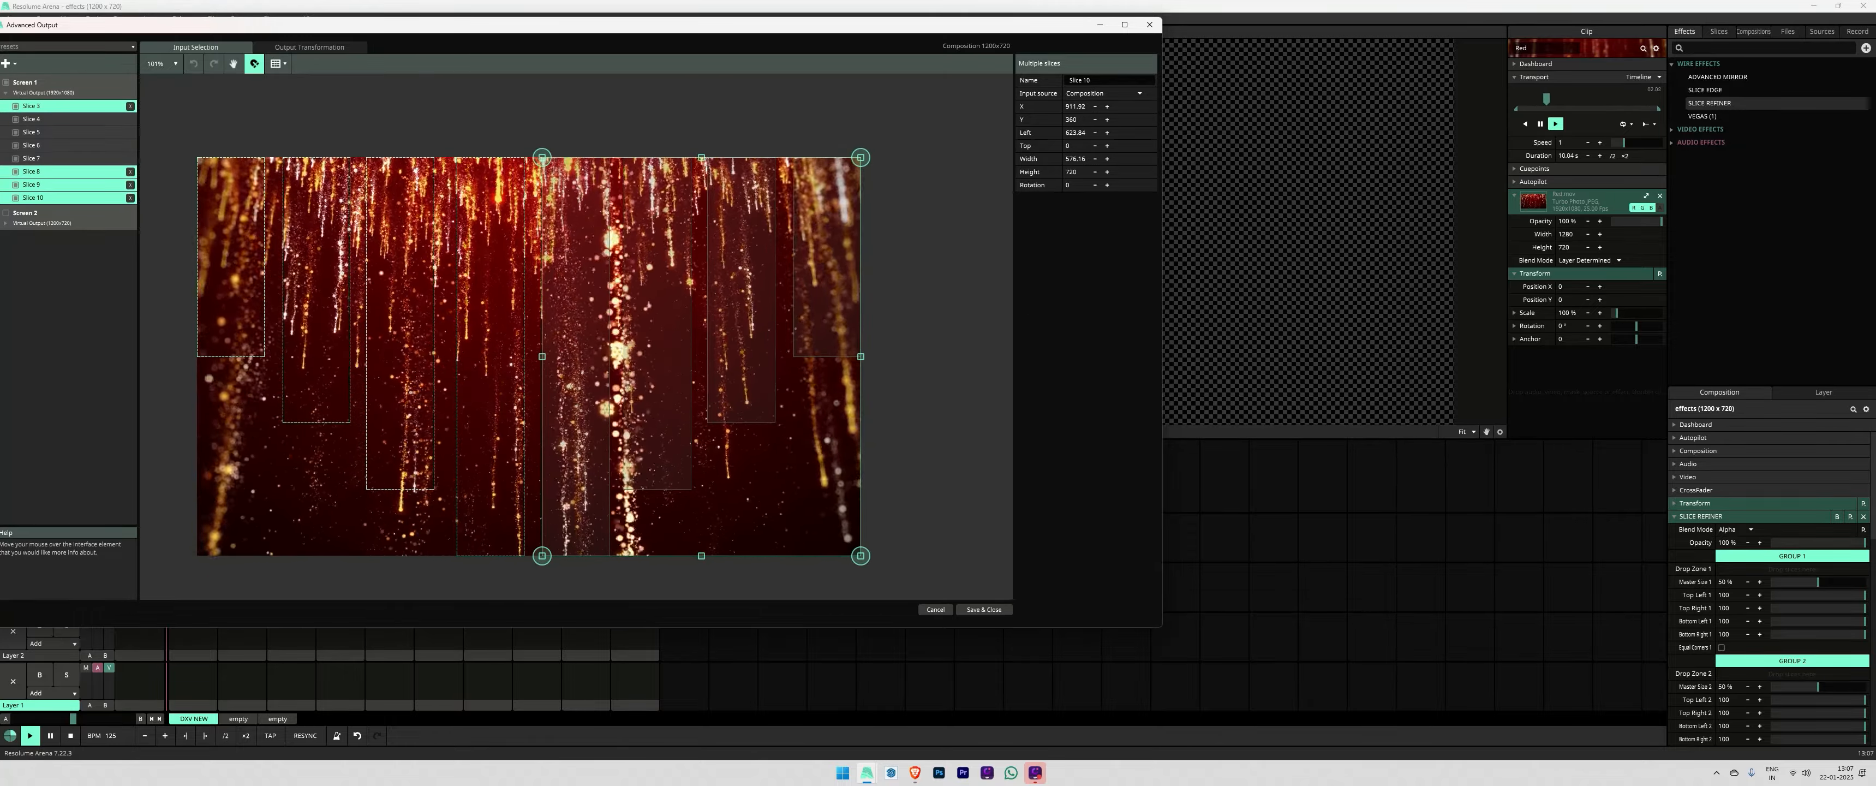
Step: Assign Screen 1's slices 4 to 7 to Drop Zone 1 and slices 3, 8, 9 and 10 to Drop Zone 2
click(1720, 33)
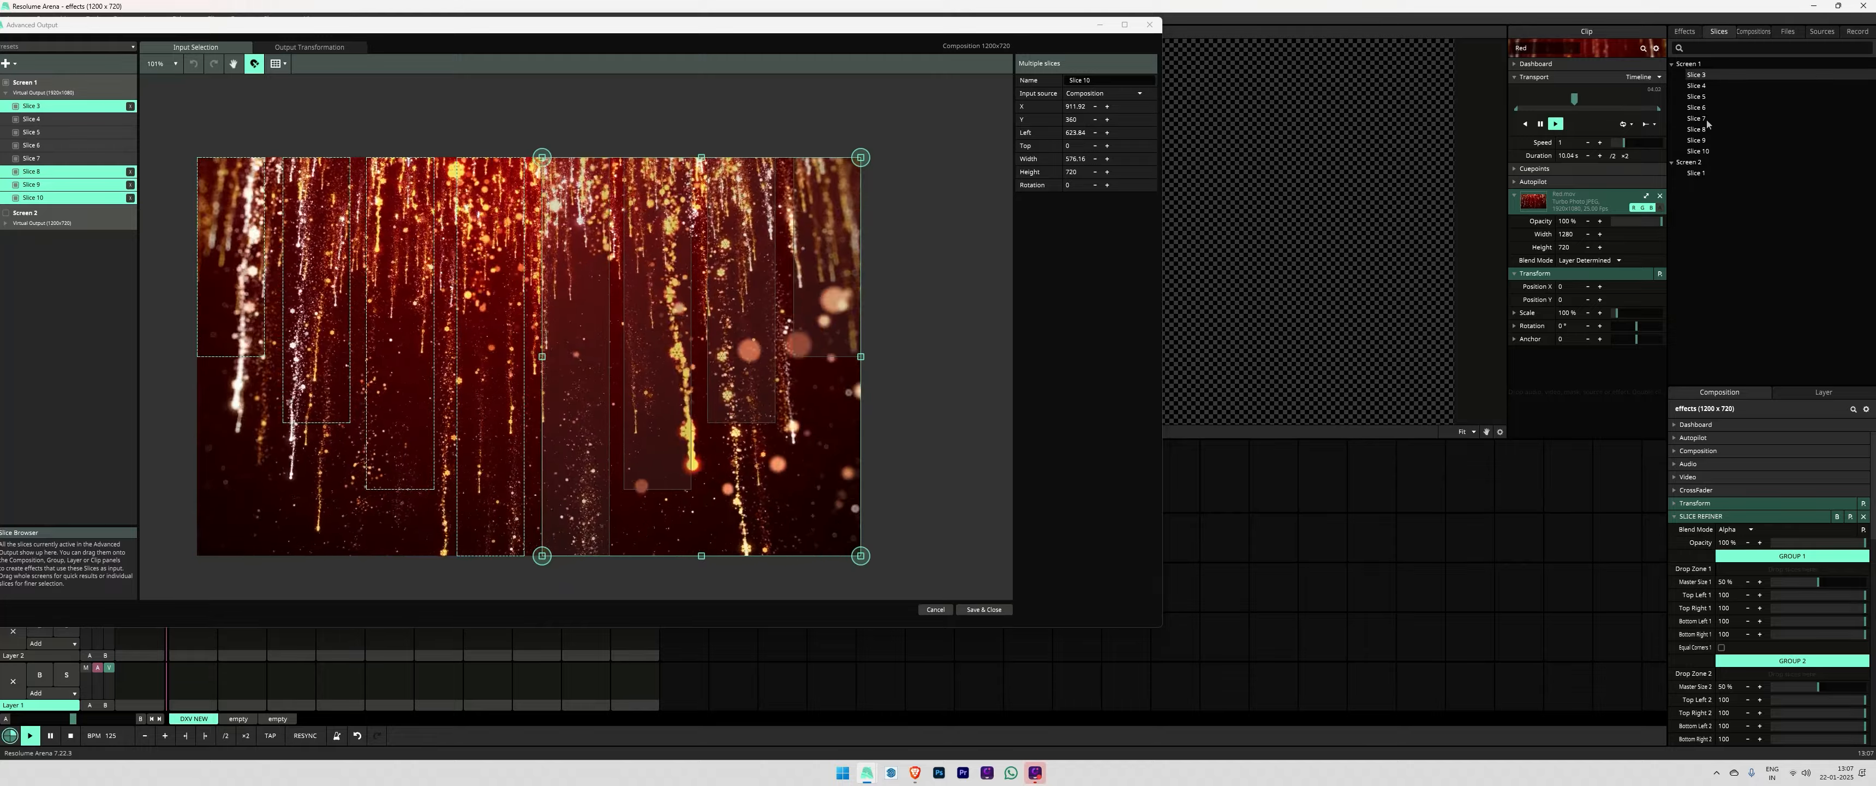
drag(1708, 100, 1791, 565)
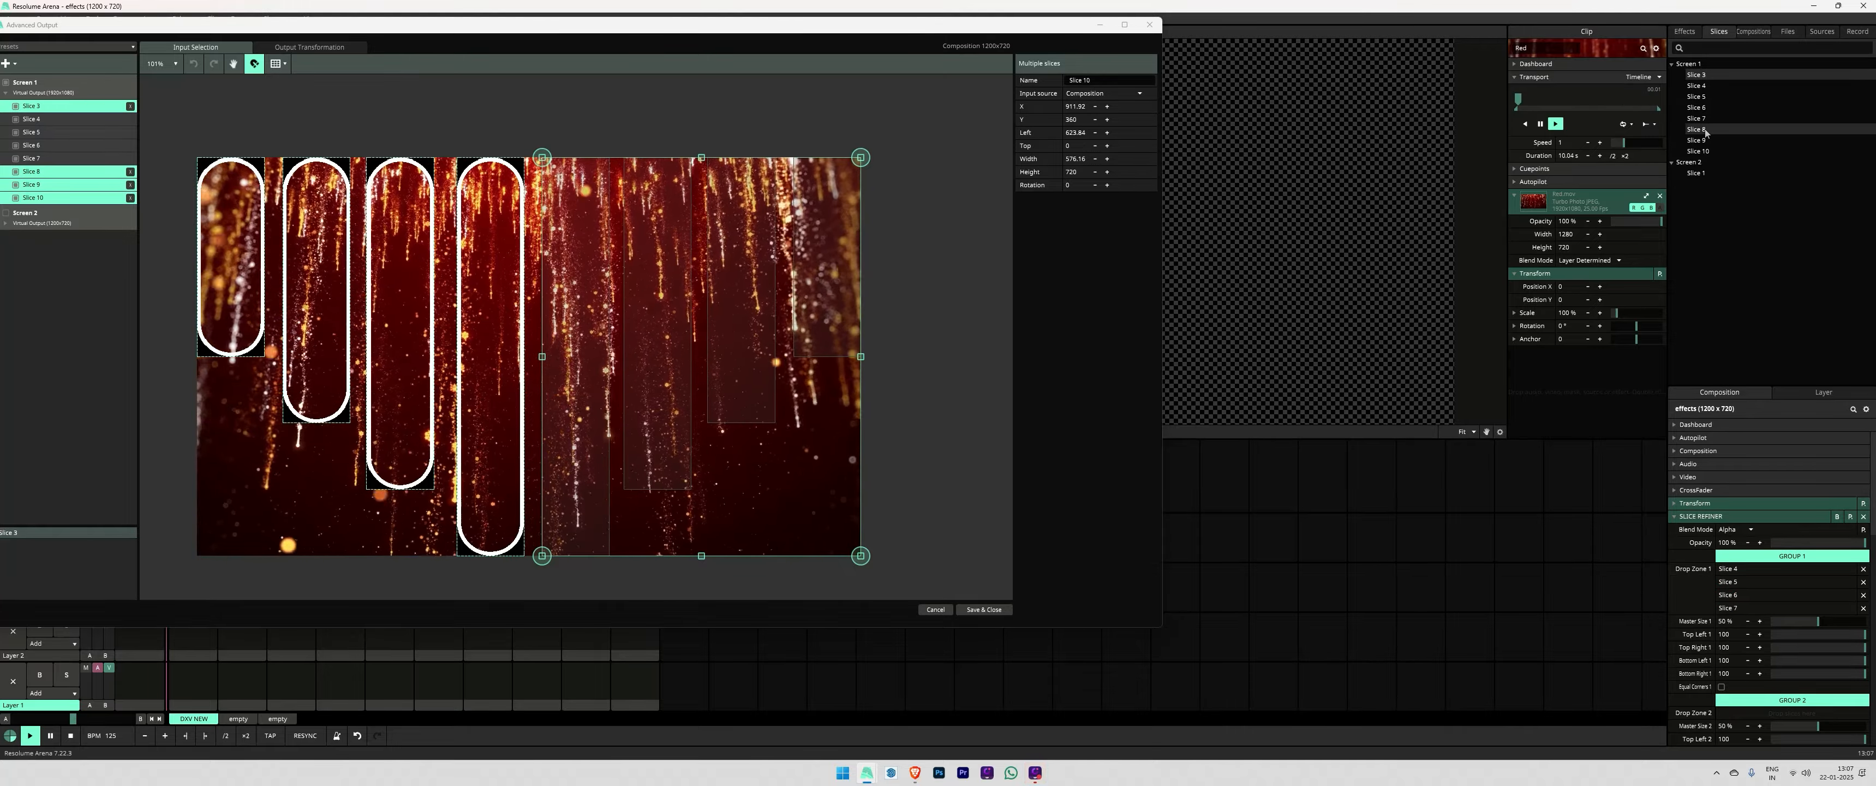
drag(1694, 139, 1750, 721)
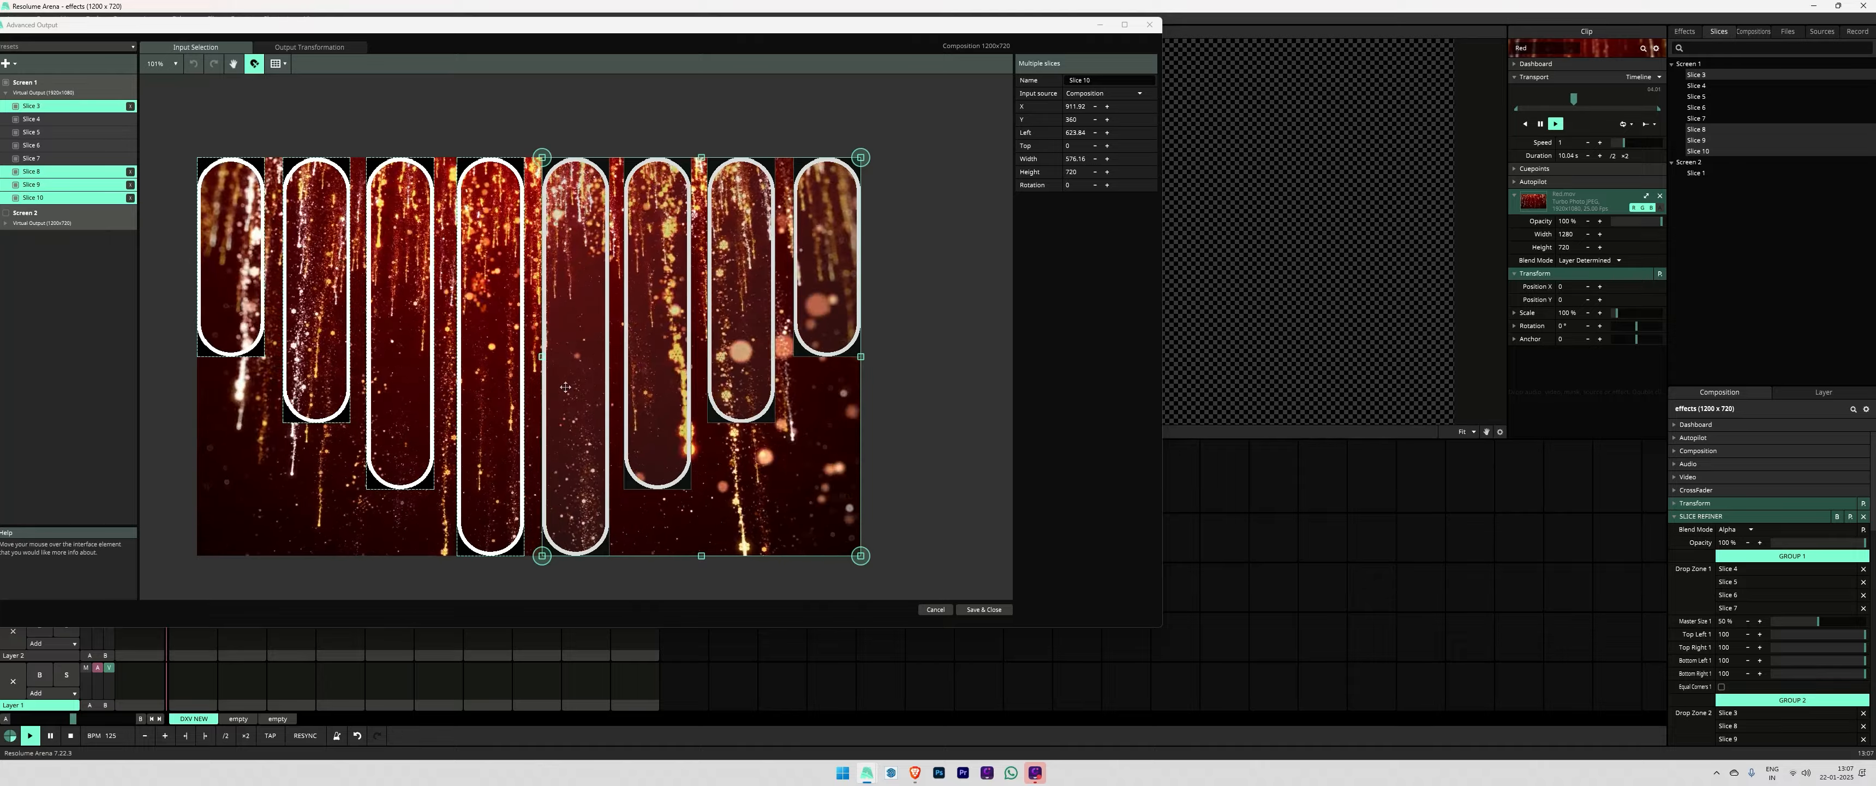
Step: Enable the Slice Refiner's Black BG option to black out the area outside the slices
scroll(1776, 668, down, 5)
scroll(1775, 668, down, 5)
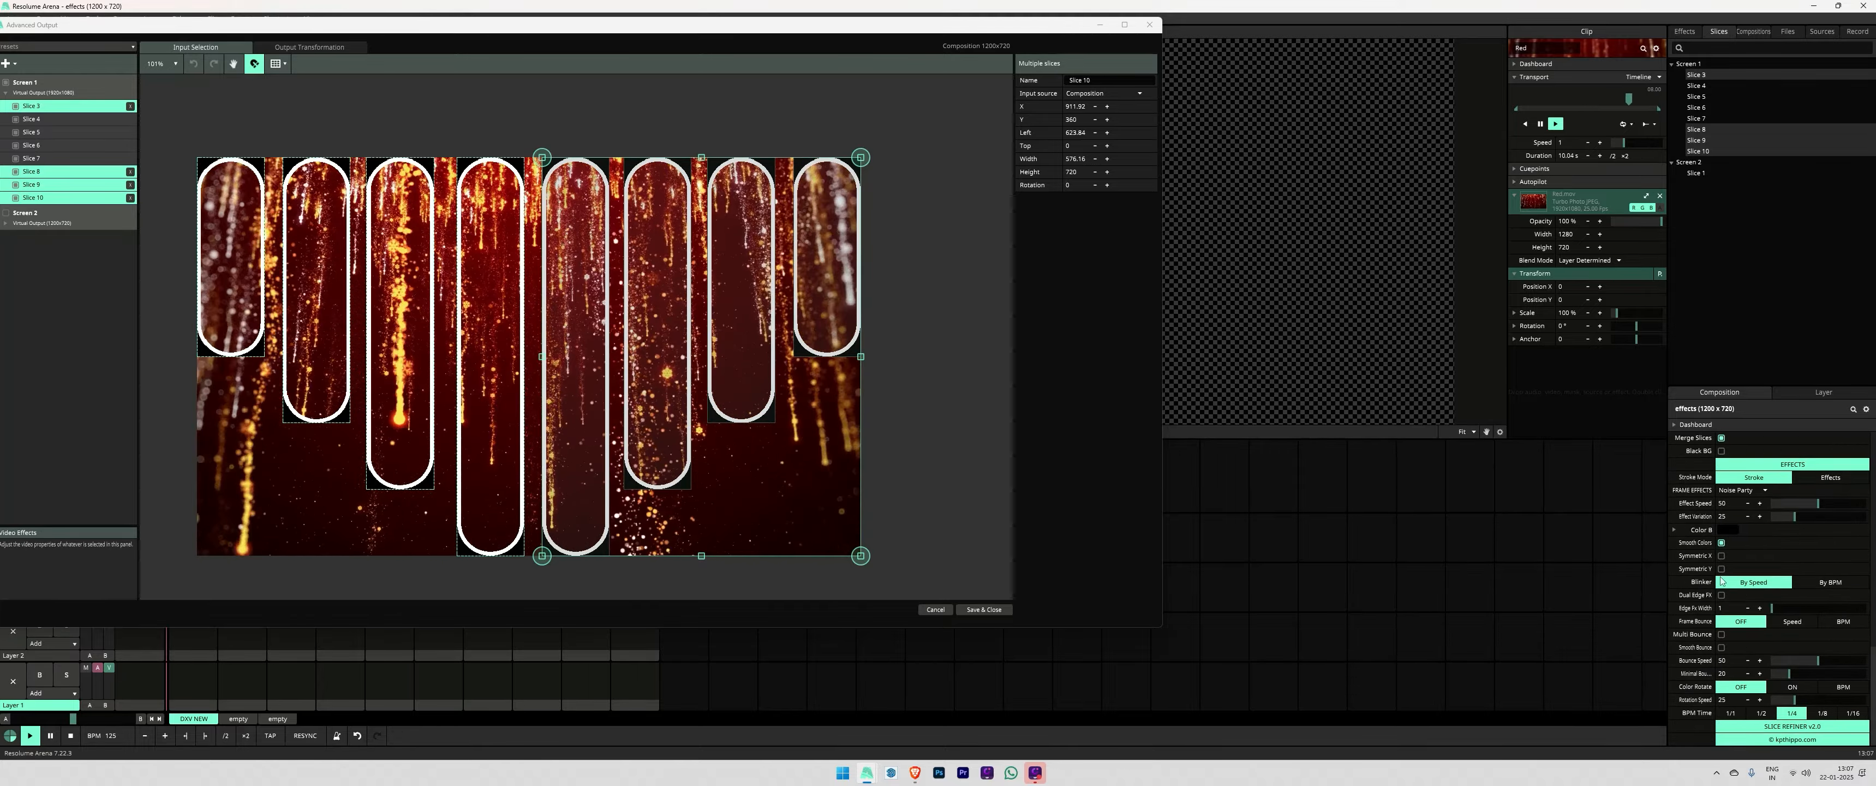
click(1721, 450)
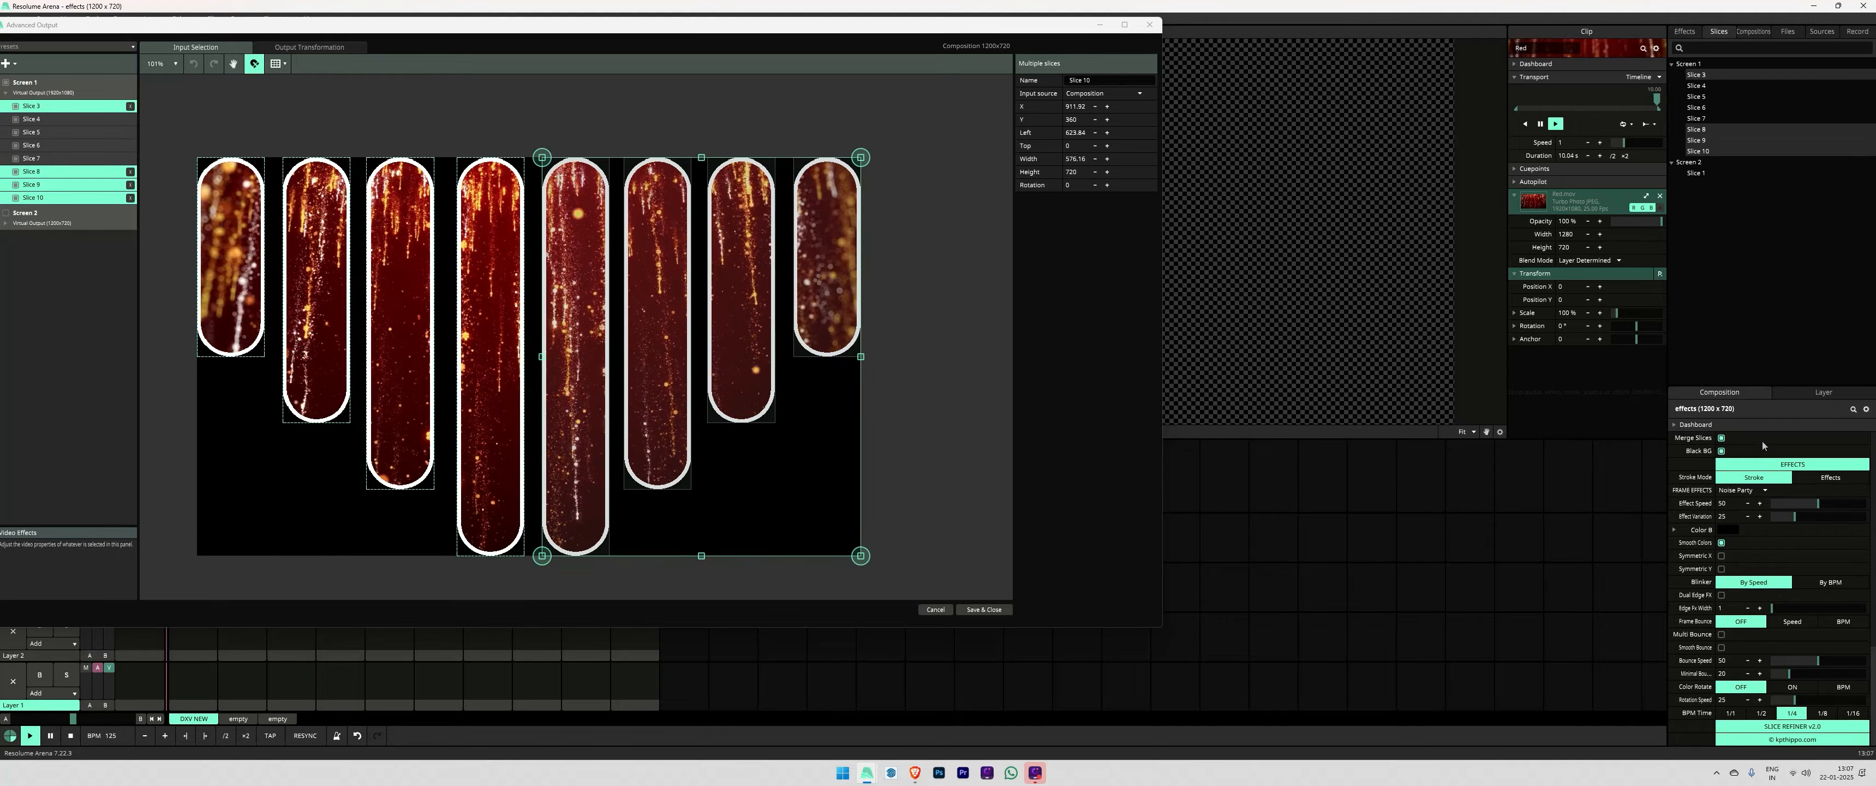
Step: Set Top Left and Bottom Right to 0 in Group 1, and Top Right and Bottom Left to 0 in Group 2
scroll(1762, 446, up, 10)
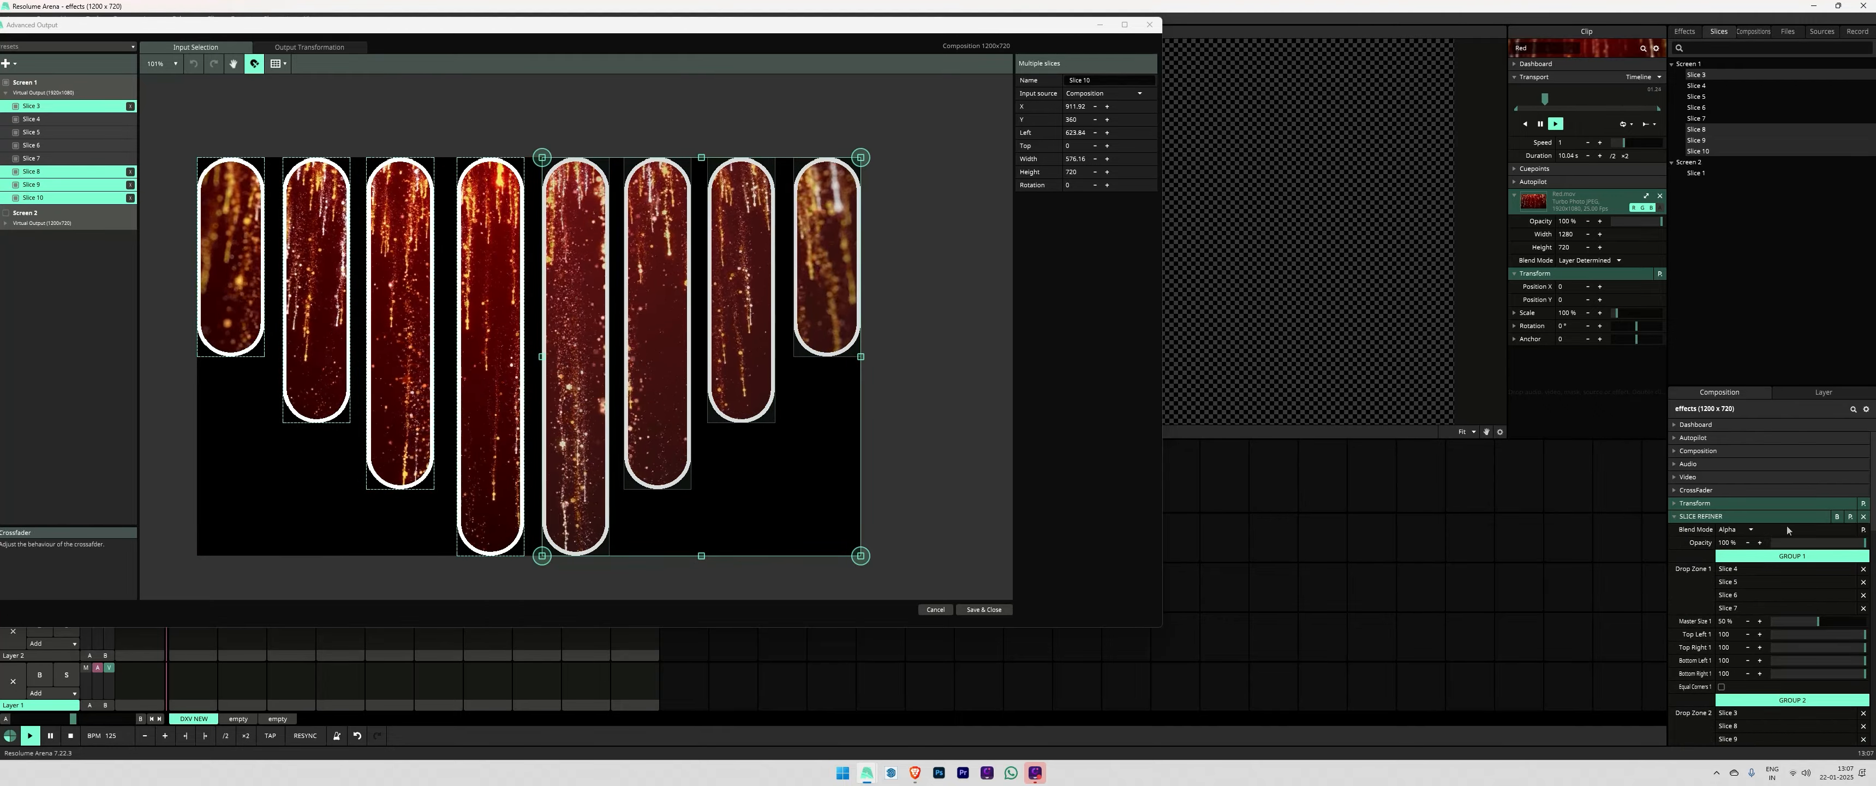
drag(1843, 634, 1772, 673)
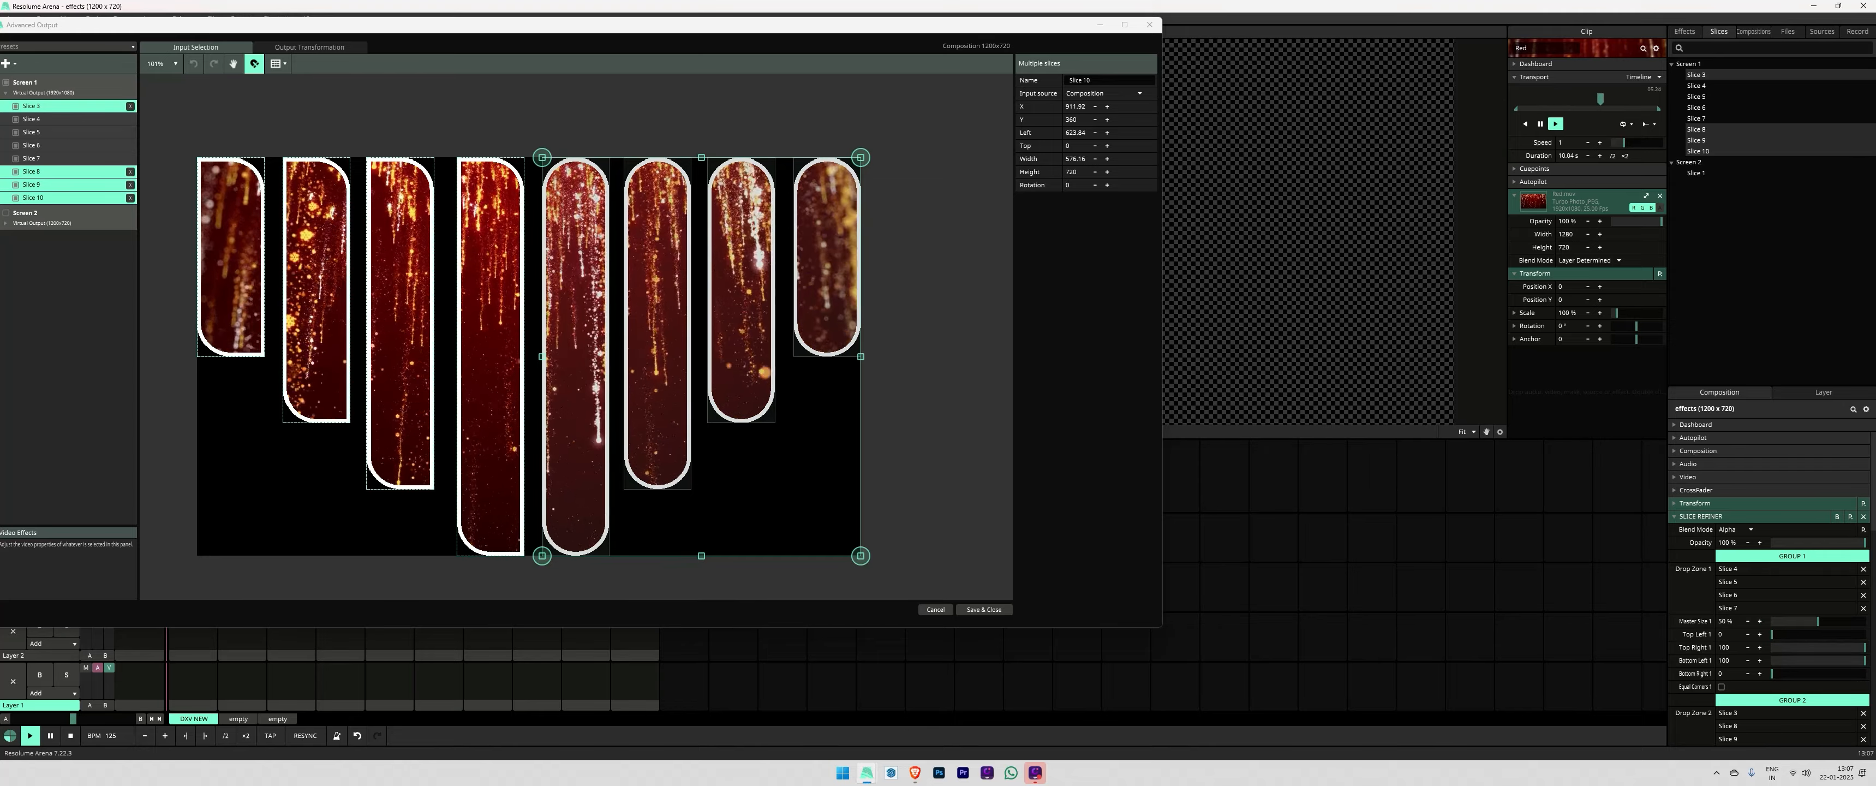
scroll(1862, 682, down, 3)
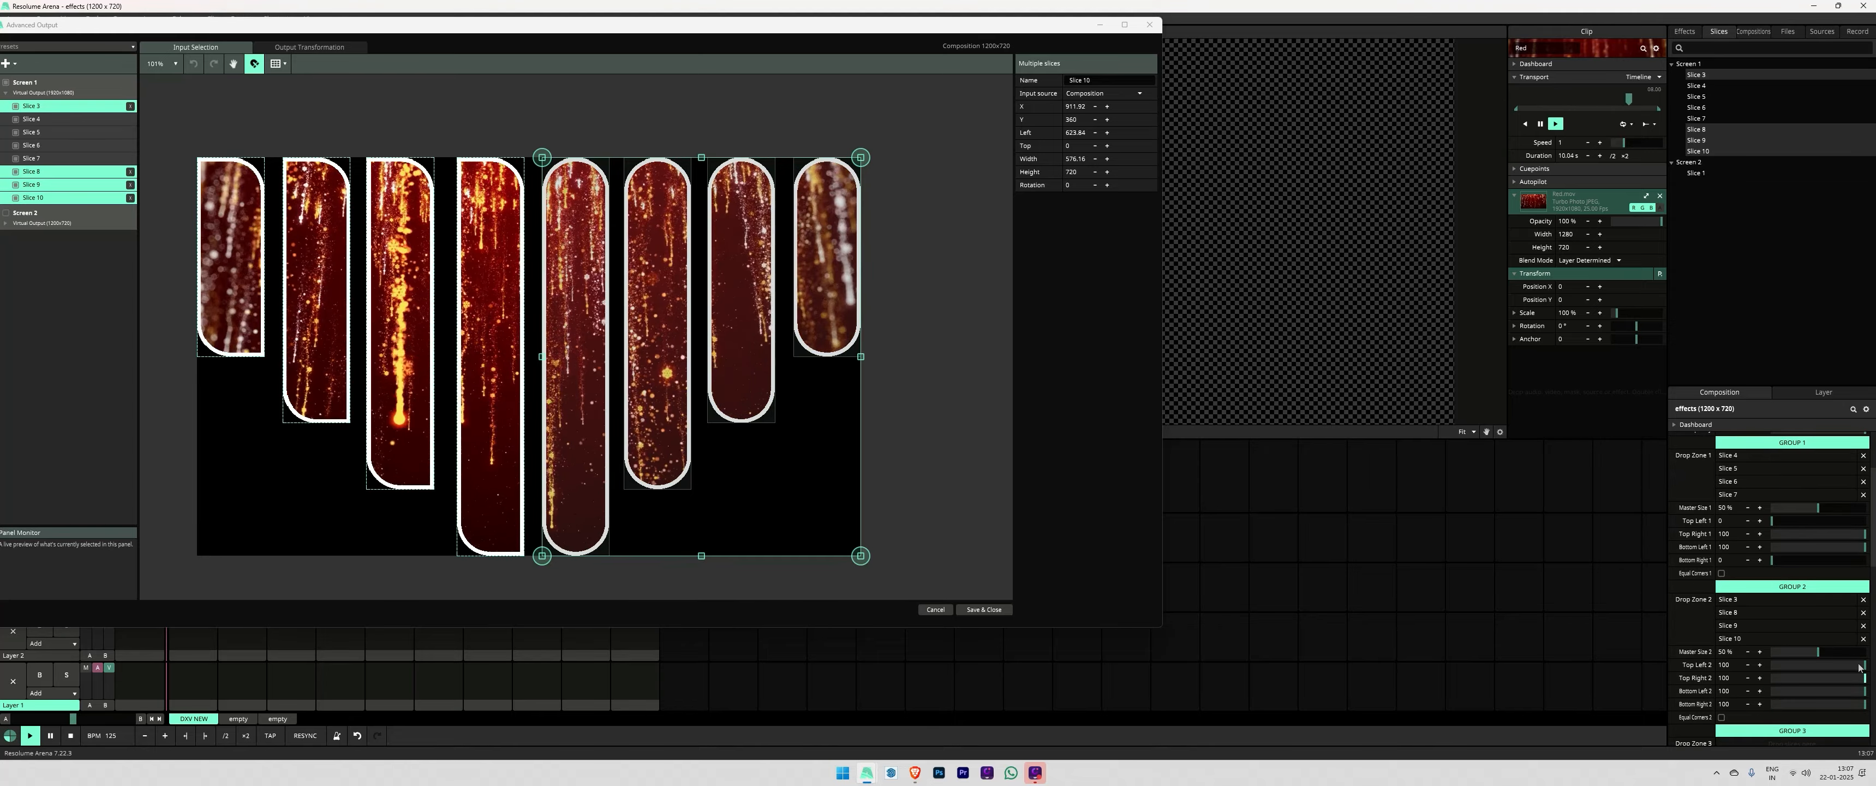
drag(1863, 681, 1772, 691)
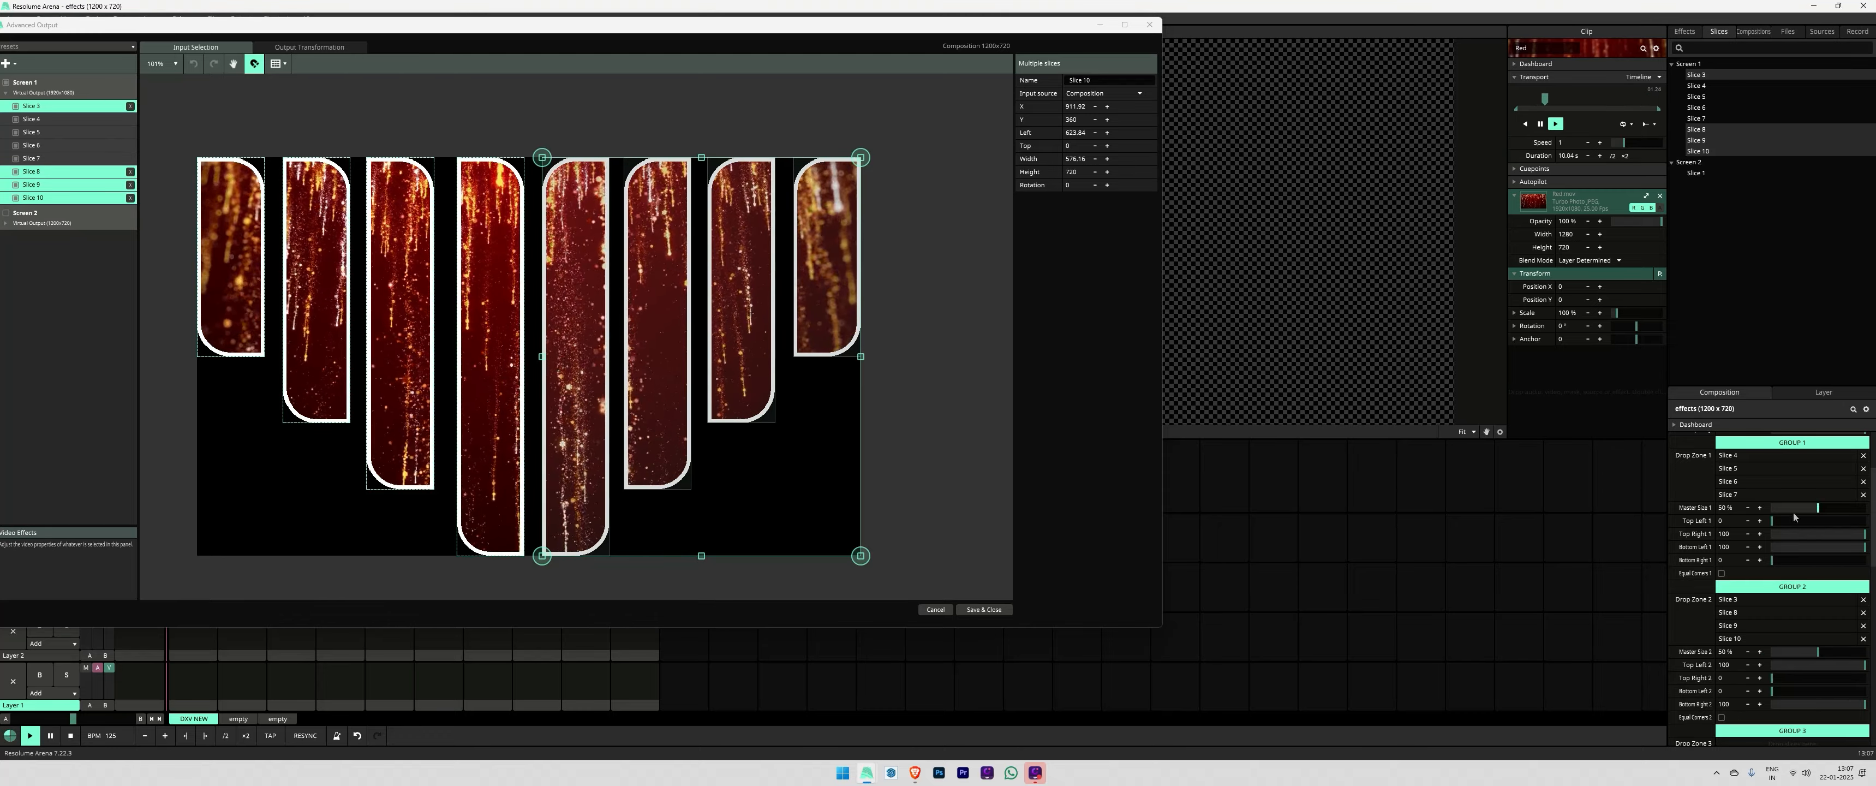
Step: Set the Slice Refiner's stroke mode to Effects, and save and close the Advanced Output setup
scroll(1832, 642, down, 10)
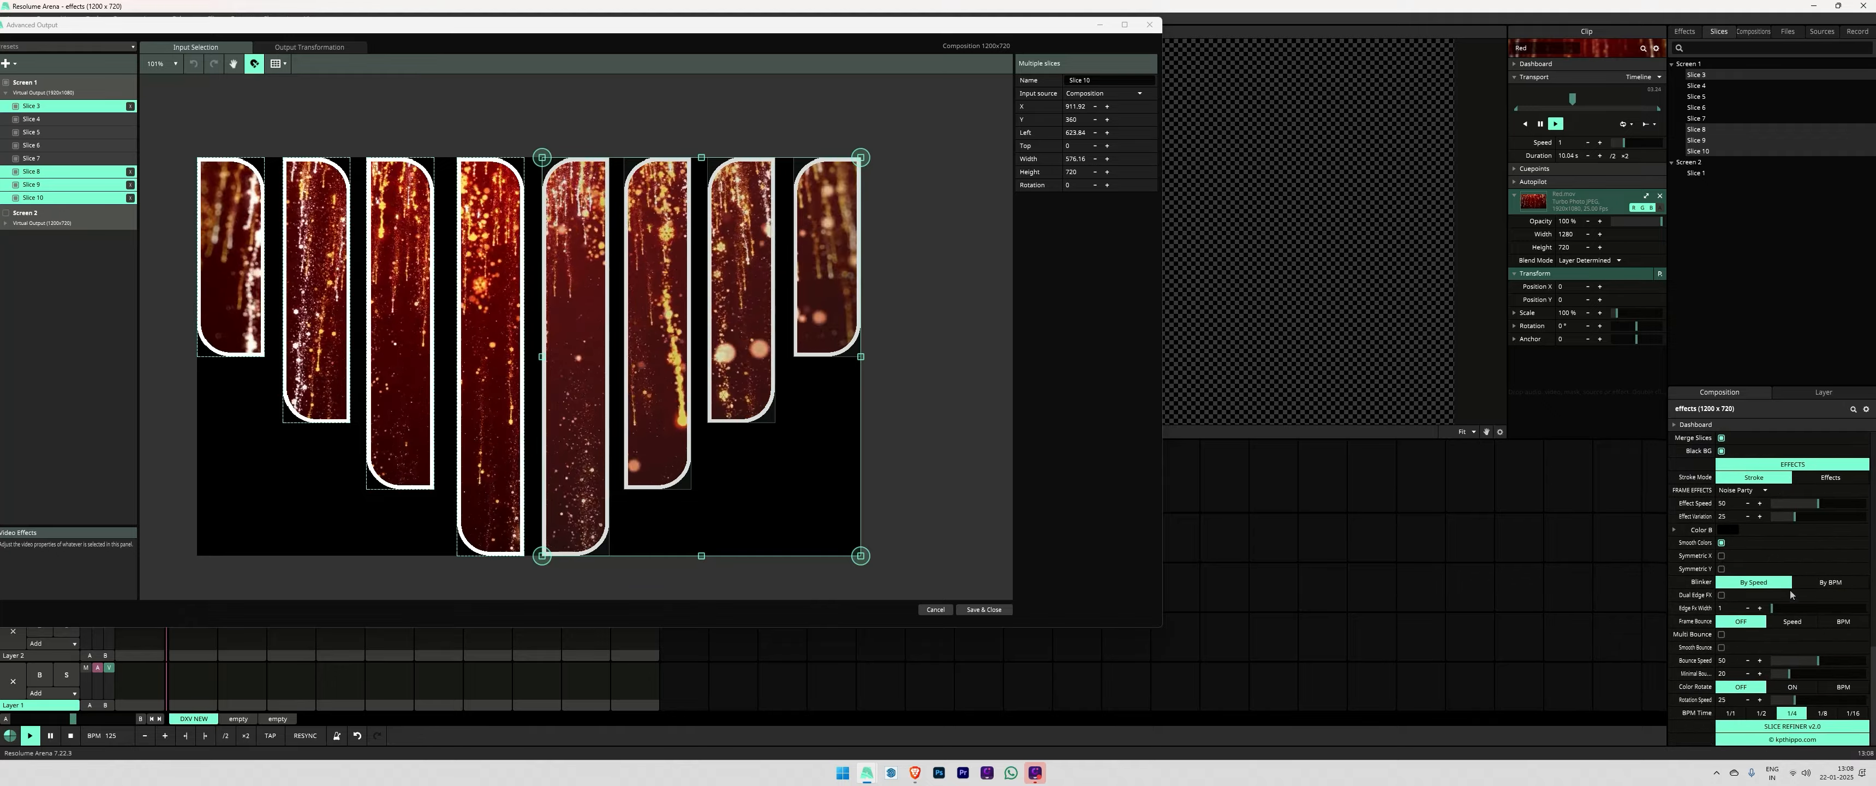
click(1830, 477)
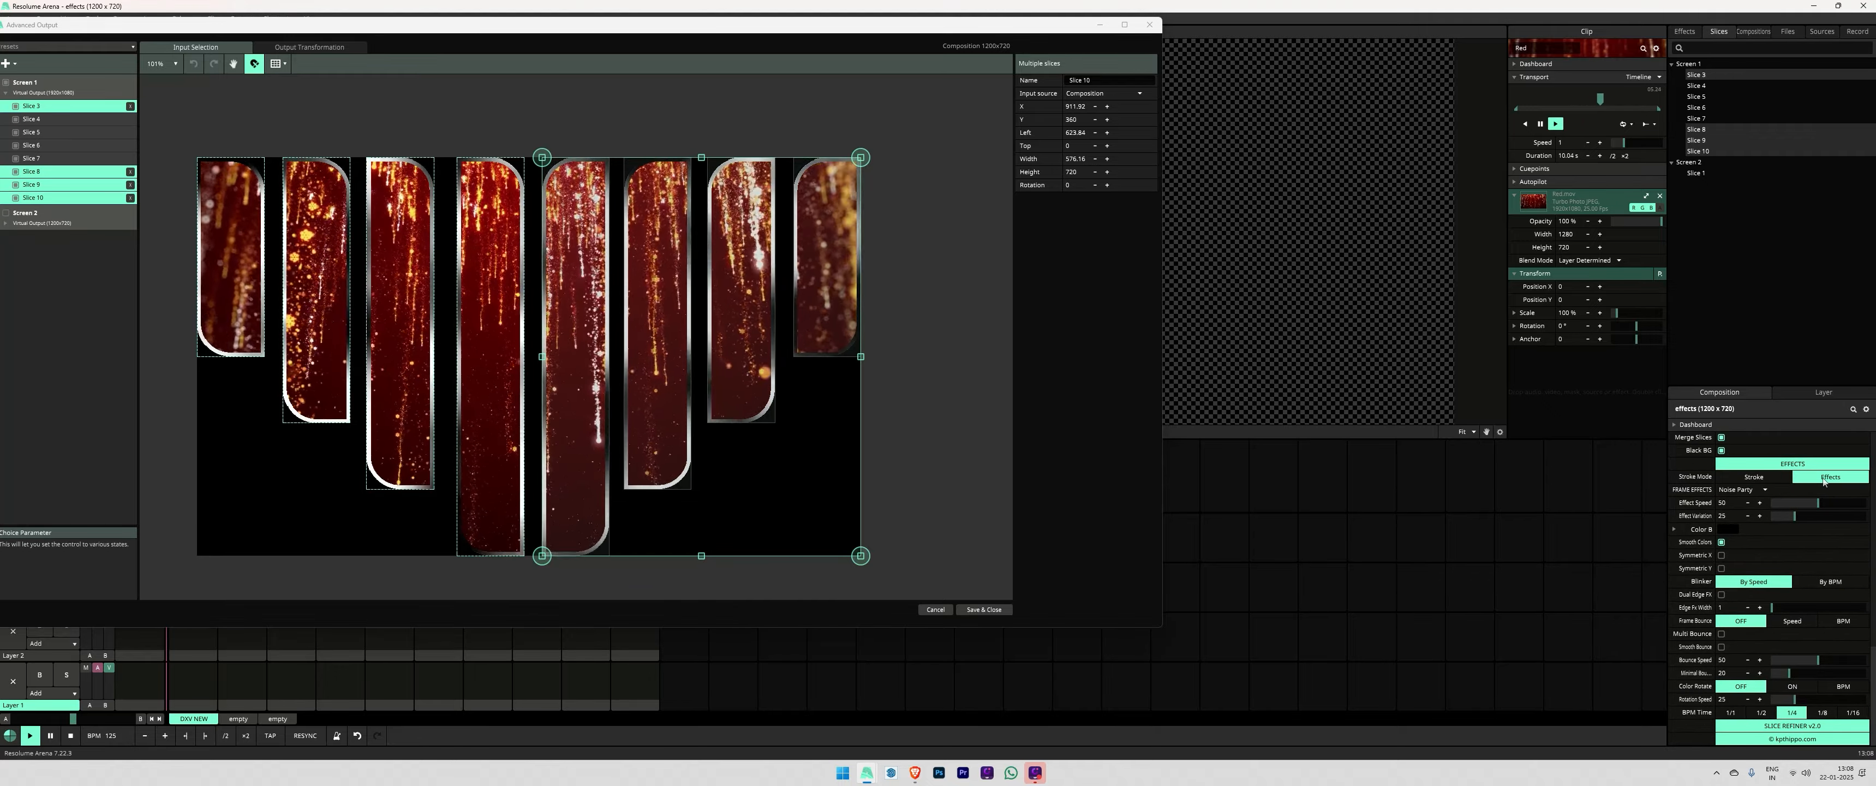
click(979, 609)
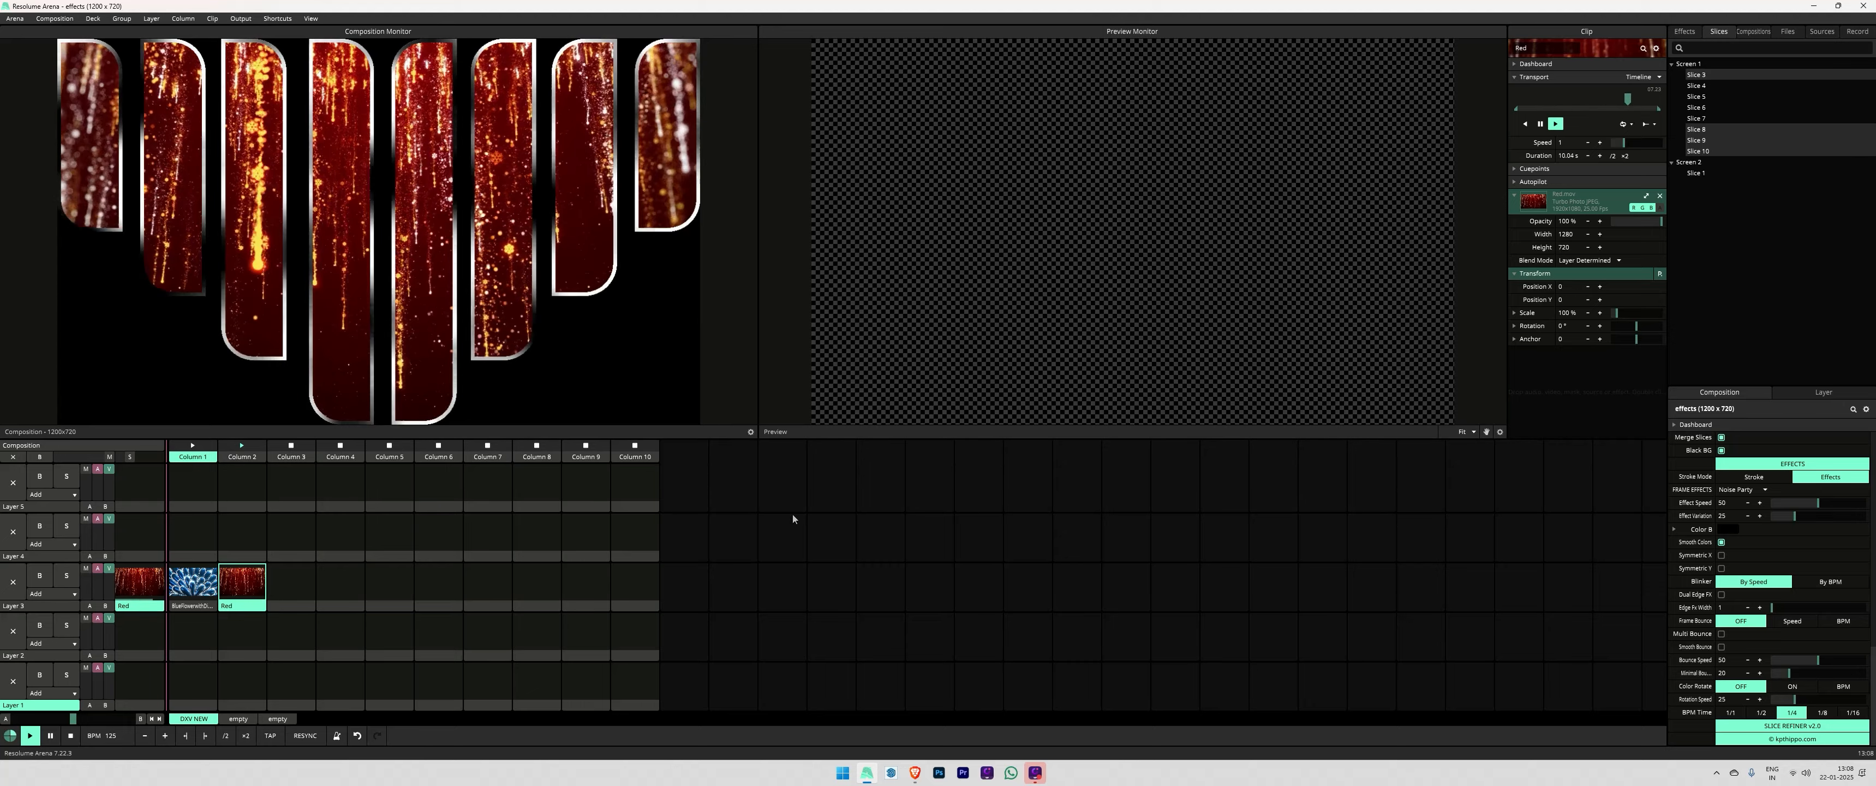
click(1761, 480)
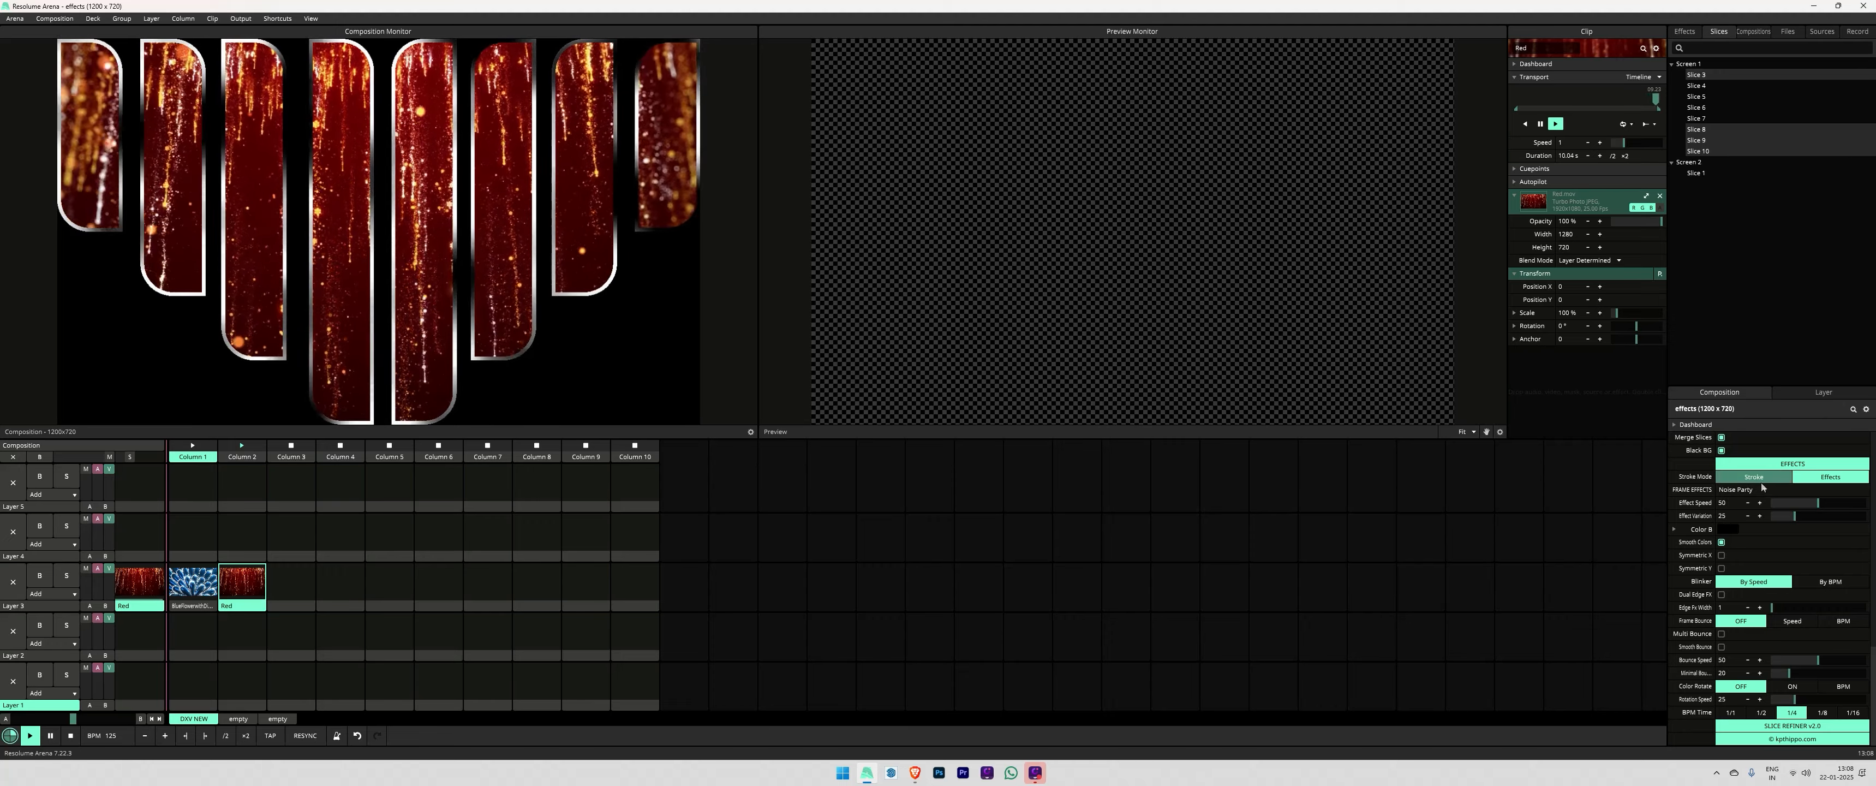
click(1811, 478)
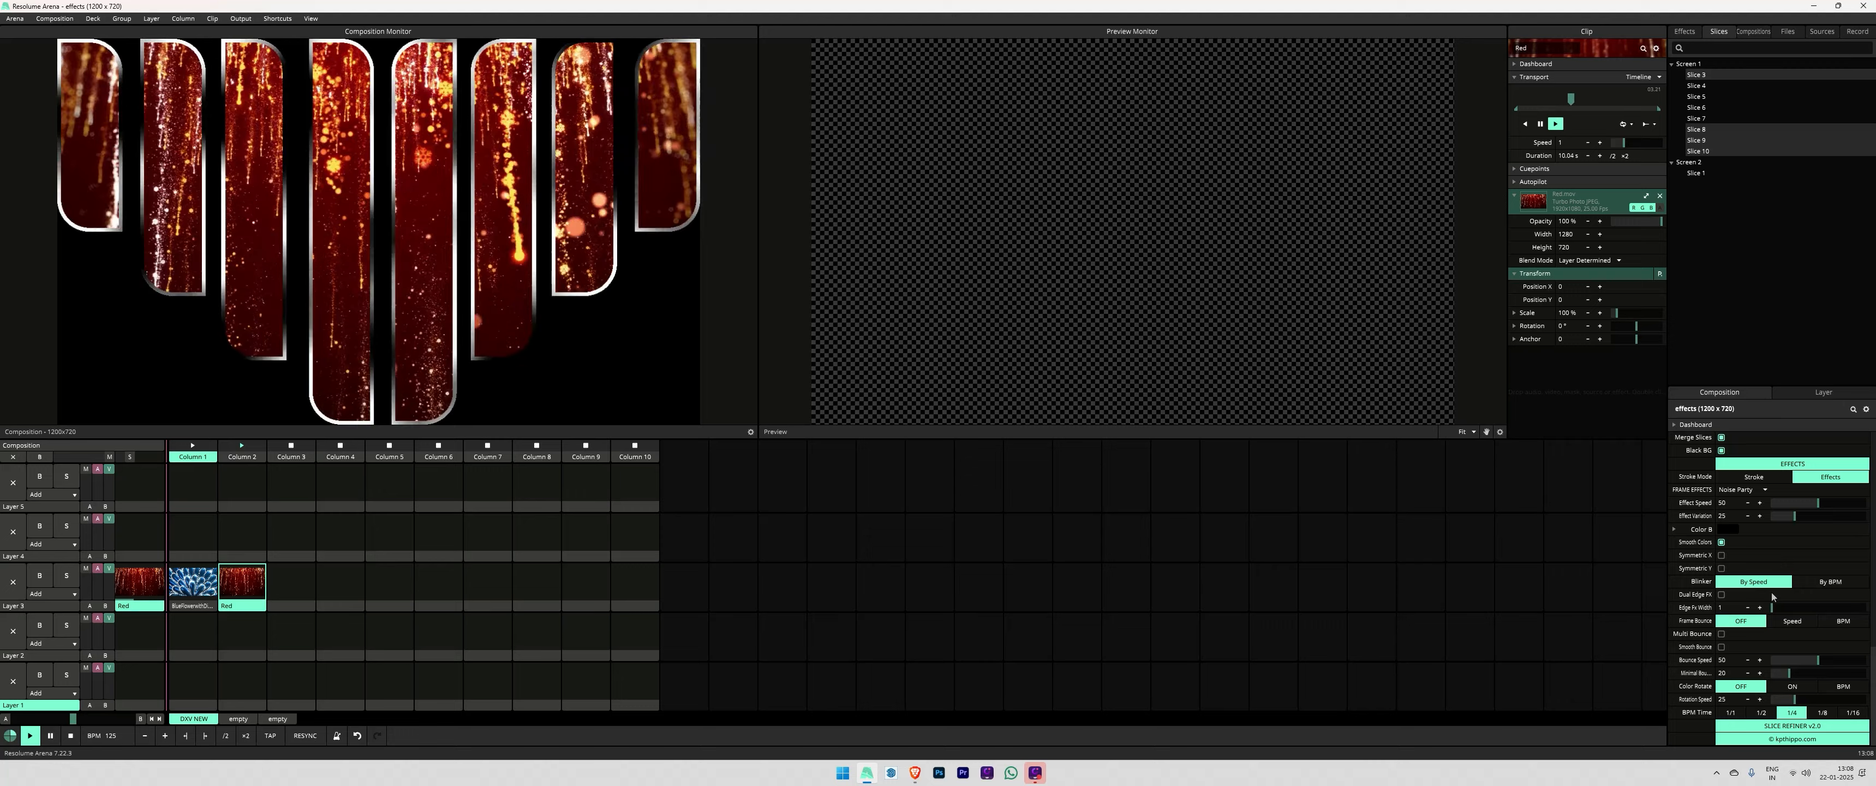
Step: Preview several frame effects, including Running Zebra, Blinker and Radial Drama, and return to Noise Party
click(1764, 491)
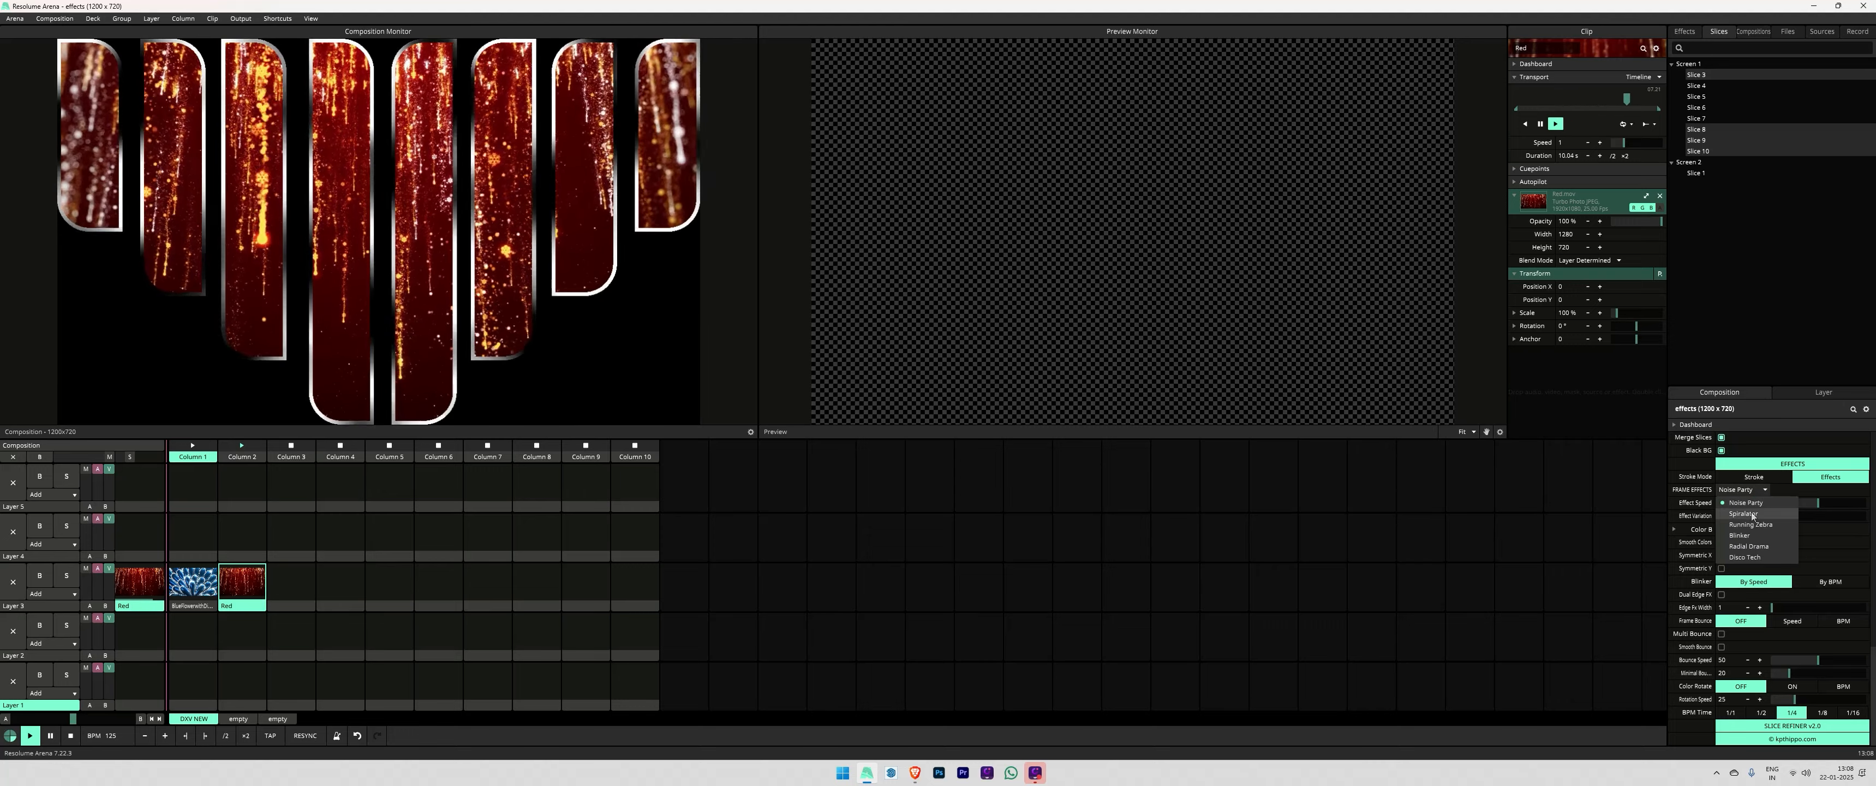
click(1751, 516)
click(1763, 490)
click(1754, 533)
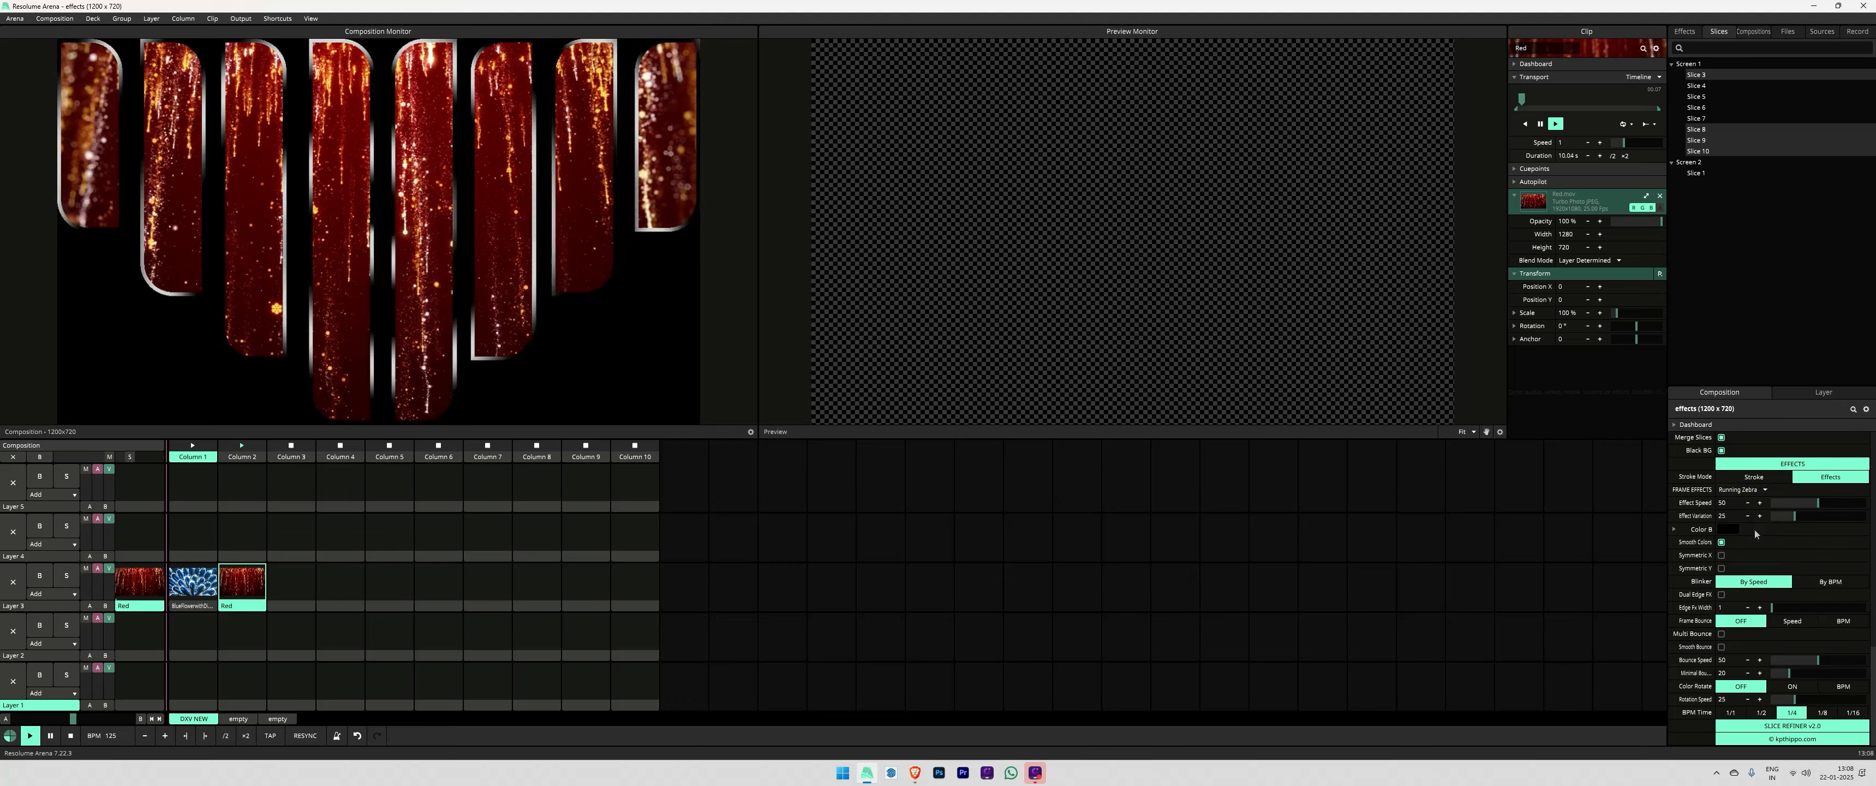
click(1749, 491)
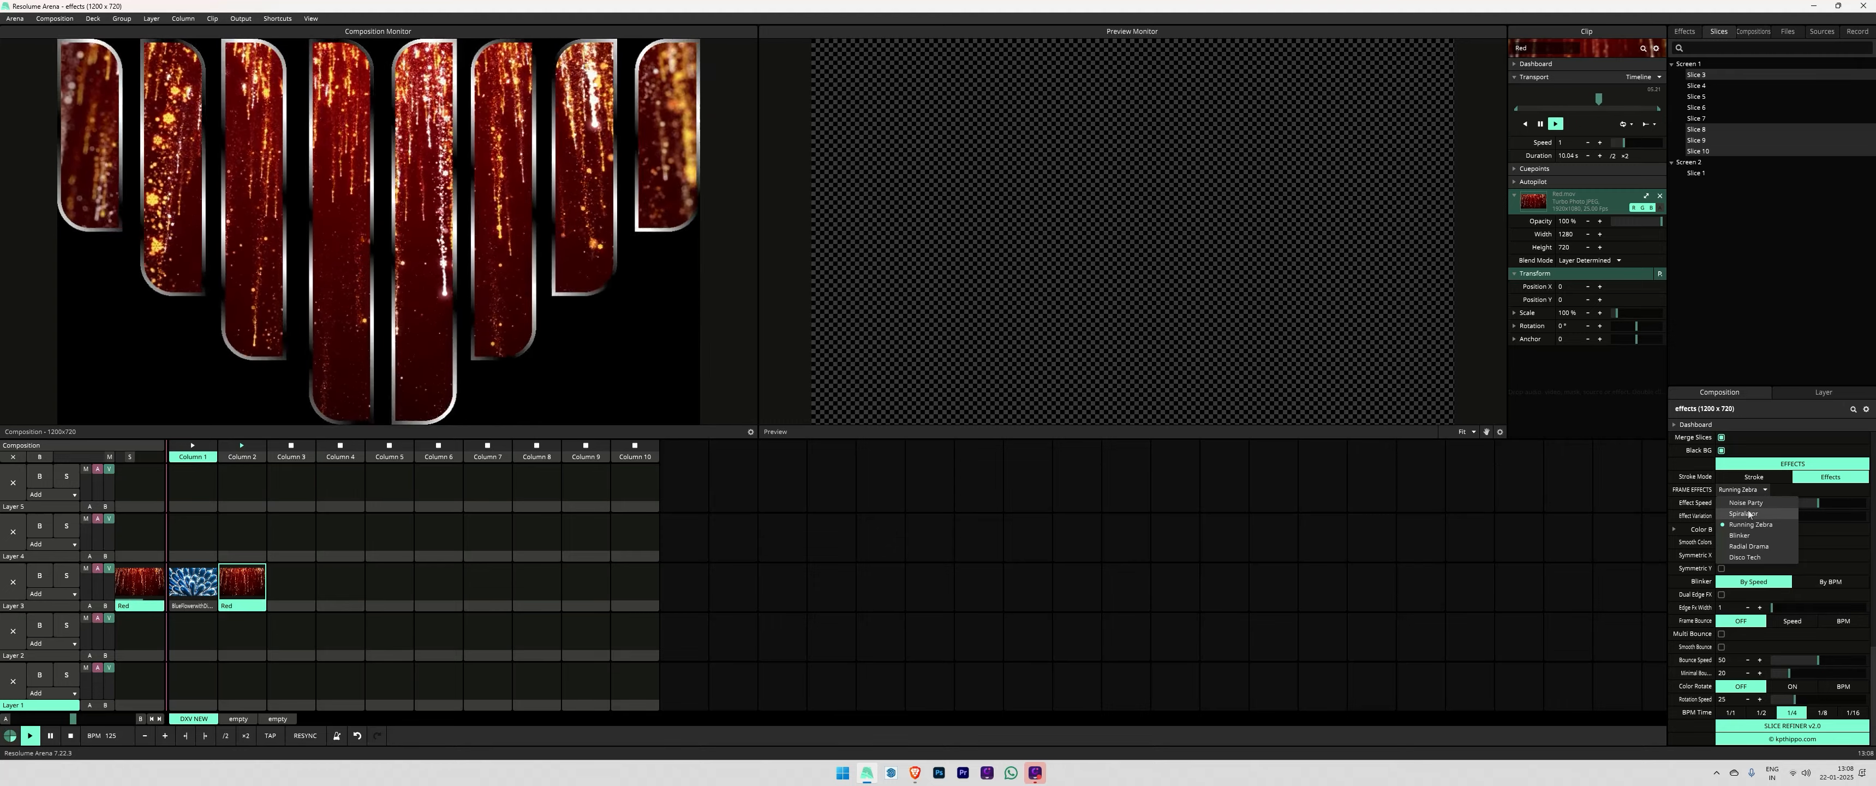
click(1749, 536)
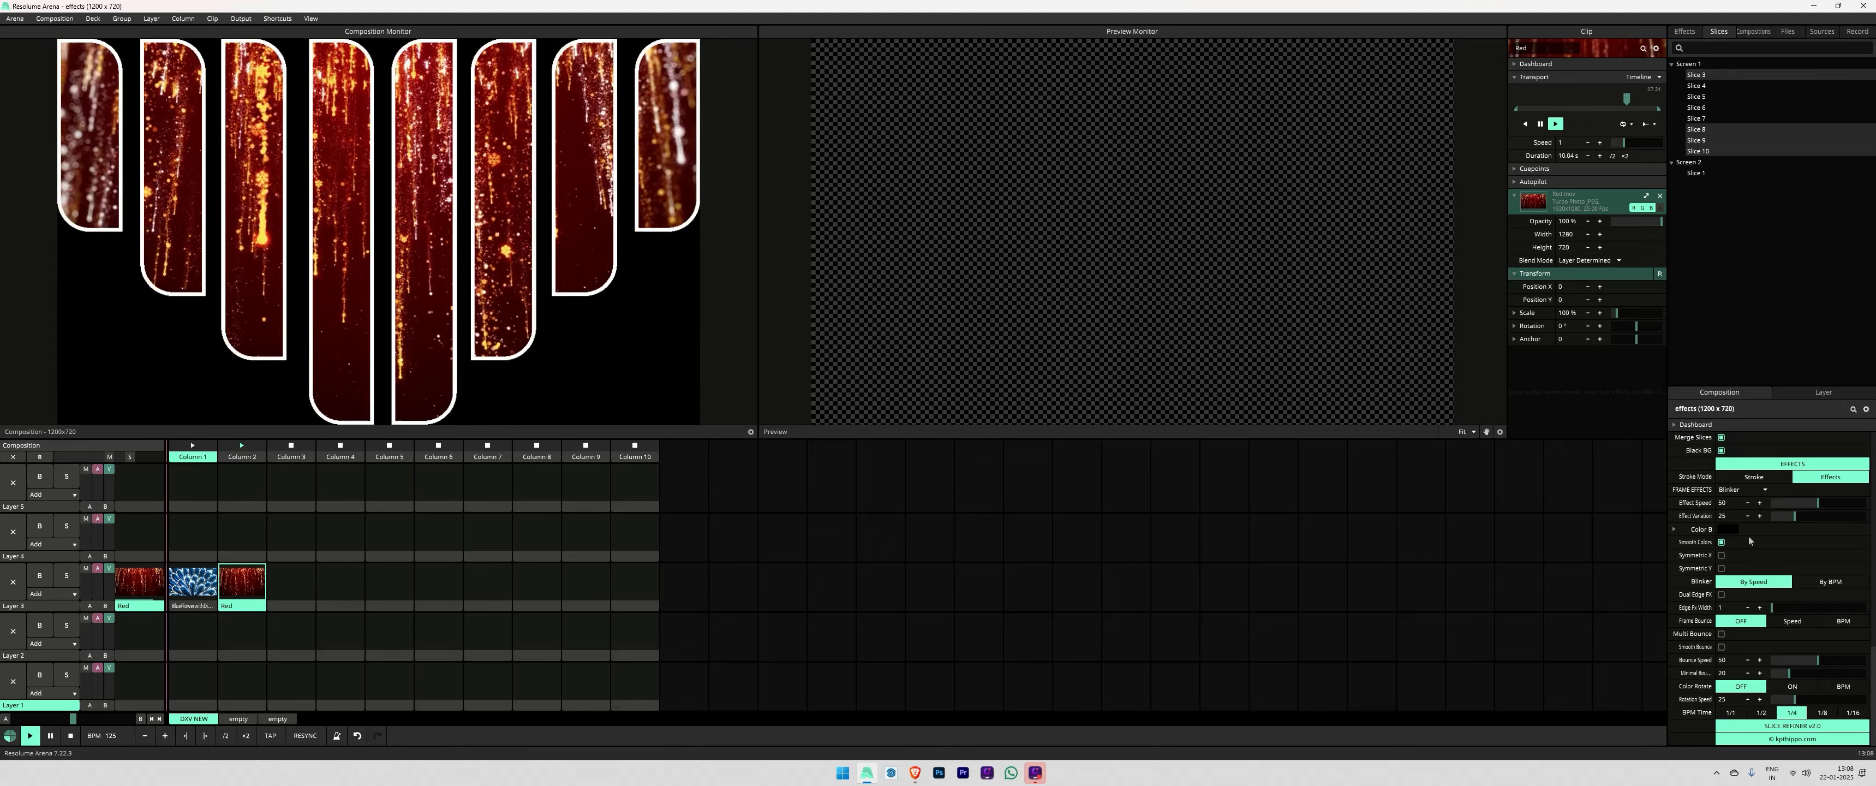
click(1741, 489)
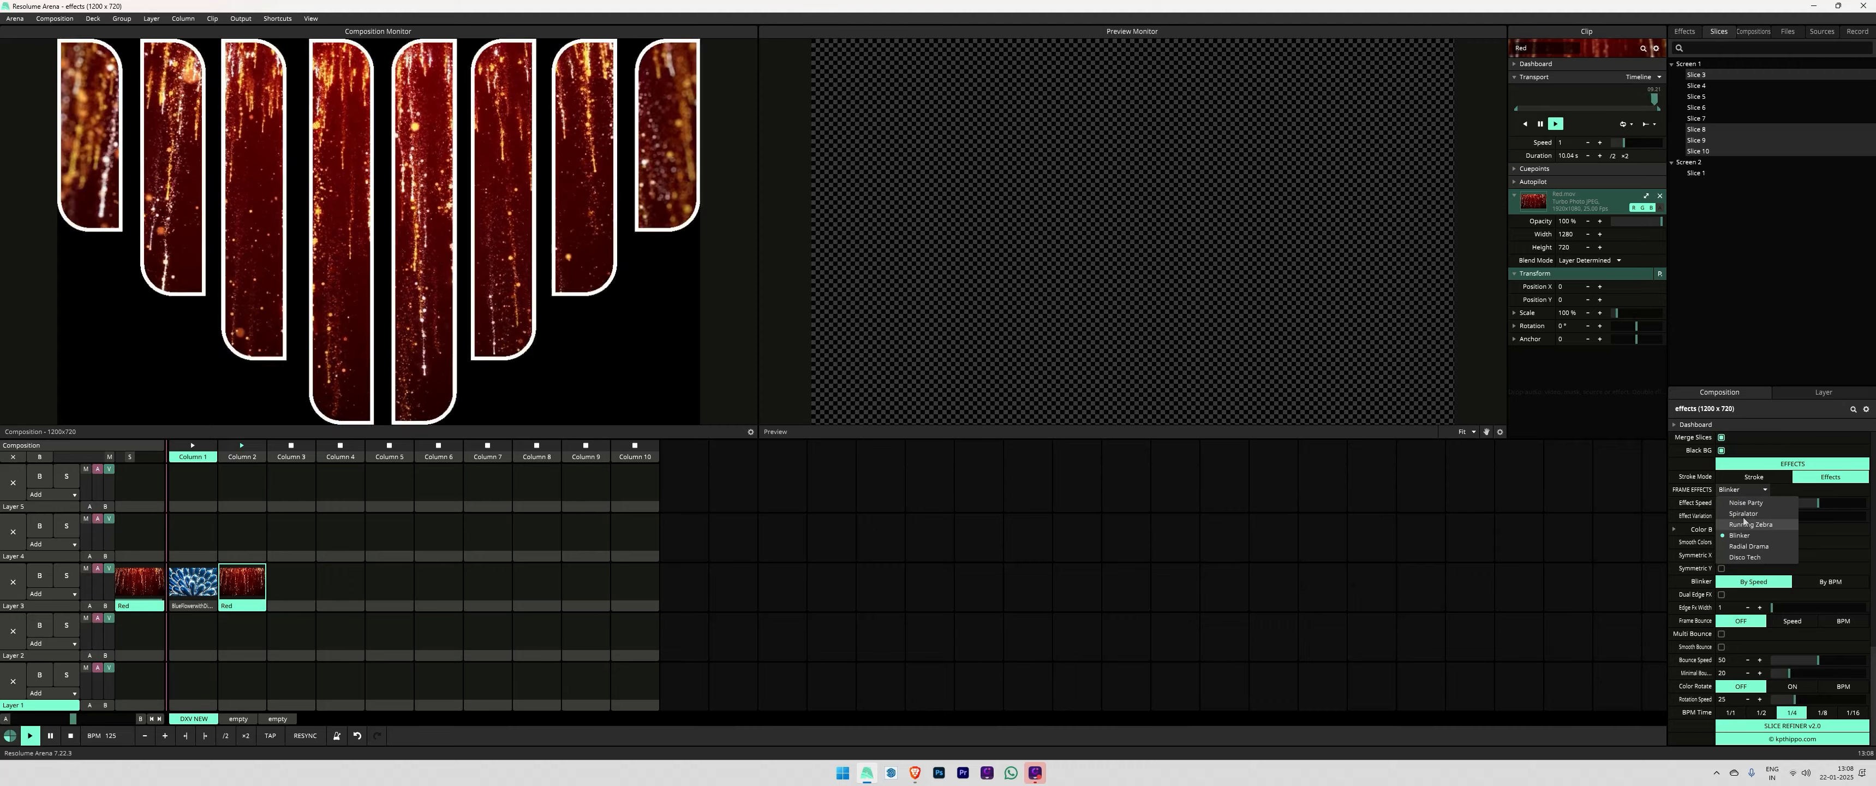
click(1750, 544)
click(1742, 489)
click(1754, 503)
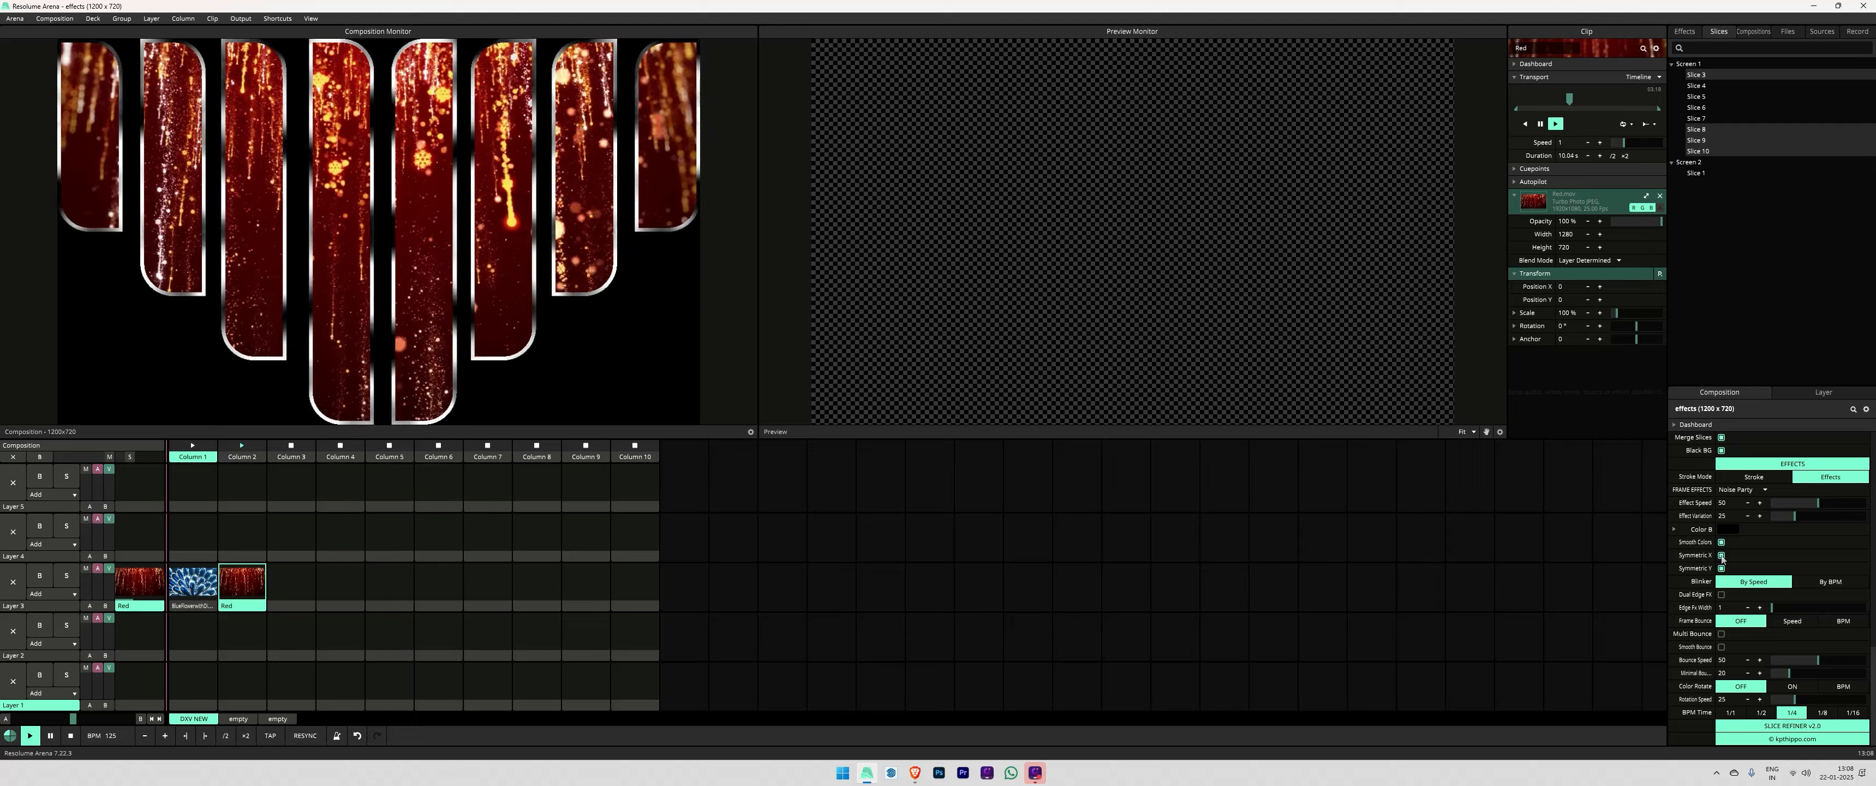
Step: Set the Slice Refiner's Color A to green and Color B to white
scroll(1732, 542, up, 3)
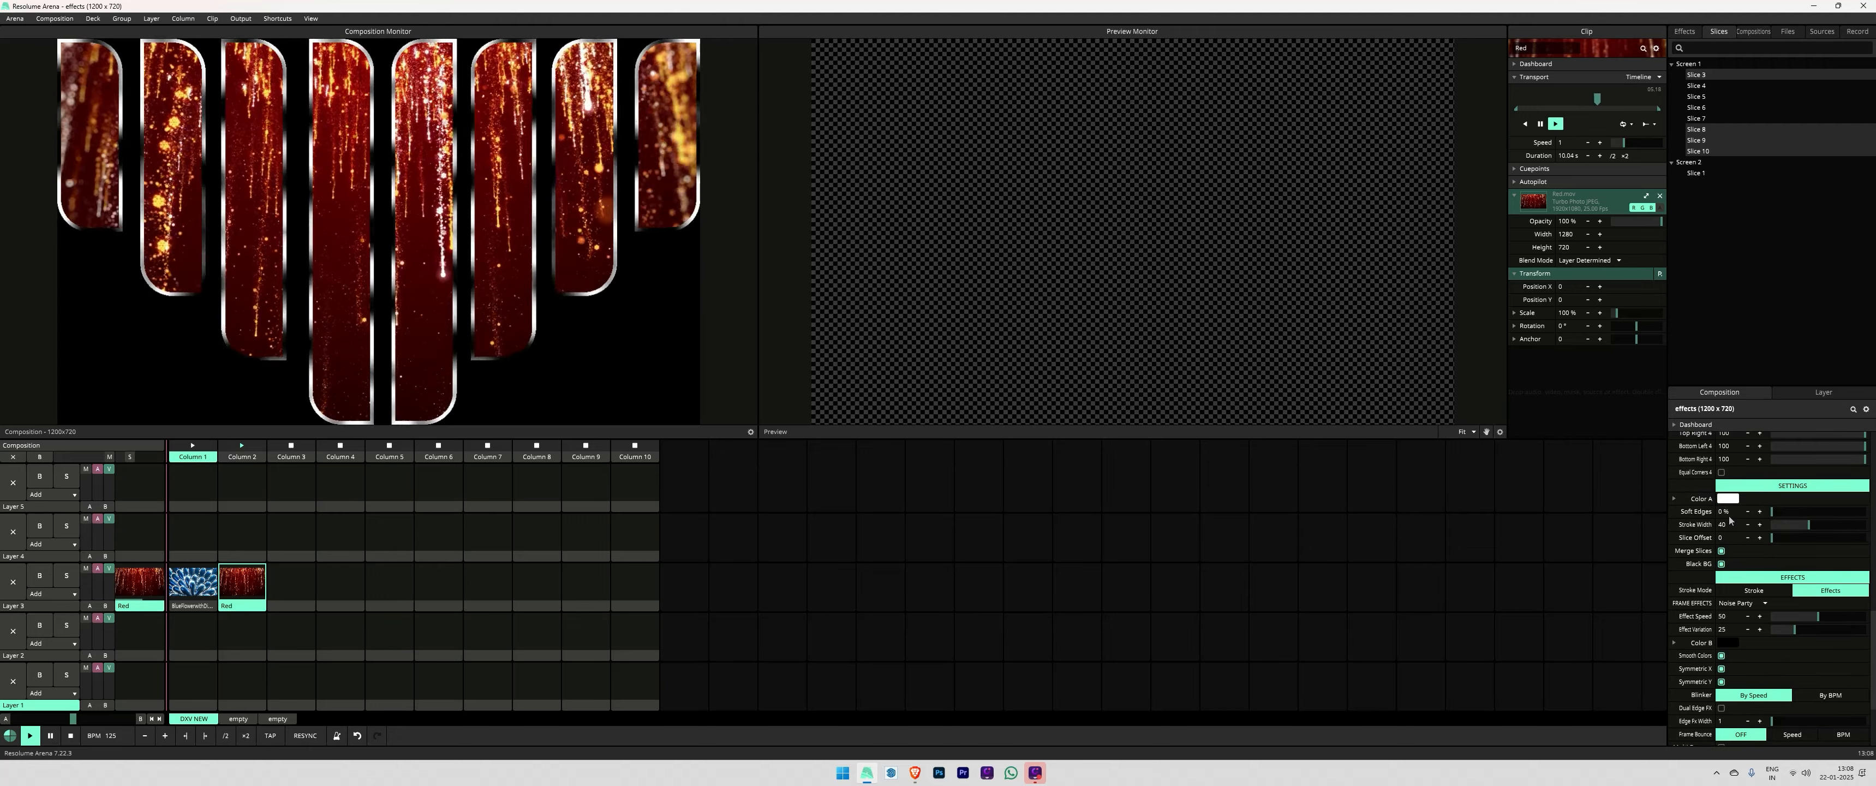
click(1733, 500)
drag(1747, 523, 1759, 511)
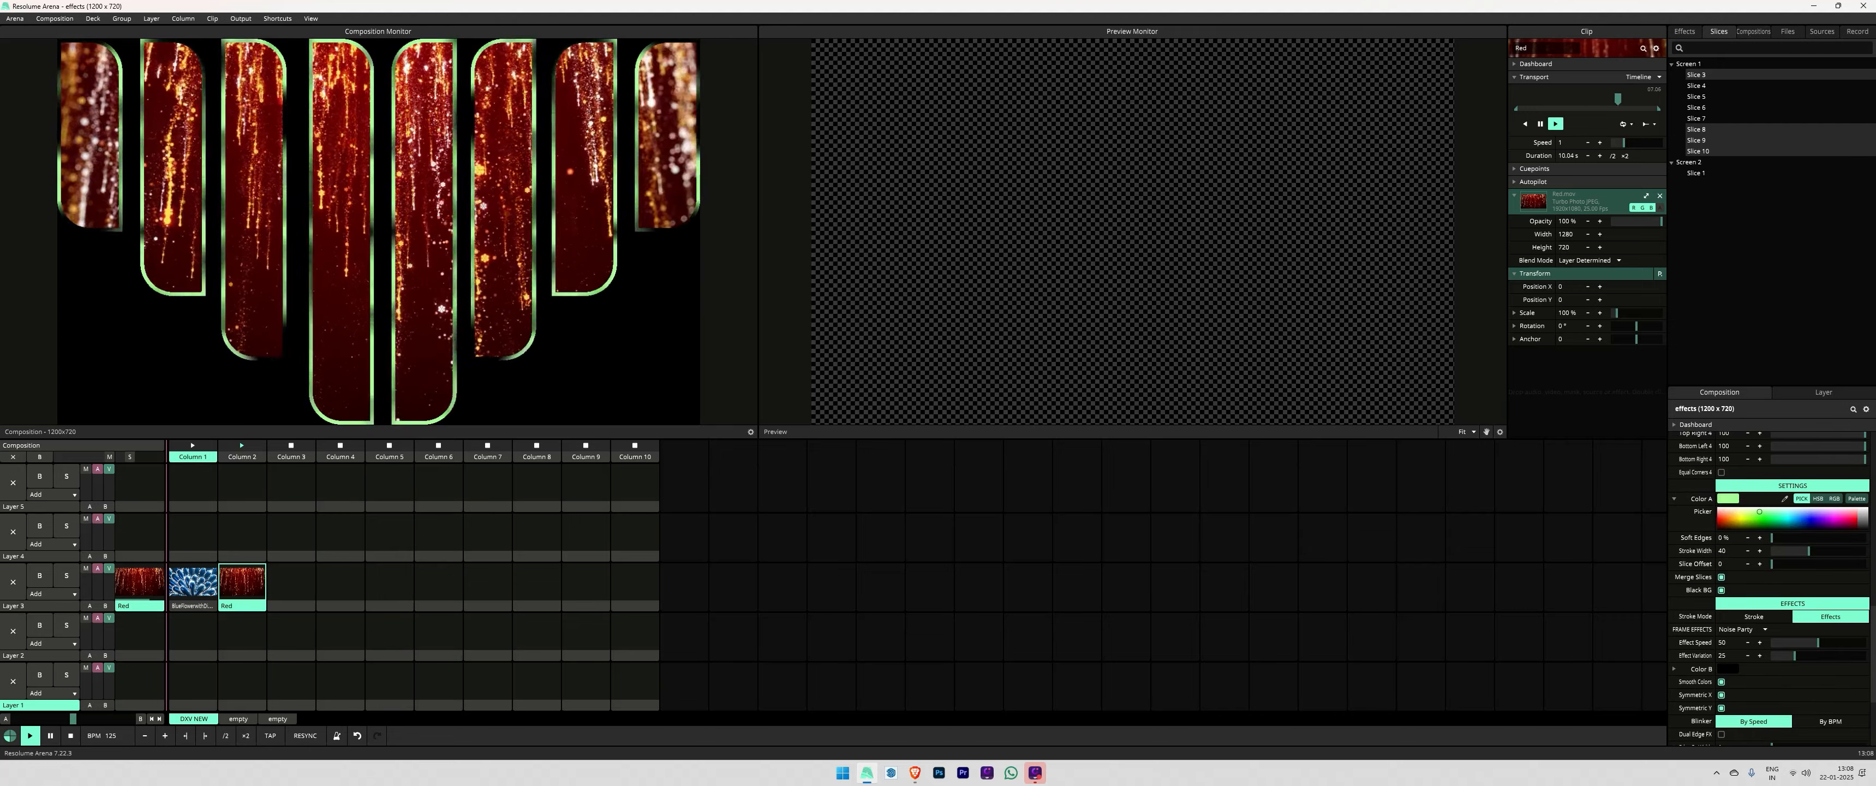
click(1724, 668)
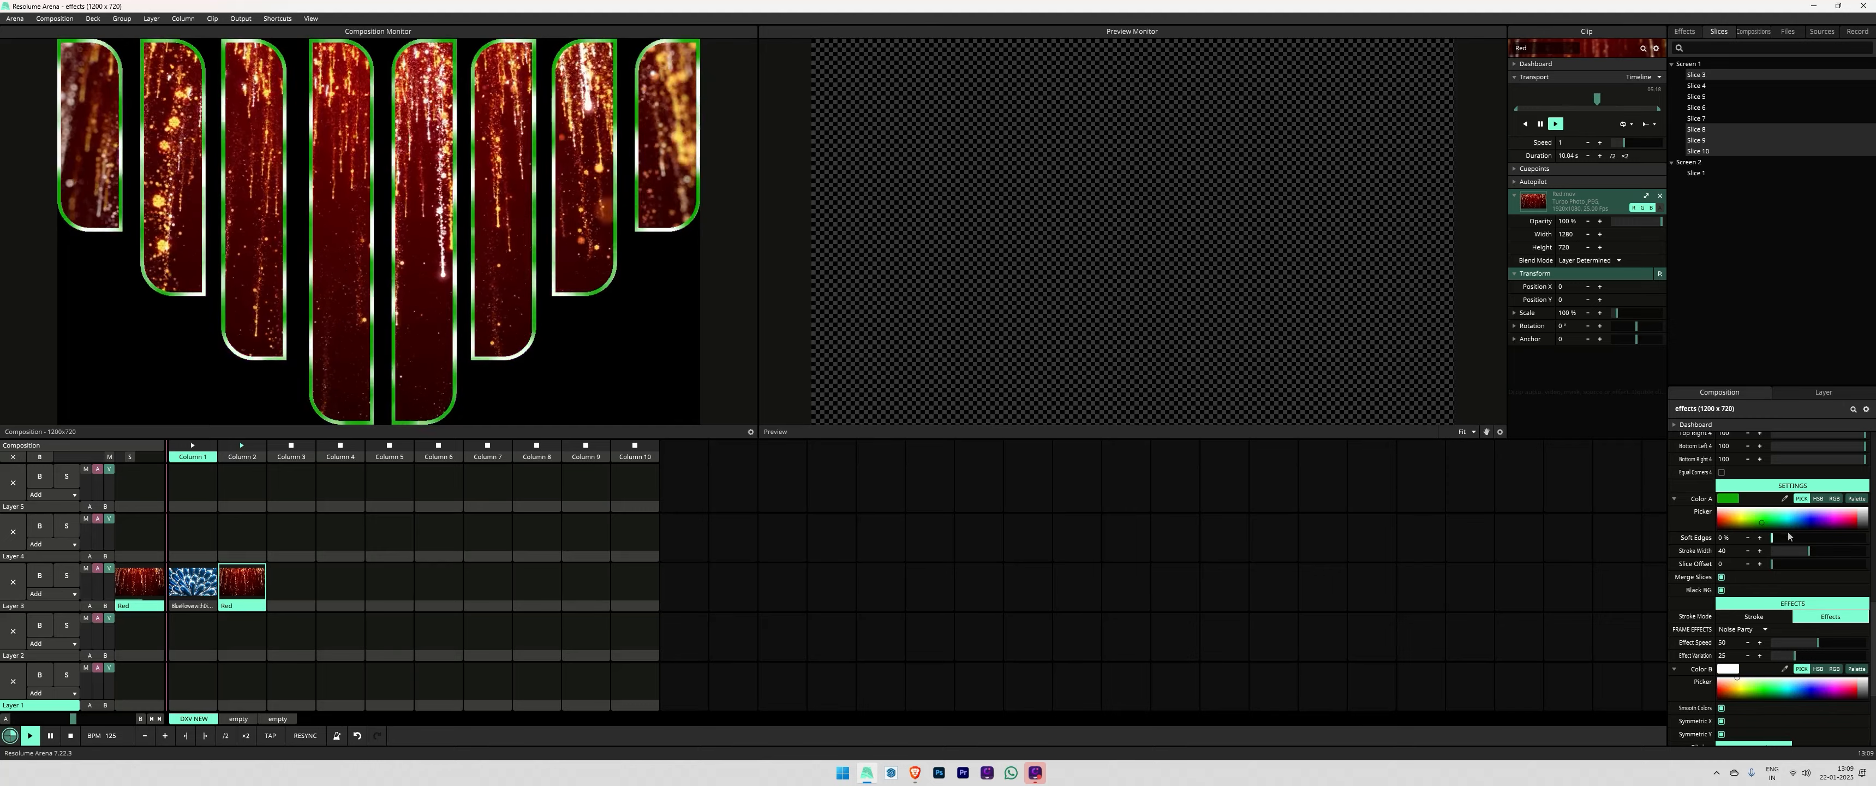
Step: Enable the dual edge effect, and try the By BPM blinker mode before returning it to By Speed
scroll(1791, 512, down, 3)
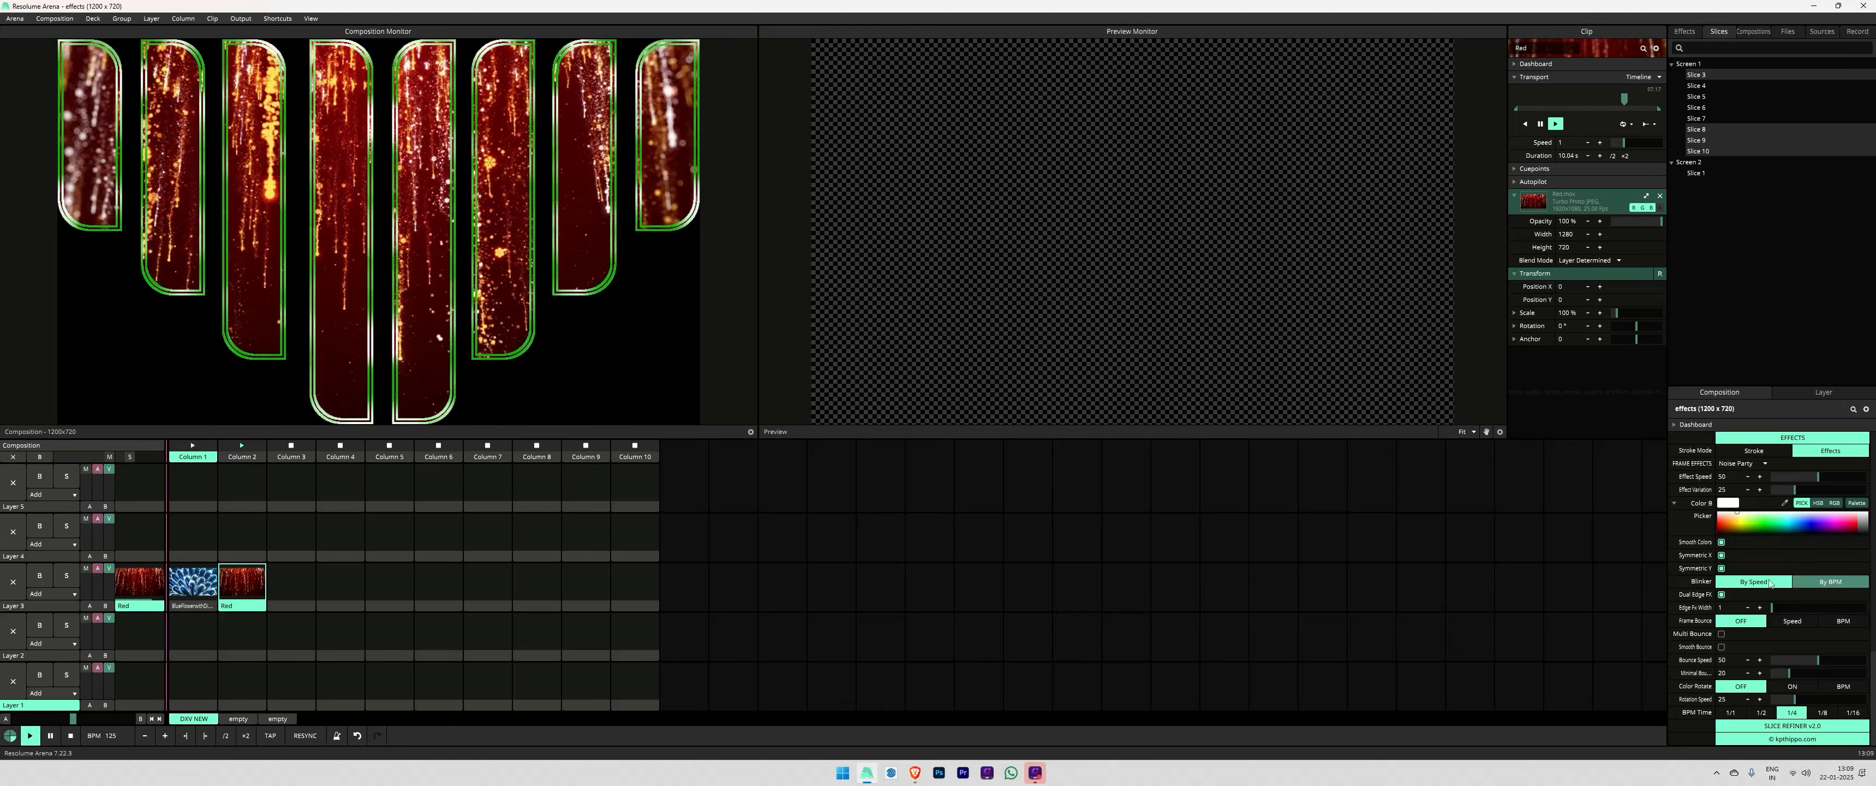
click(1829, 584)
click(1758, 583)
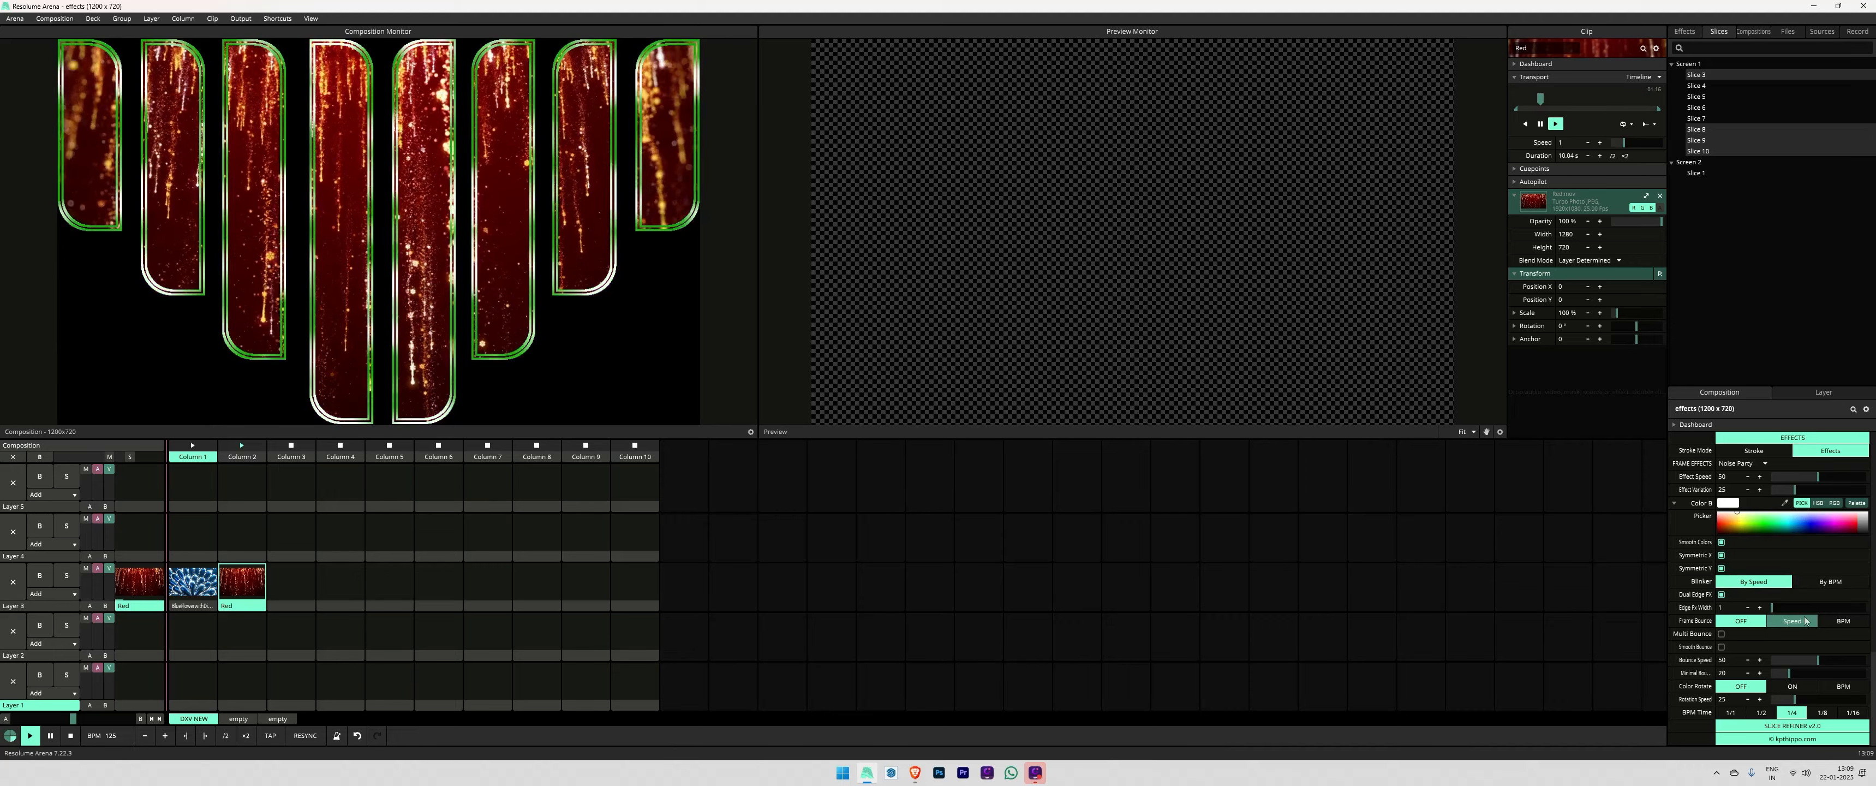
Step: Try Frame Bounce in BPM and Speed modes, enable Multi Bounce and Smooth Bounce, and switch Frame Bounce off
click(1849, 621)
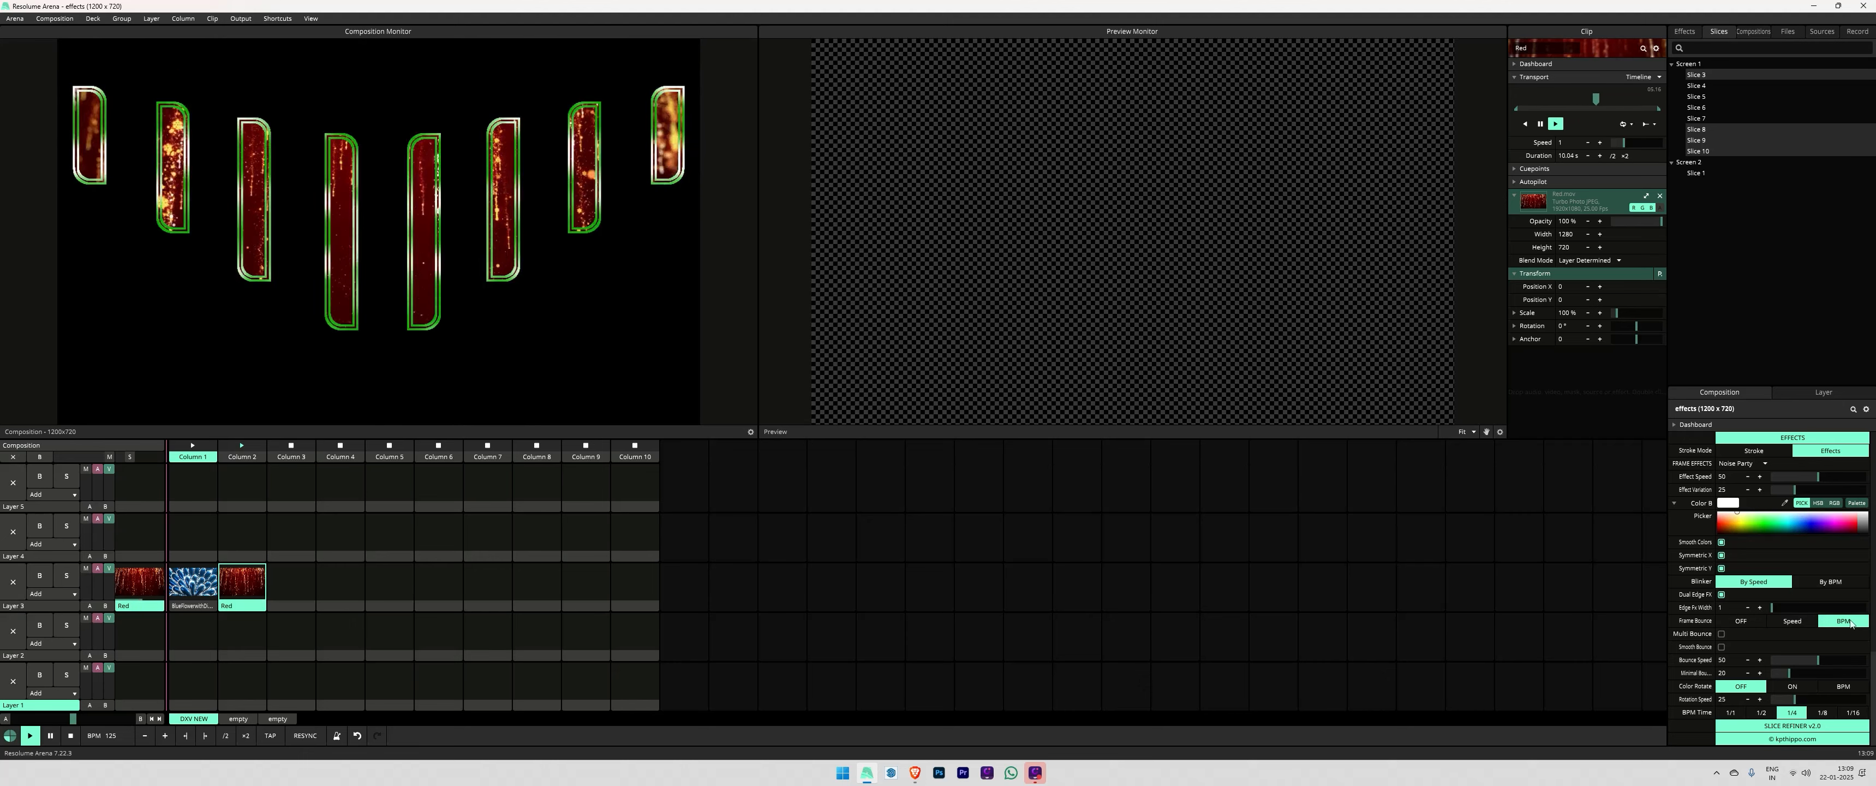
click(1799, 624)
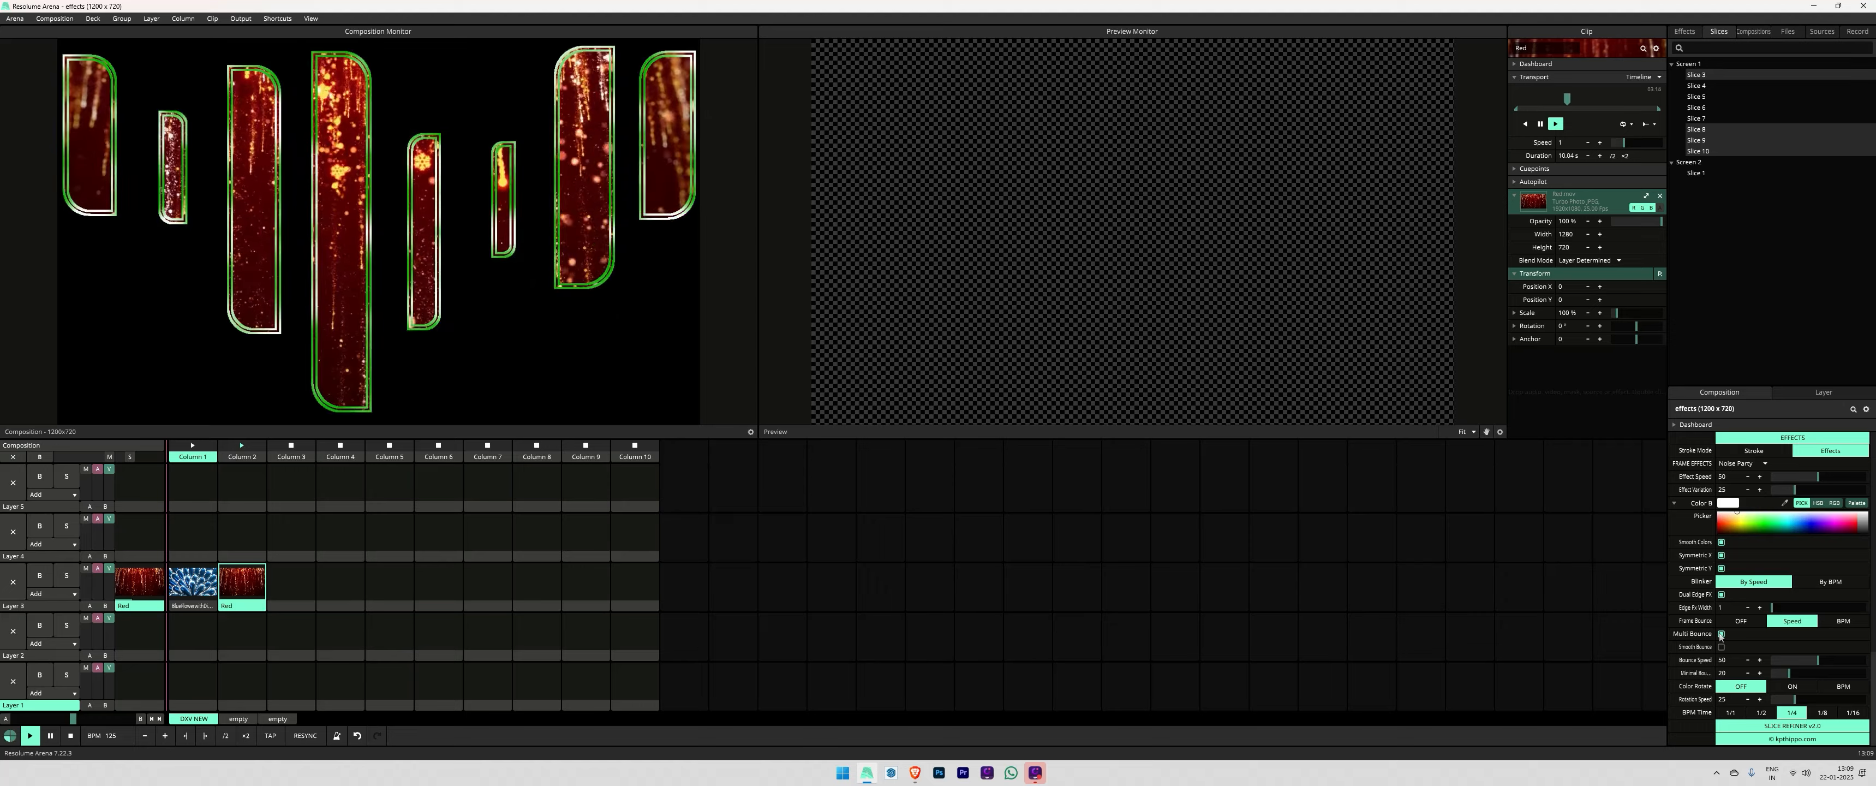
click(1735, 622)
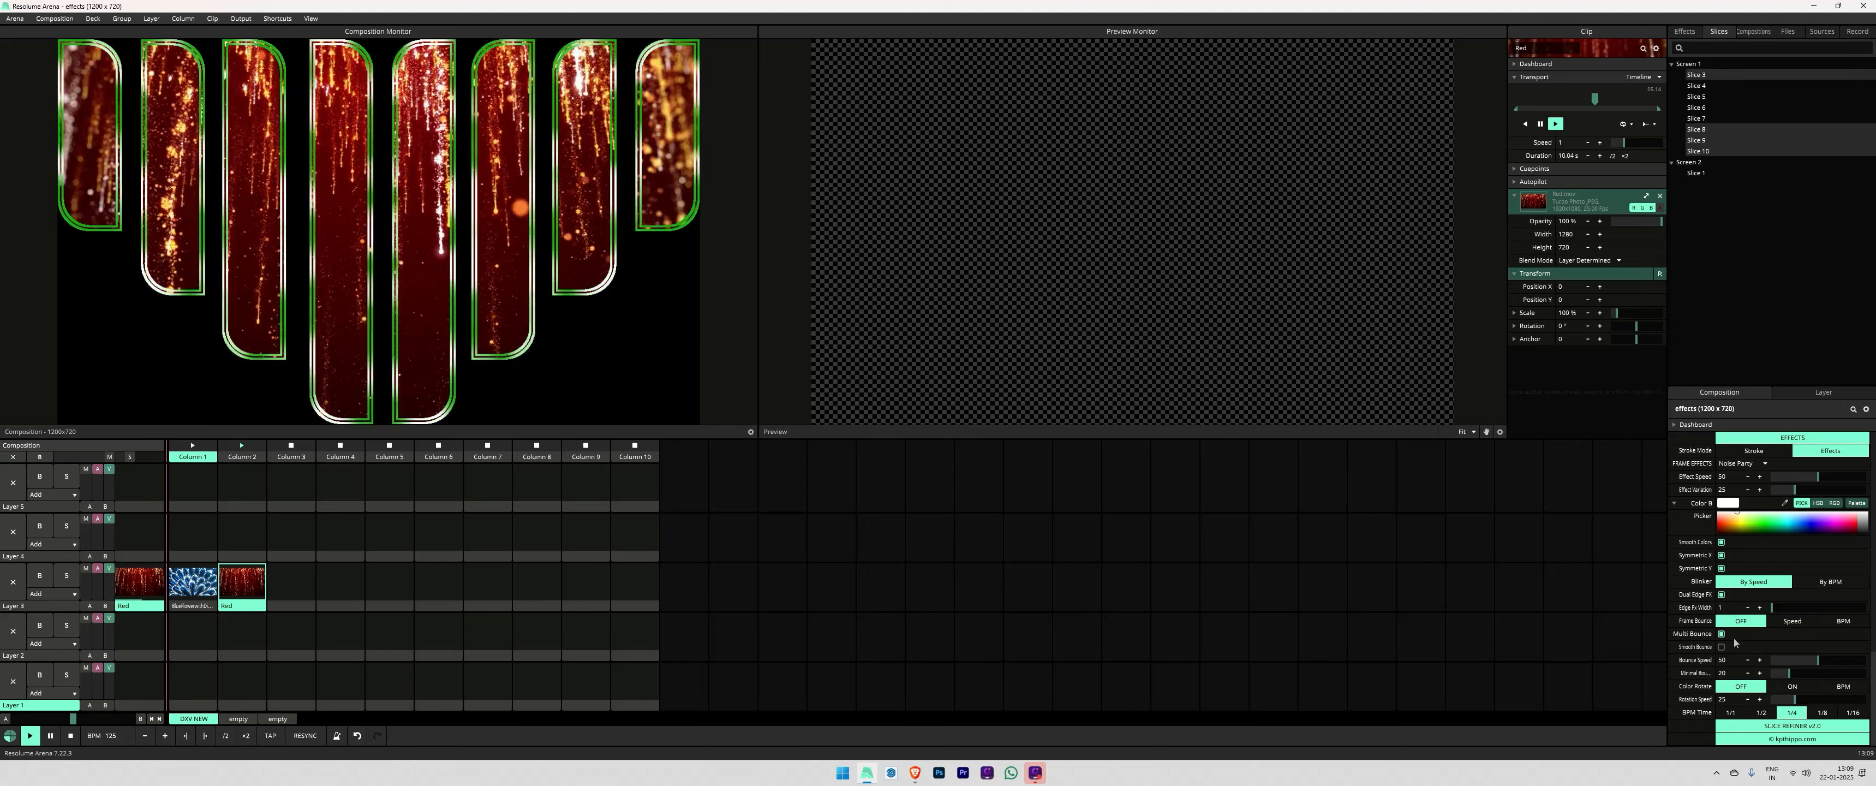
click(1793, 623)
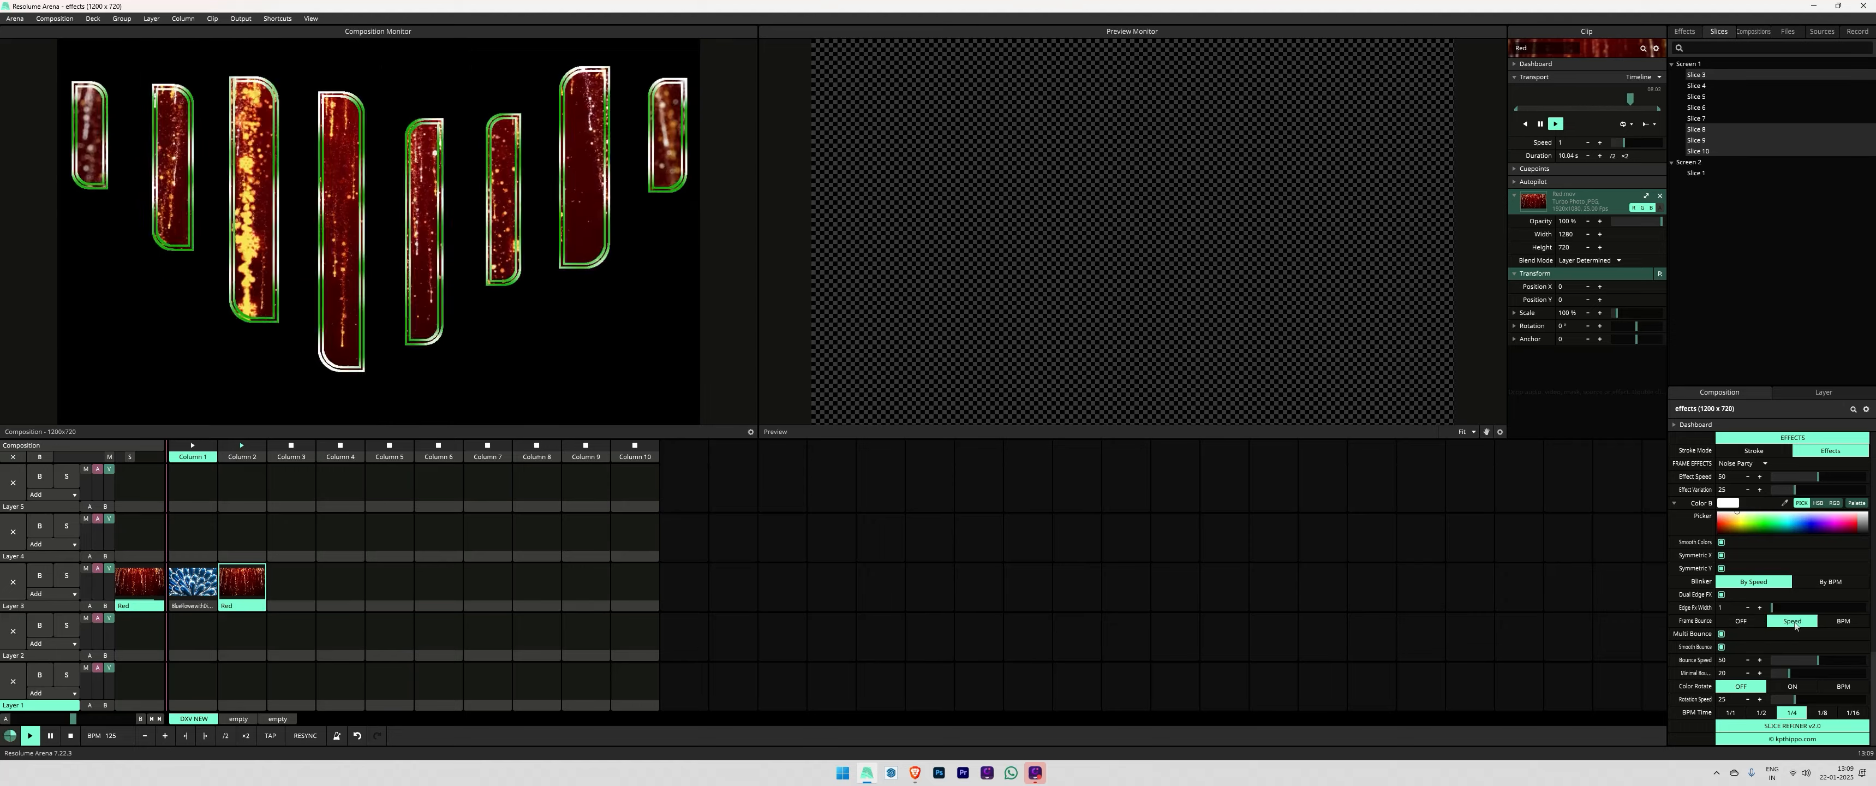
click(1738, 621)
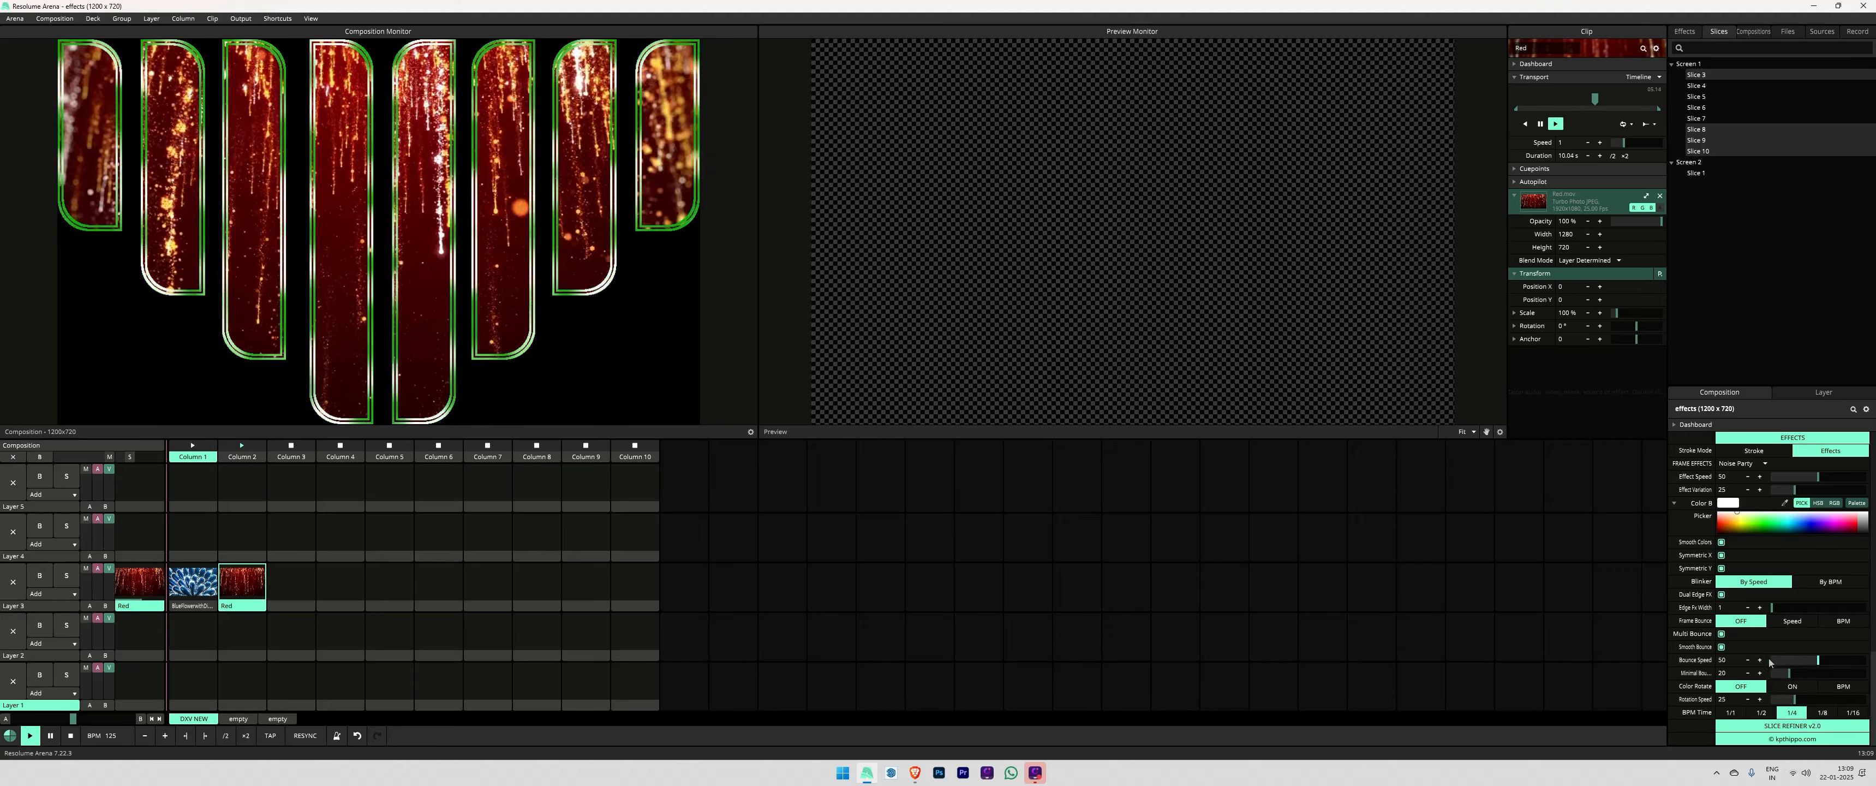
Step: In the Advanced Output setup, widen Slice 8 to a left edge of 600 and widen Slice 7 so the two overlap
scroll(1793, 625, up, 4)
scroll(1791, 625, up, 5)
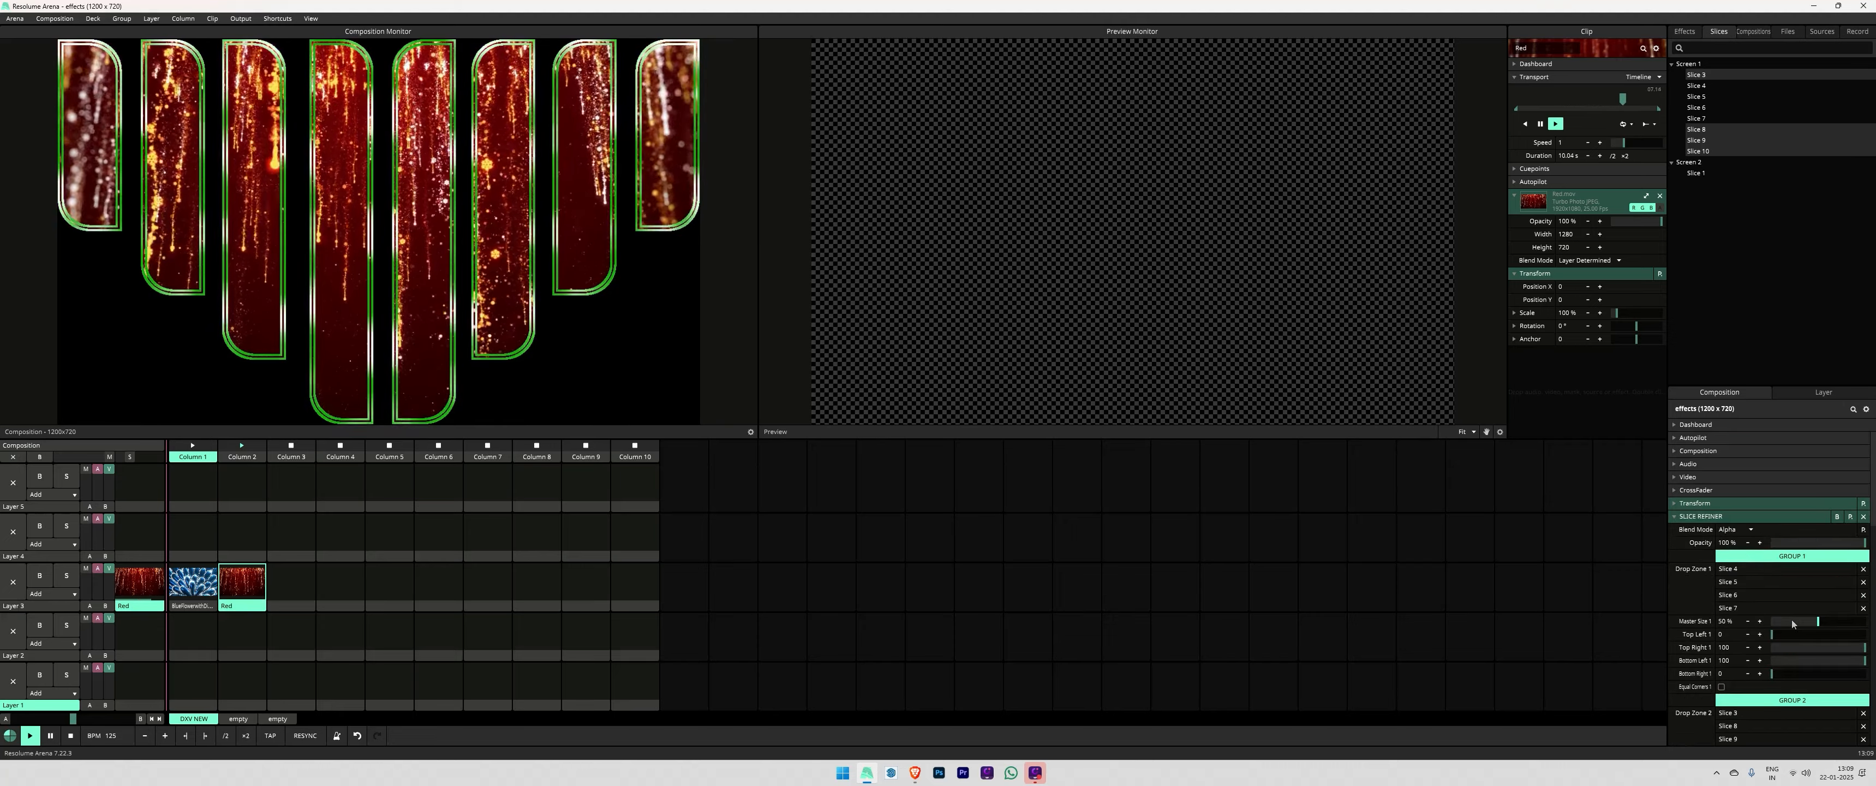
scroll(1762, 612, up, 5)
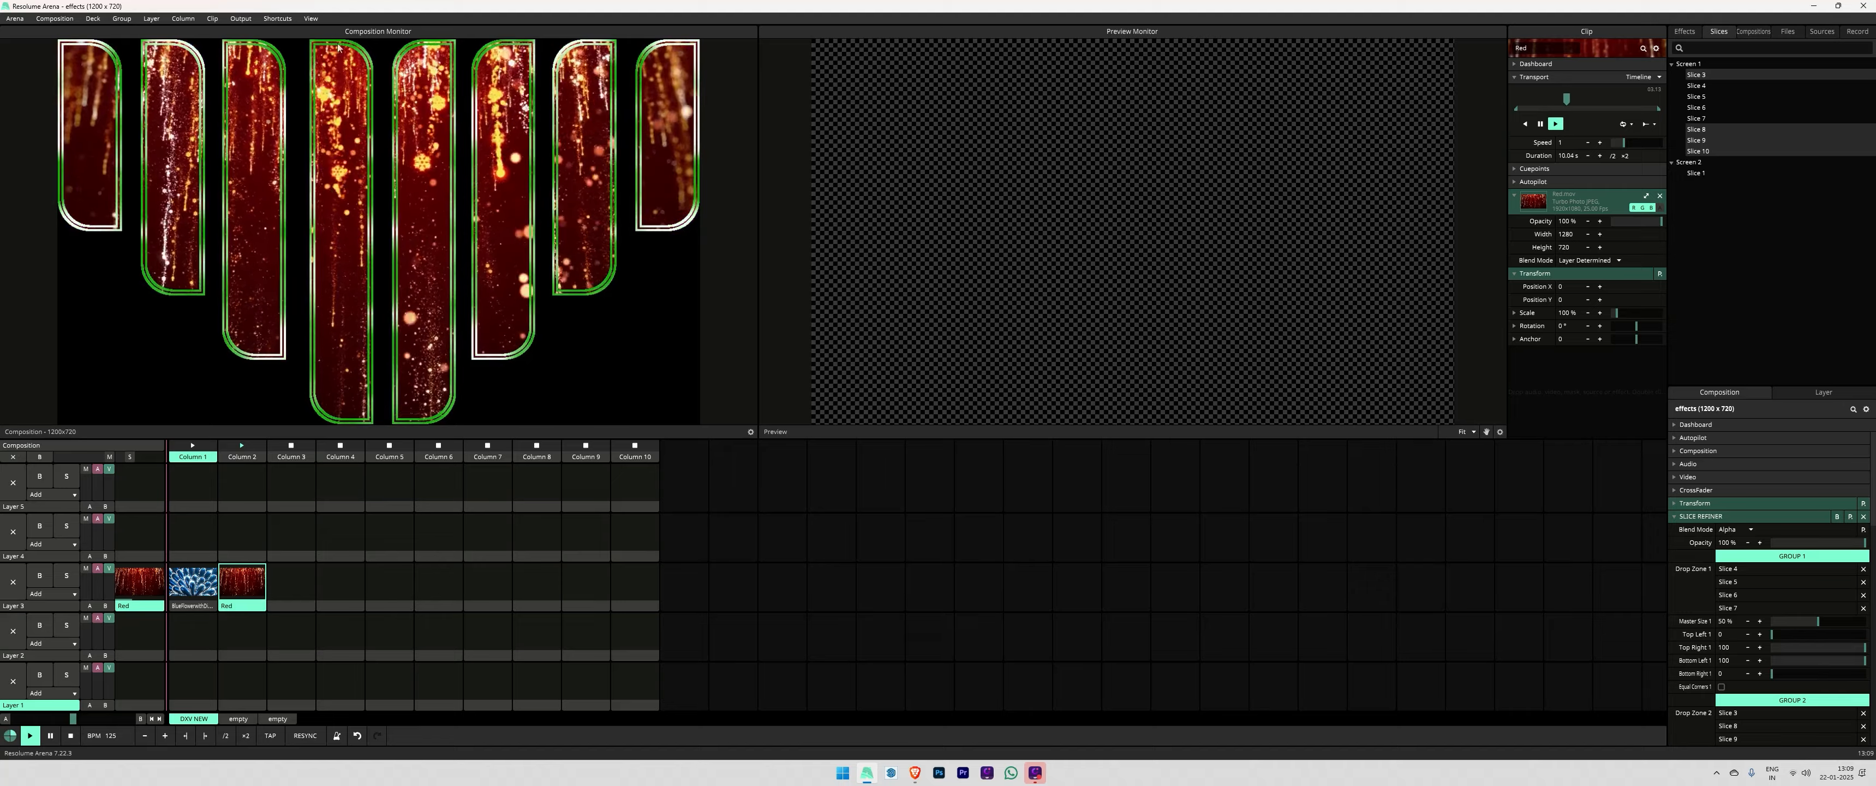
click(242, 18)
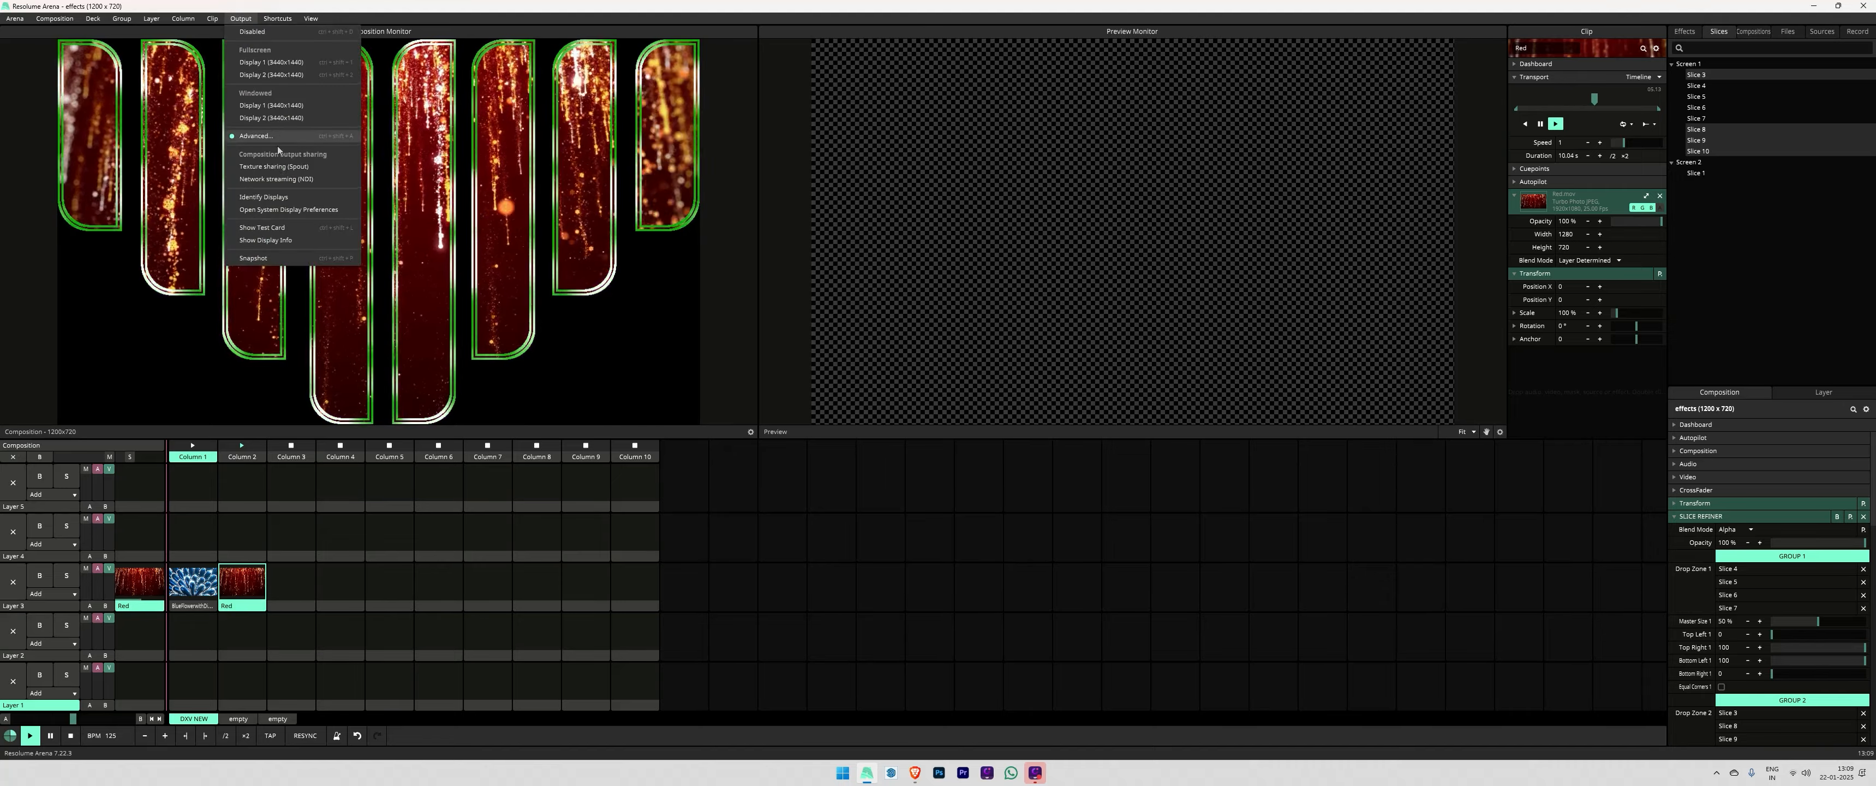
click(270, 53)
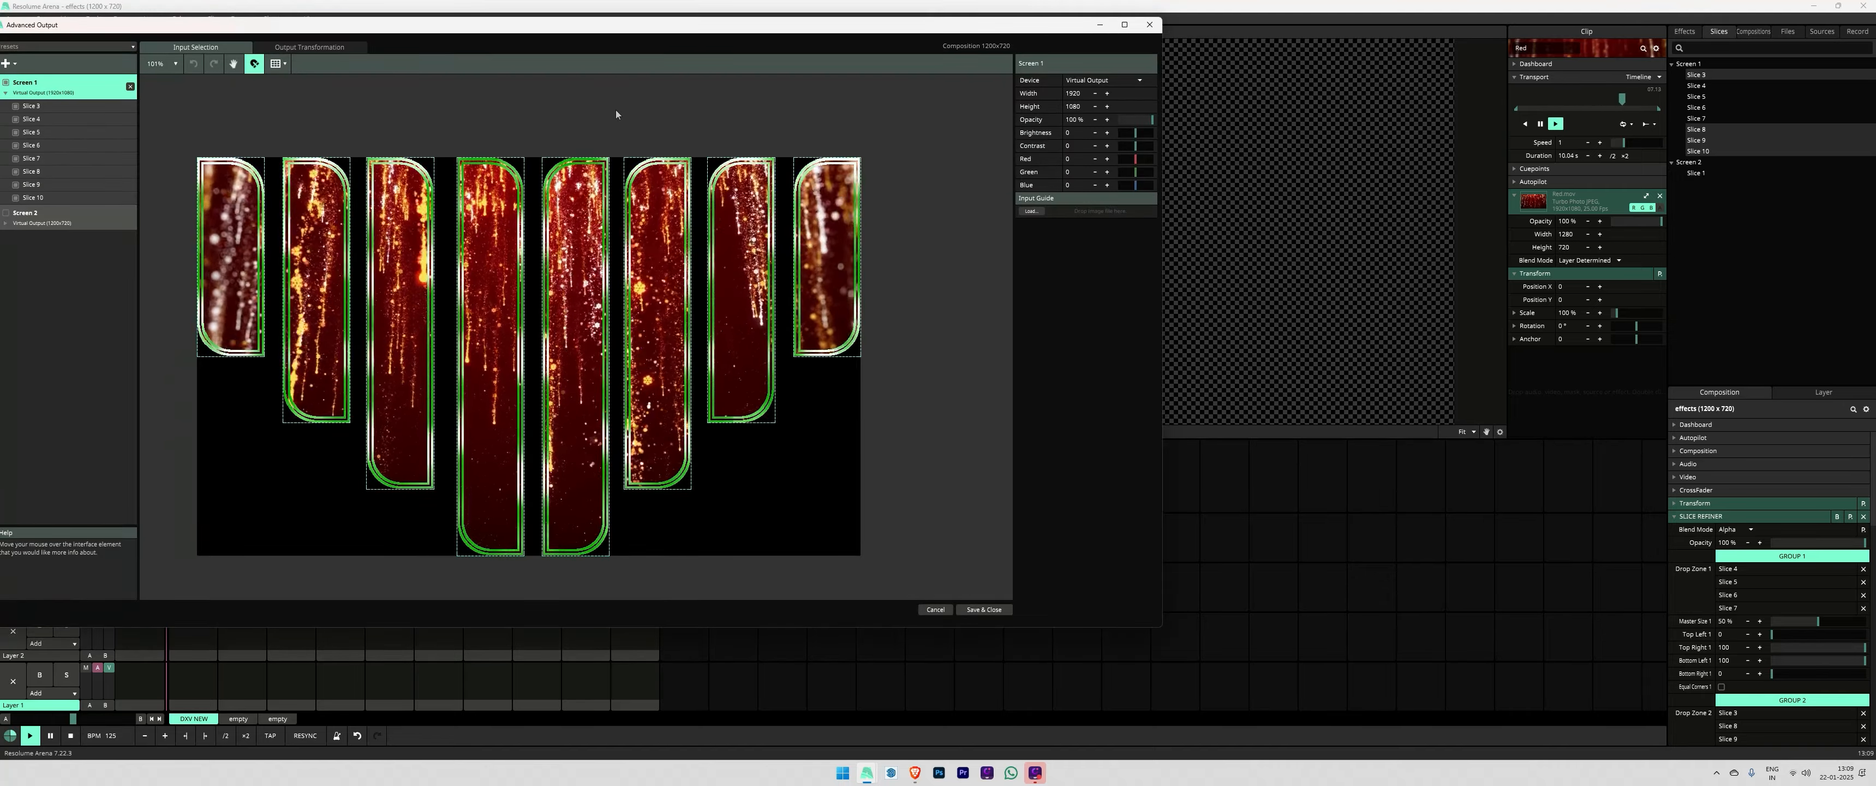
click(540, 332)
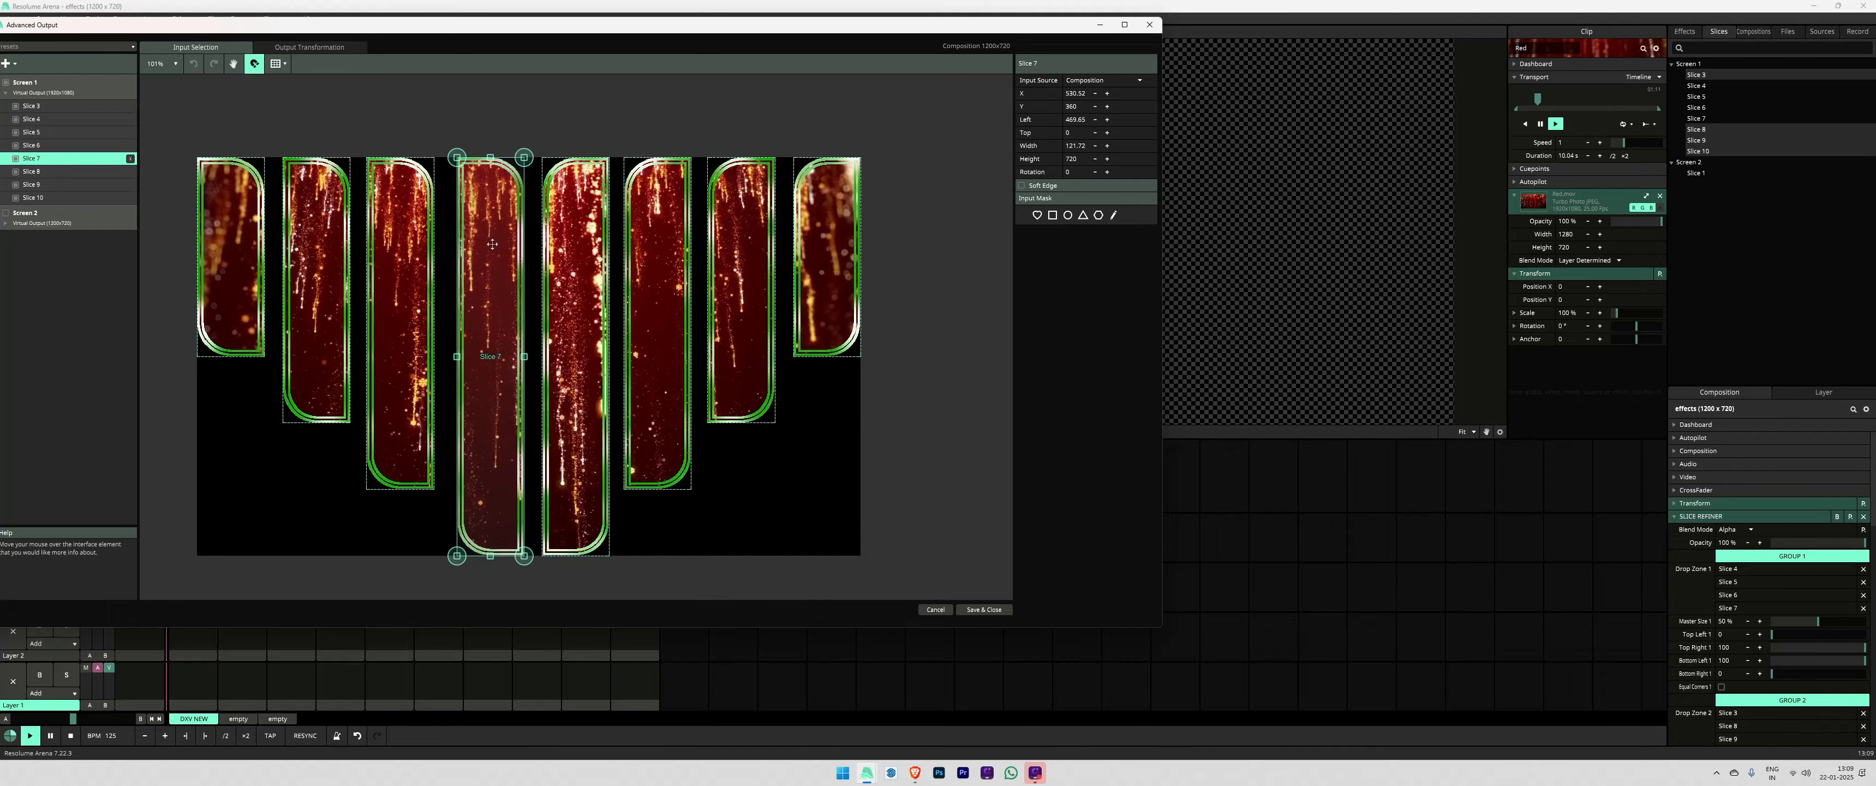
click(545, 356)
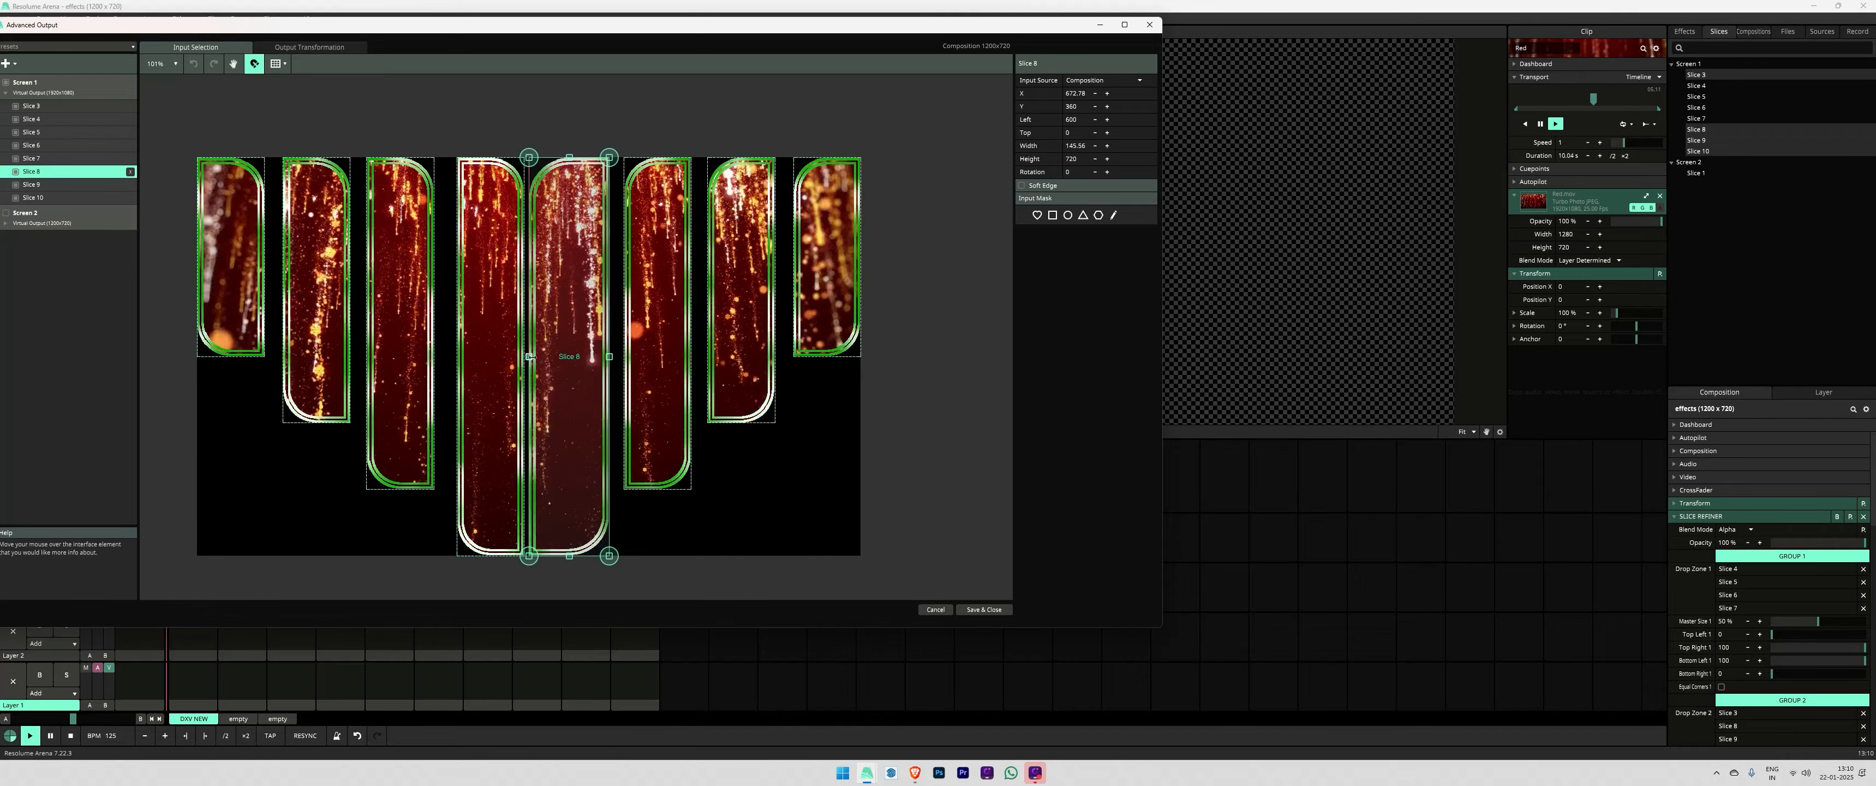
drag(529, 355, 523, 358)
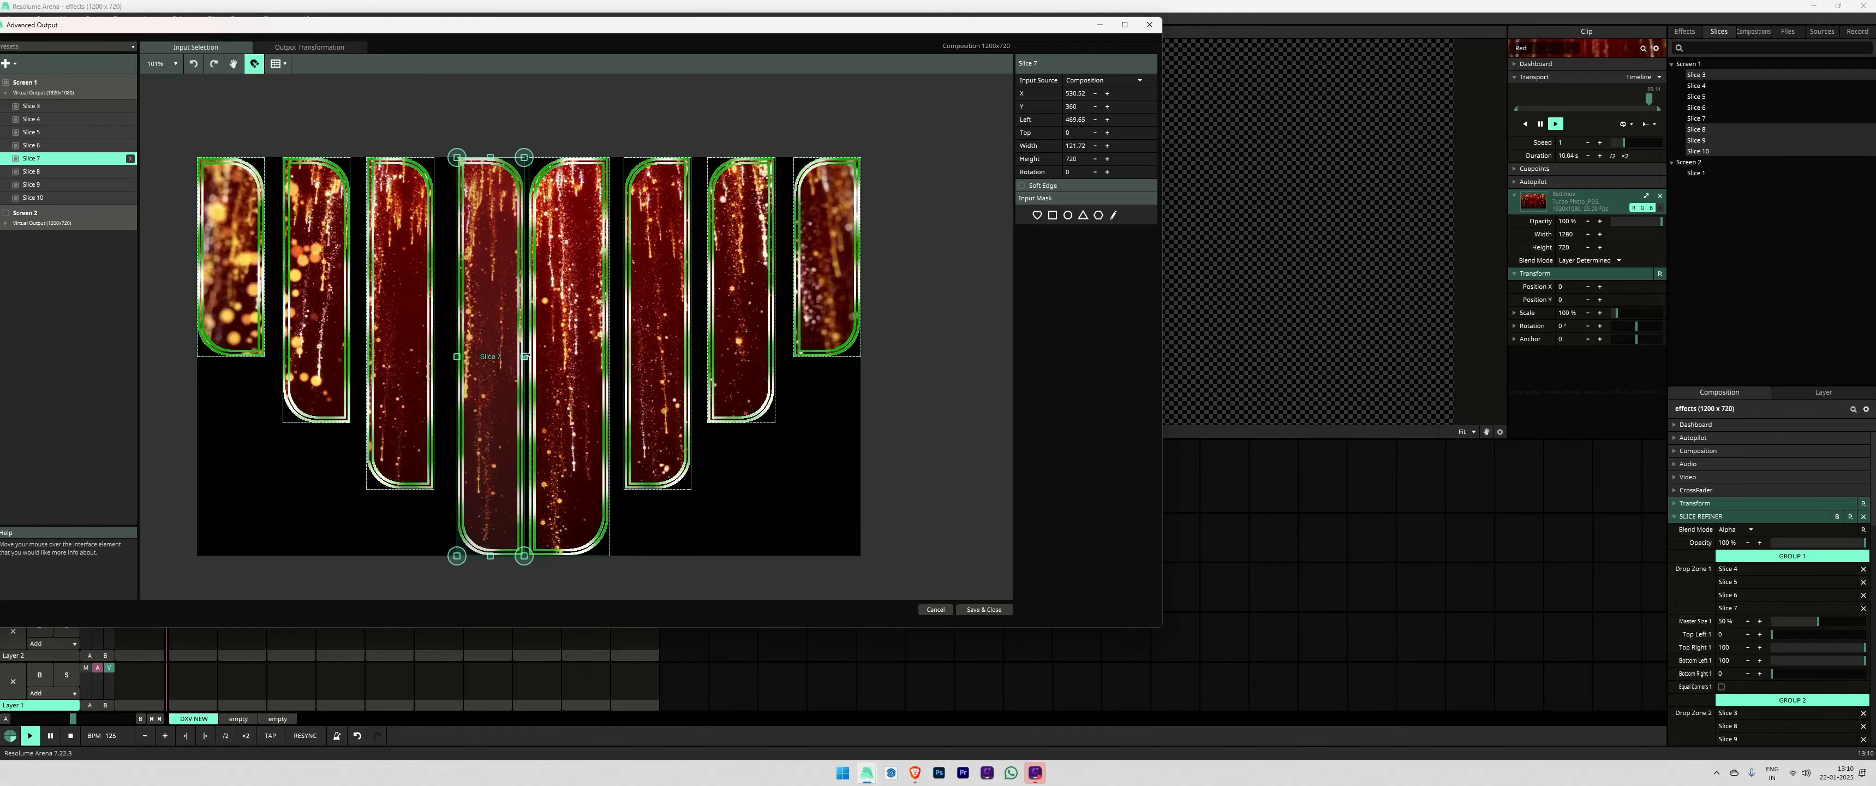
click(532, 101)
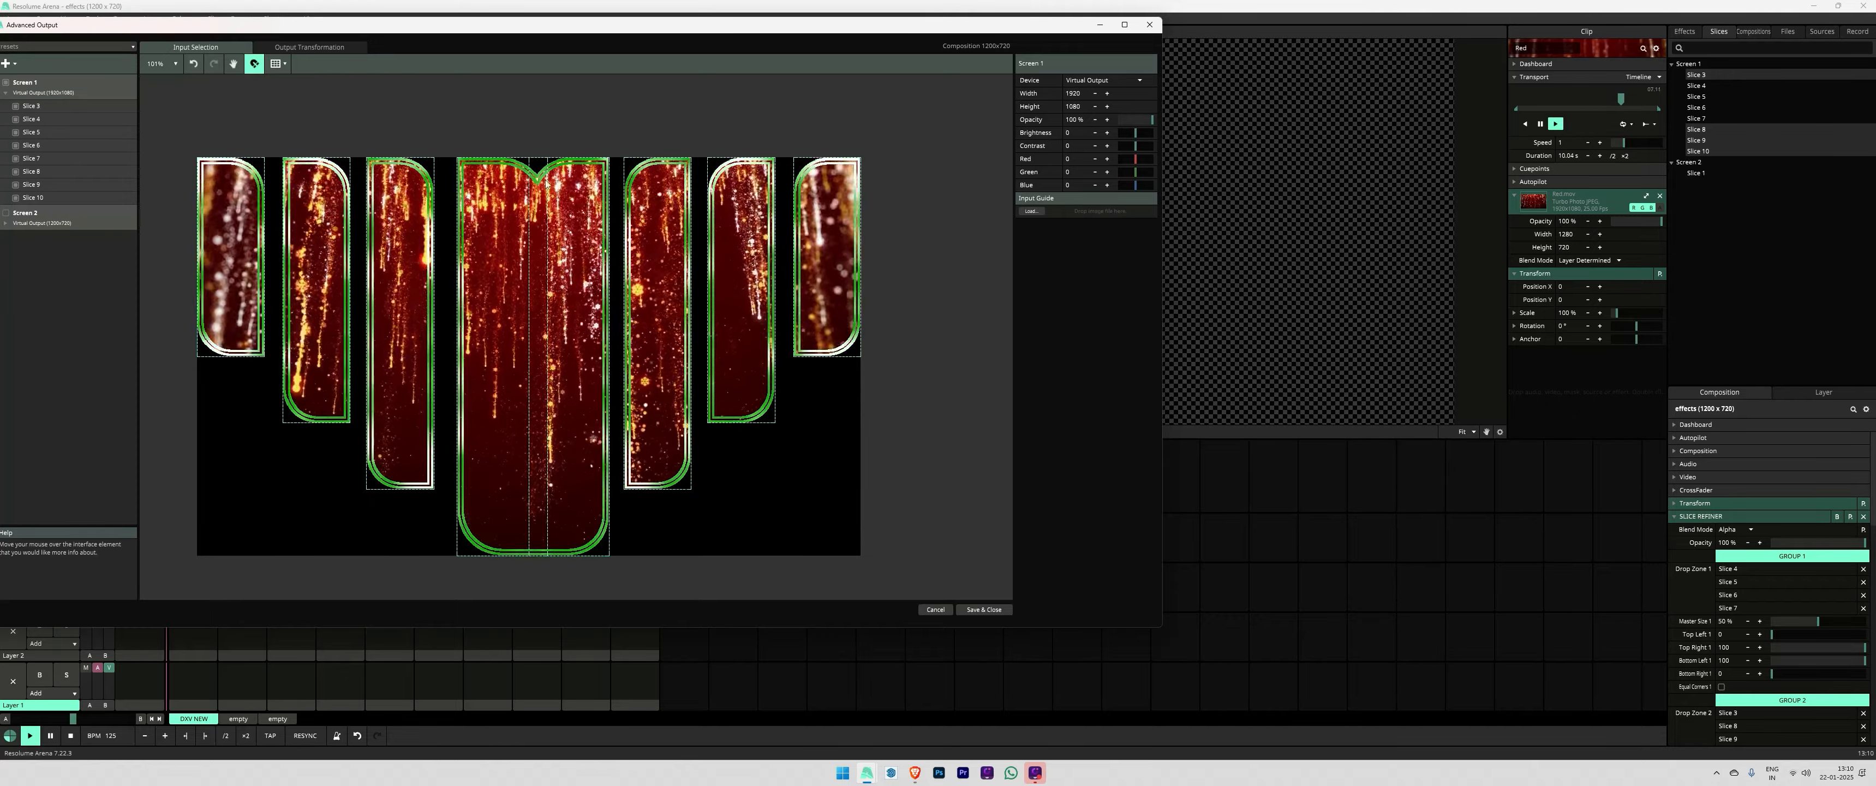
Step: Examine the merged frame of Slices 7 and 8 up close along its top and bottom edges
scroll(546, 182, up, 10)
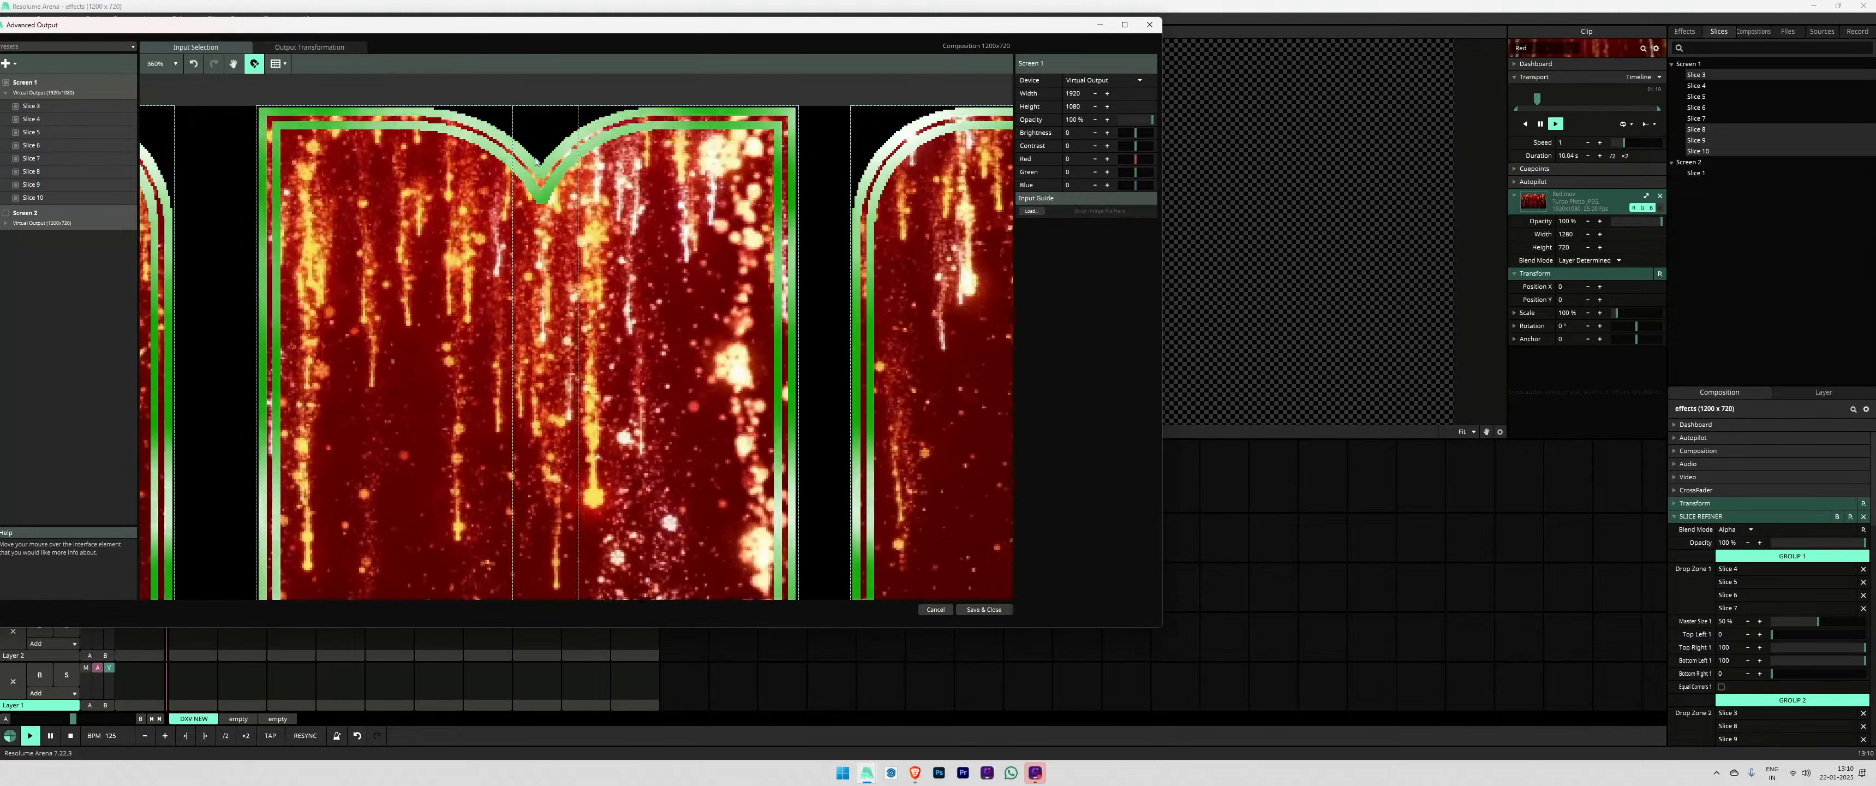
scroll(537, 160, down, 7)
scroll(523, 188, down, 4)
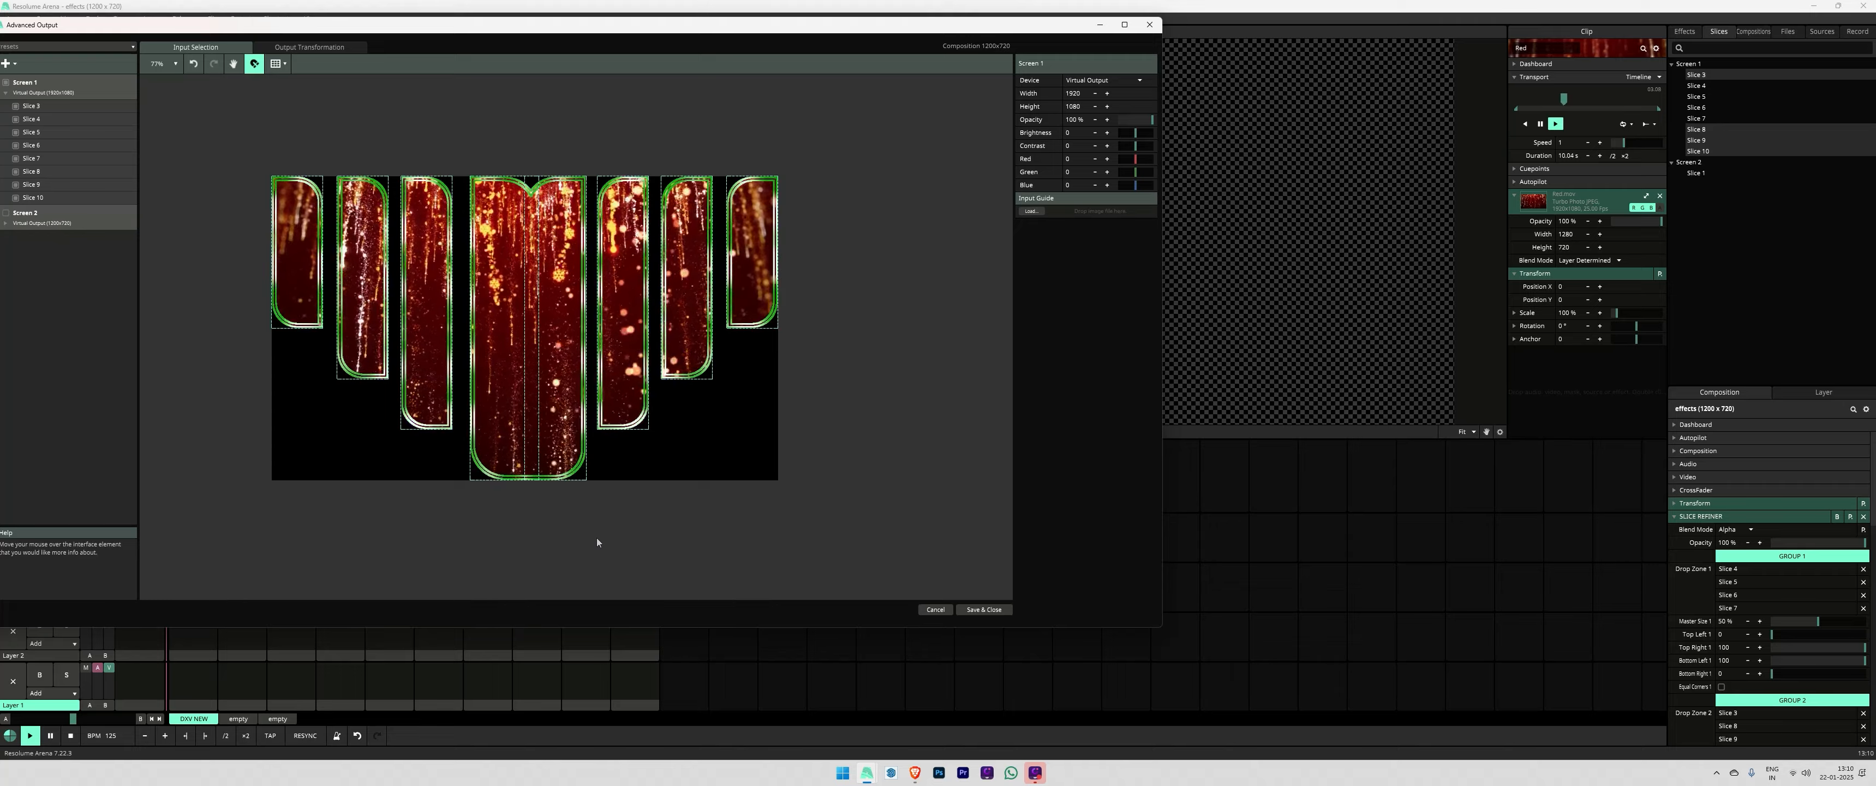
scroll(597, 542, up, 5)
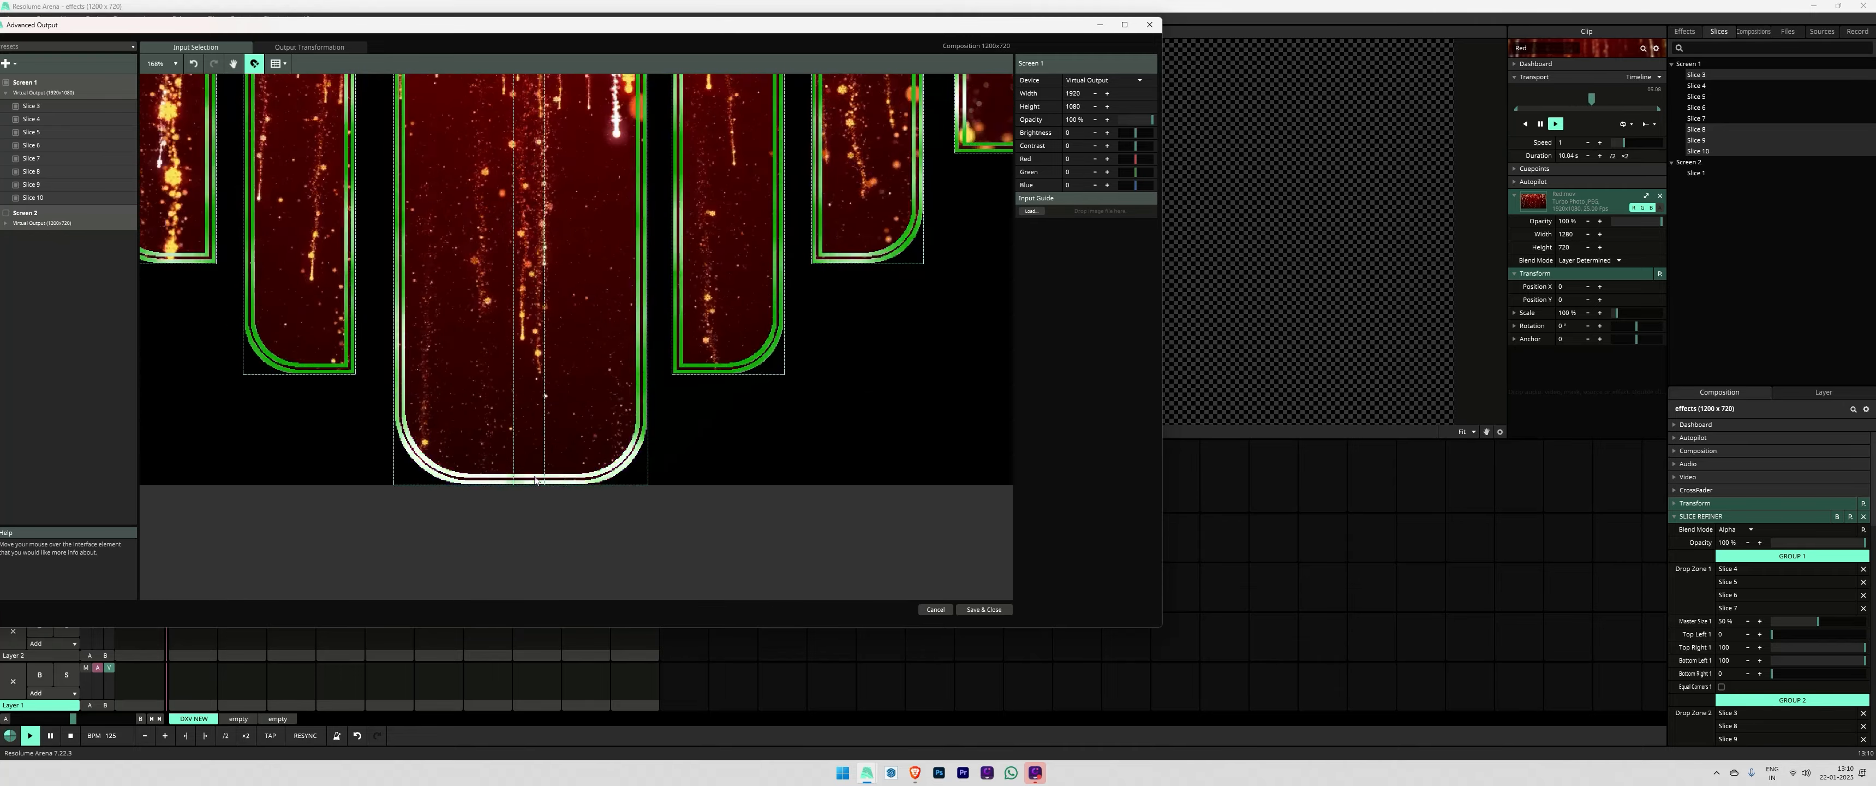
scroll(536, 479, up, 3)
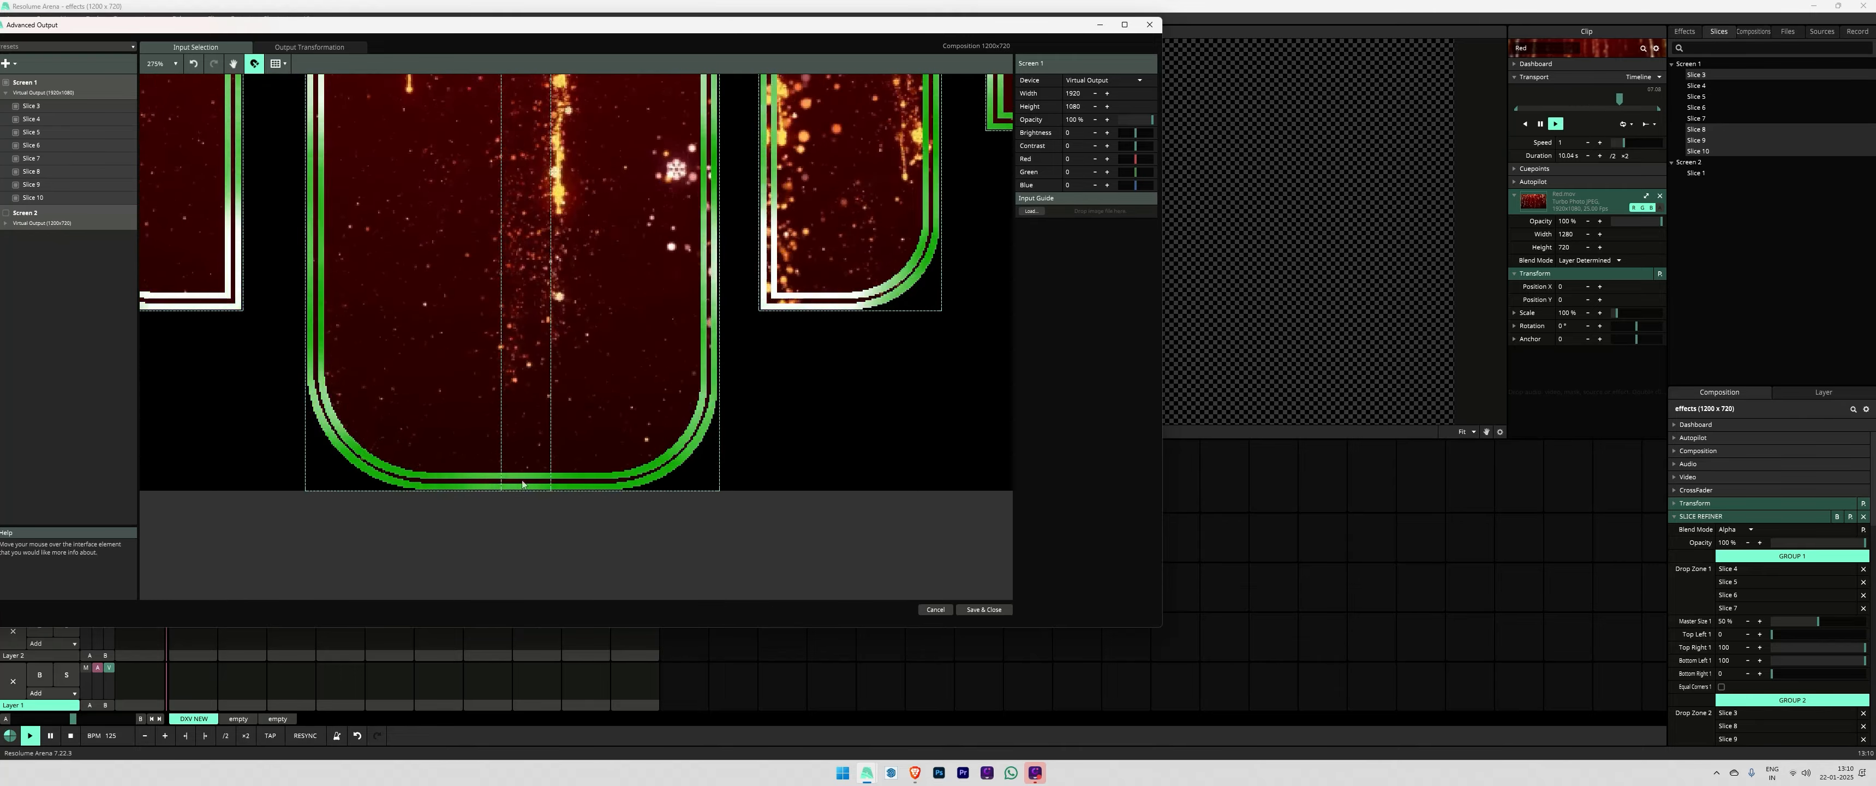
scroll(519, 480, down, 7)
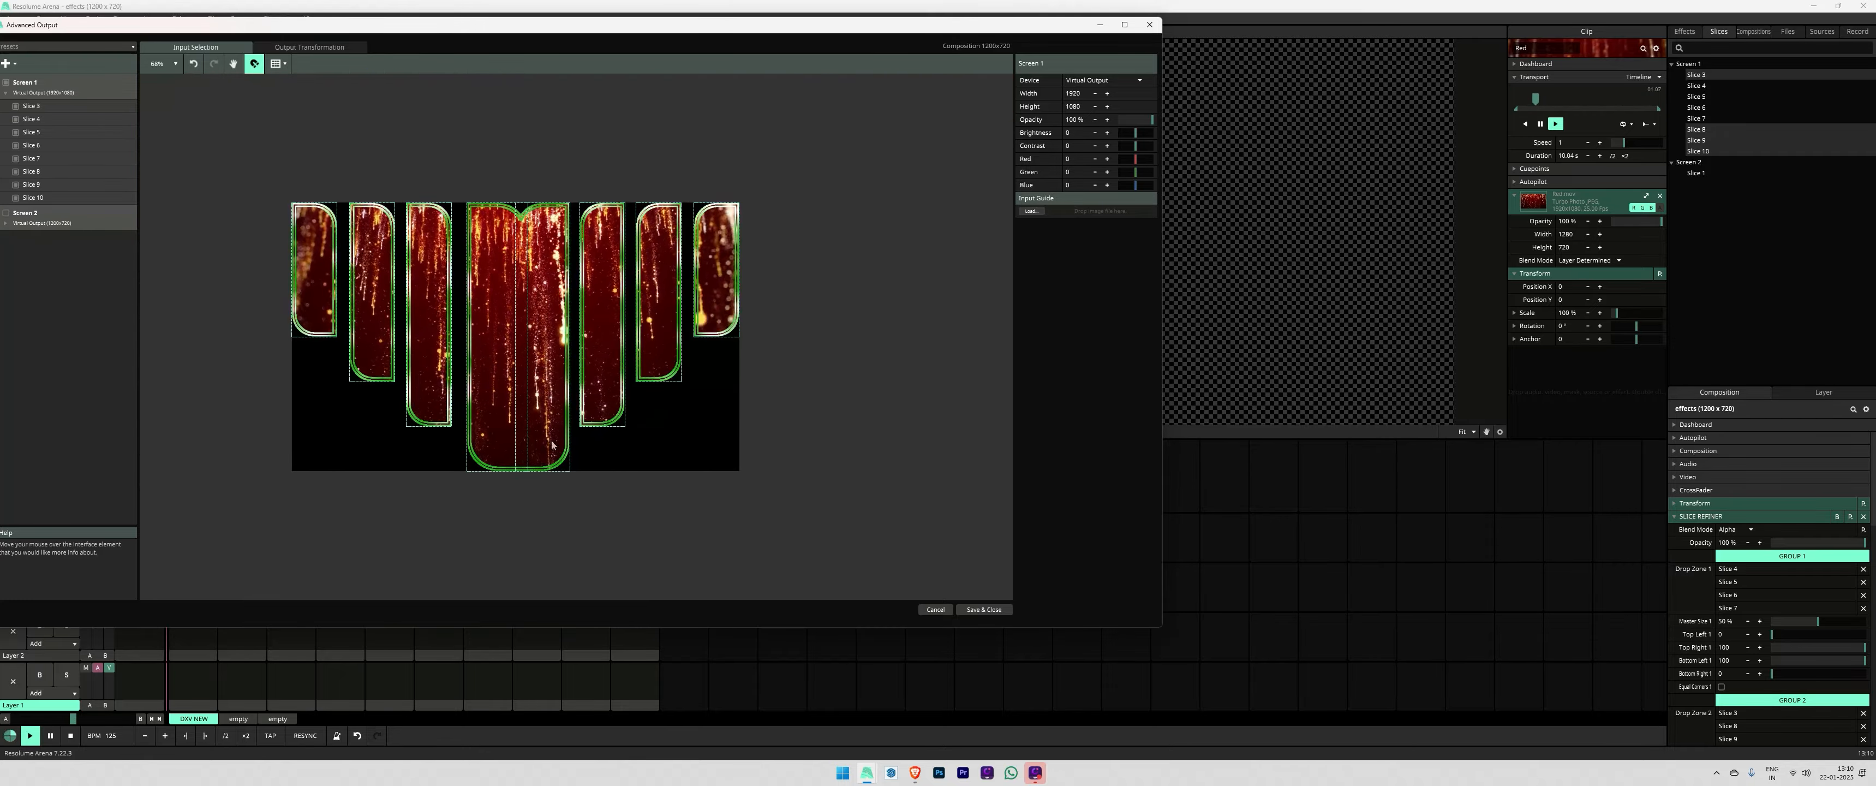
scroll(533, 251, up, 4)
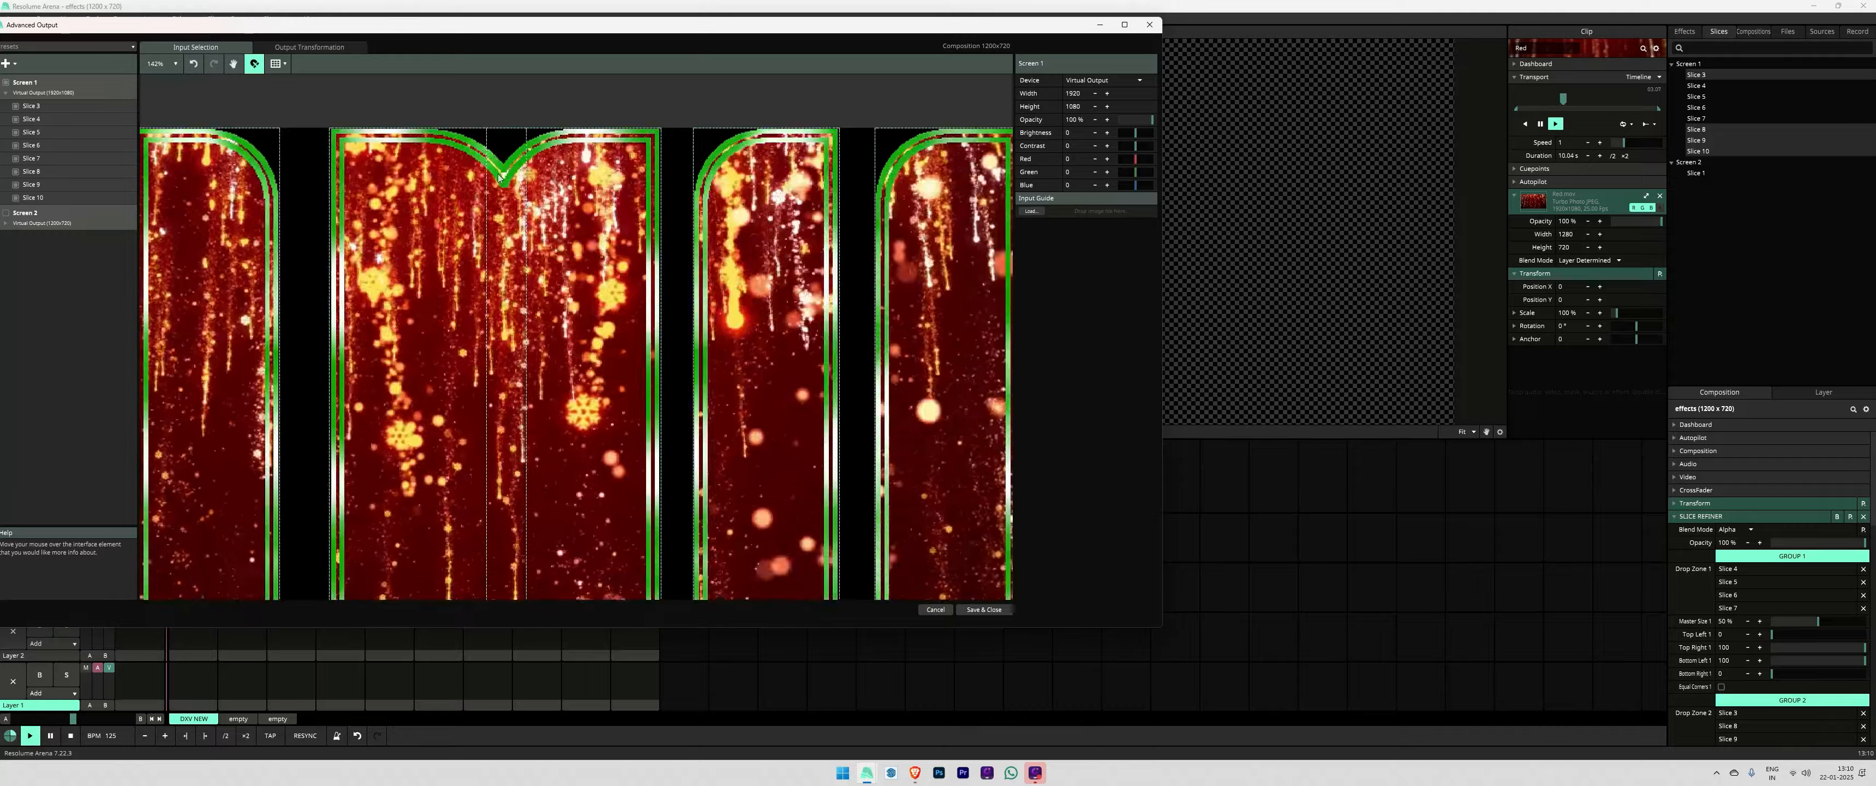
scroll(501, 175, up, 2)
scroll(501, 252, down, 3)
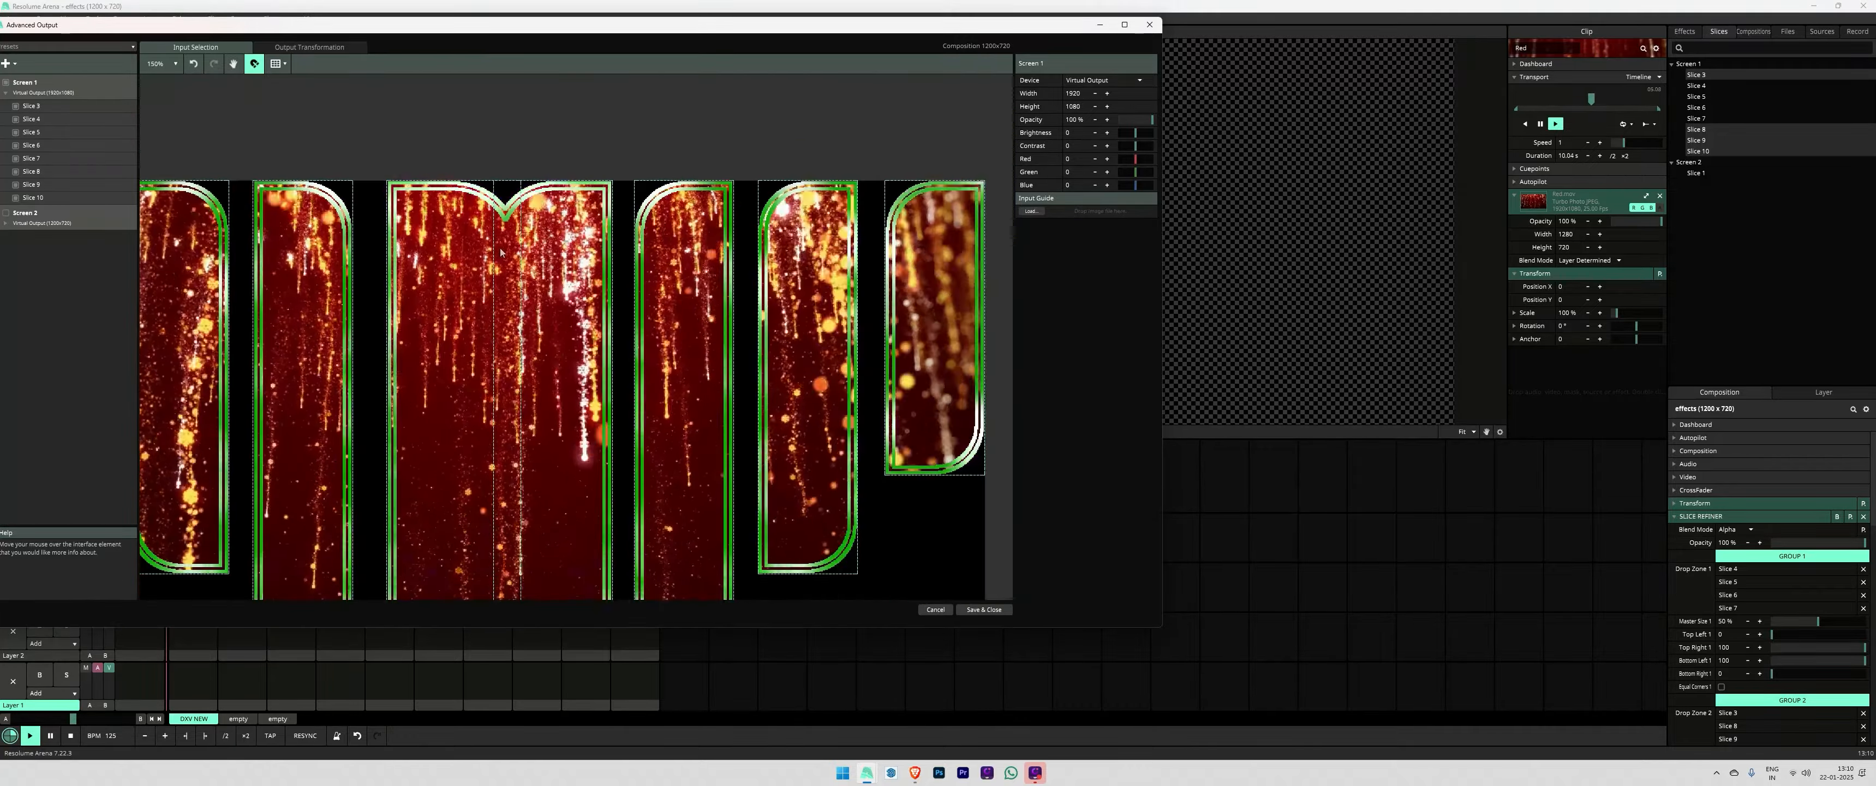
scroll(501, 252, down, 5)
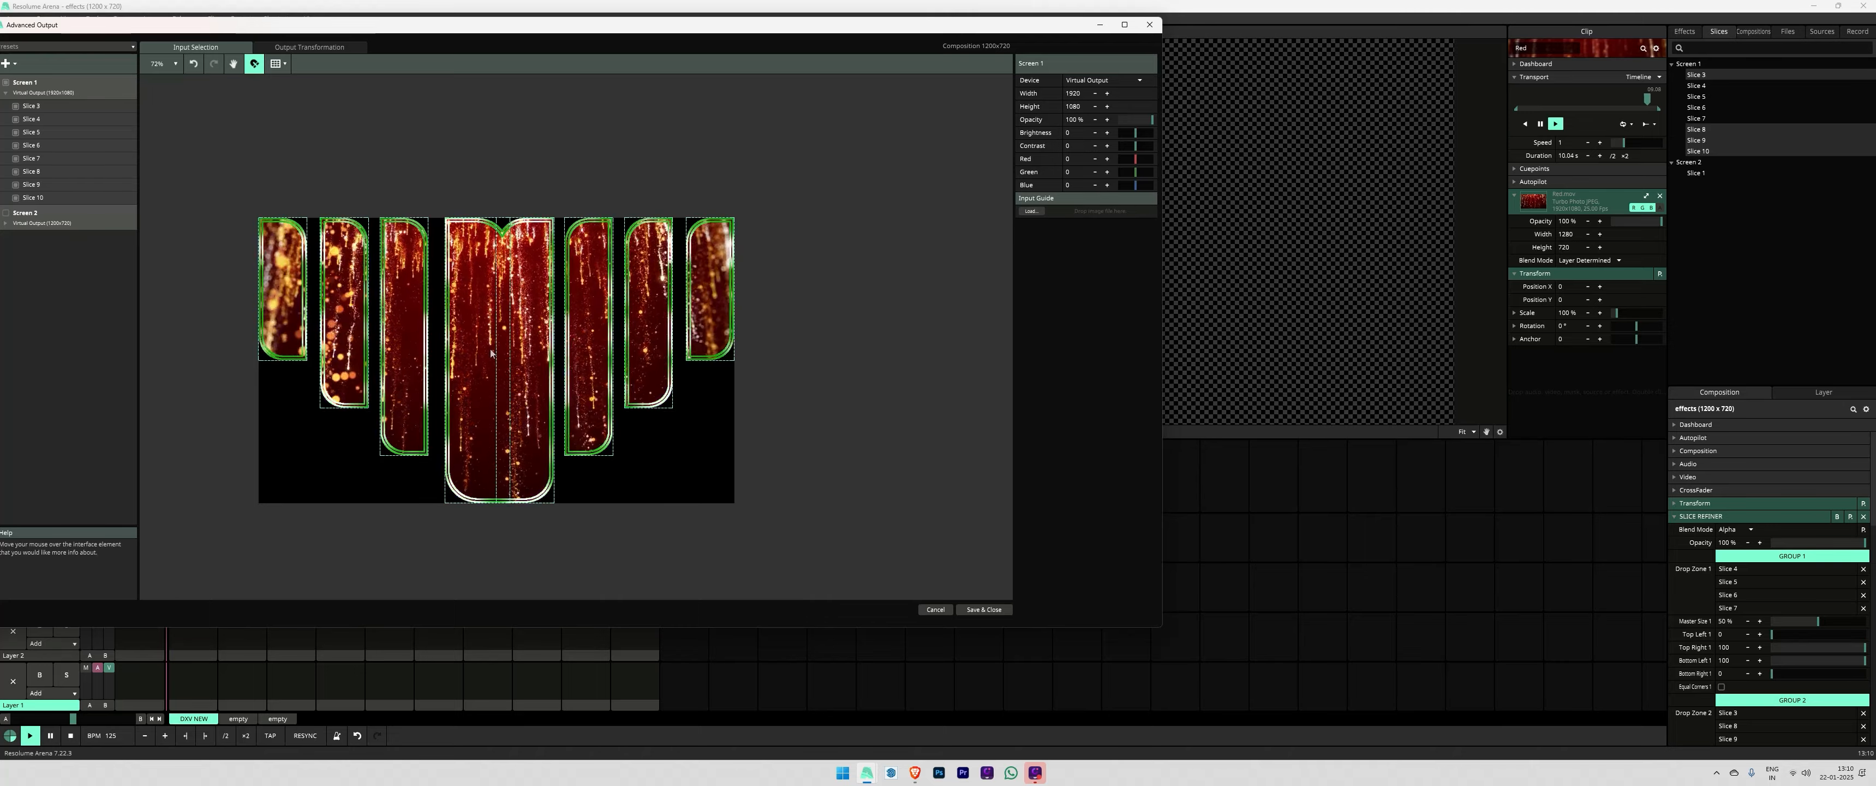
scroll(574, 380, up, 1)
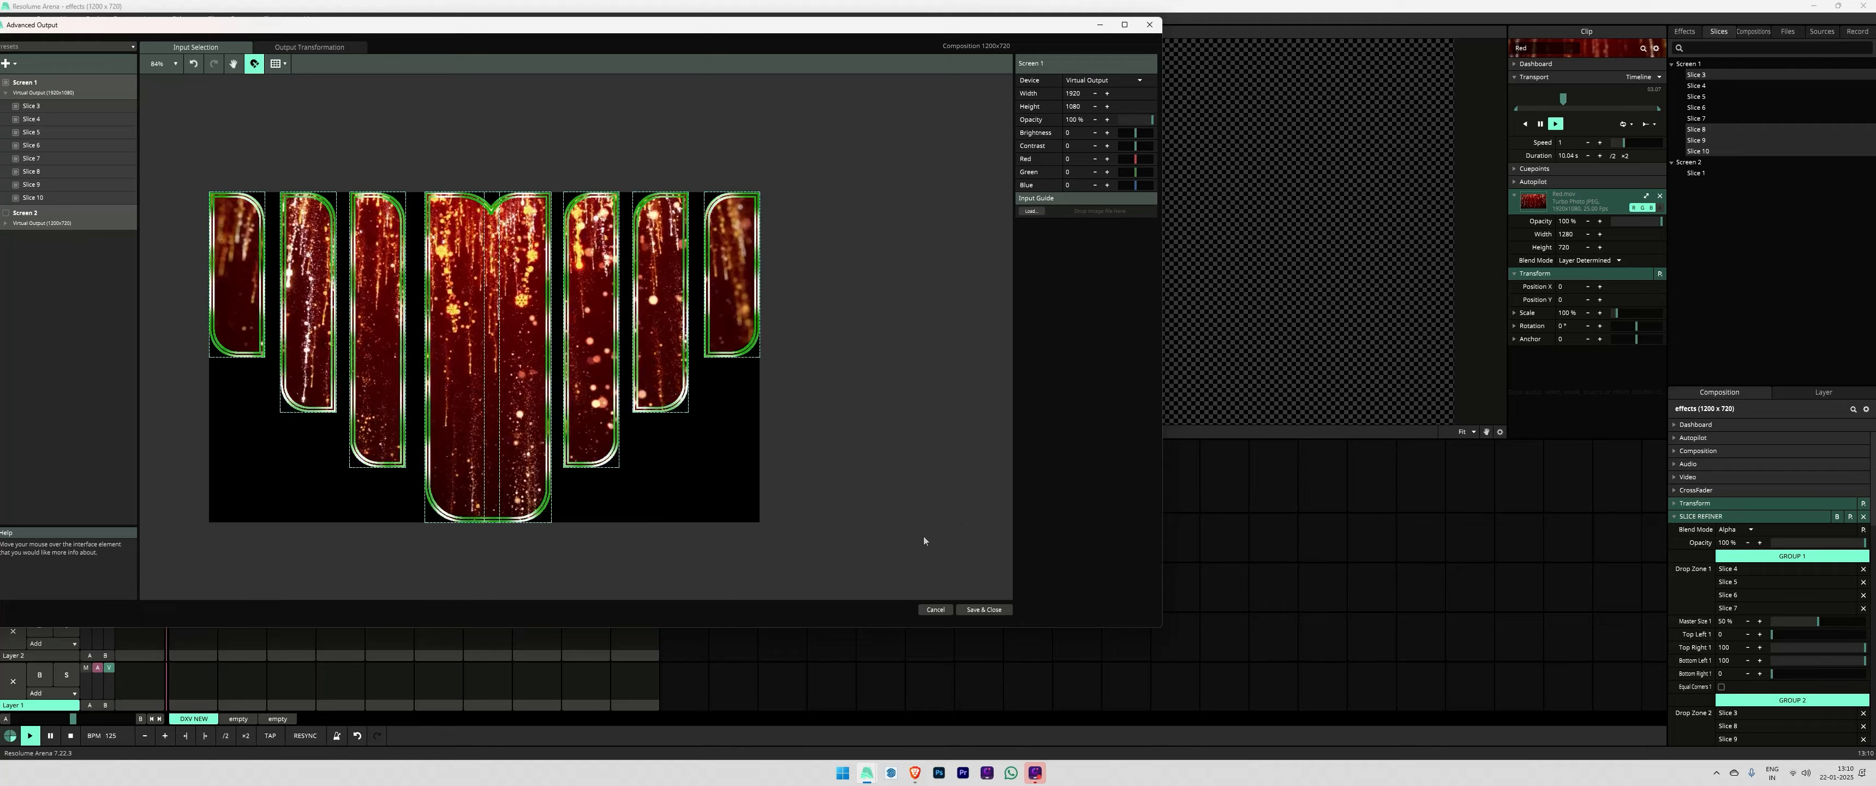
Step: Extend Slice 6 downward to a height of 720, the full height of the composition
click(48, 219)
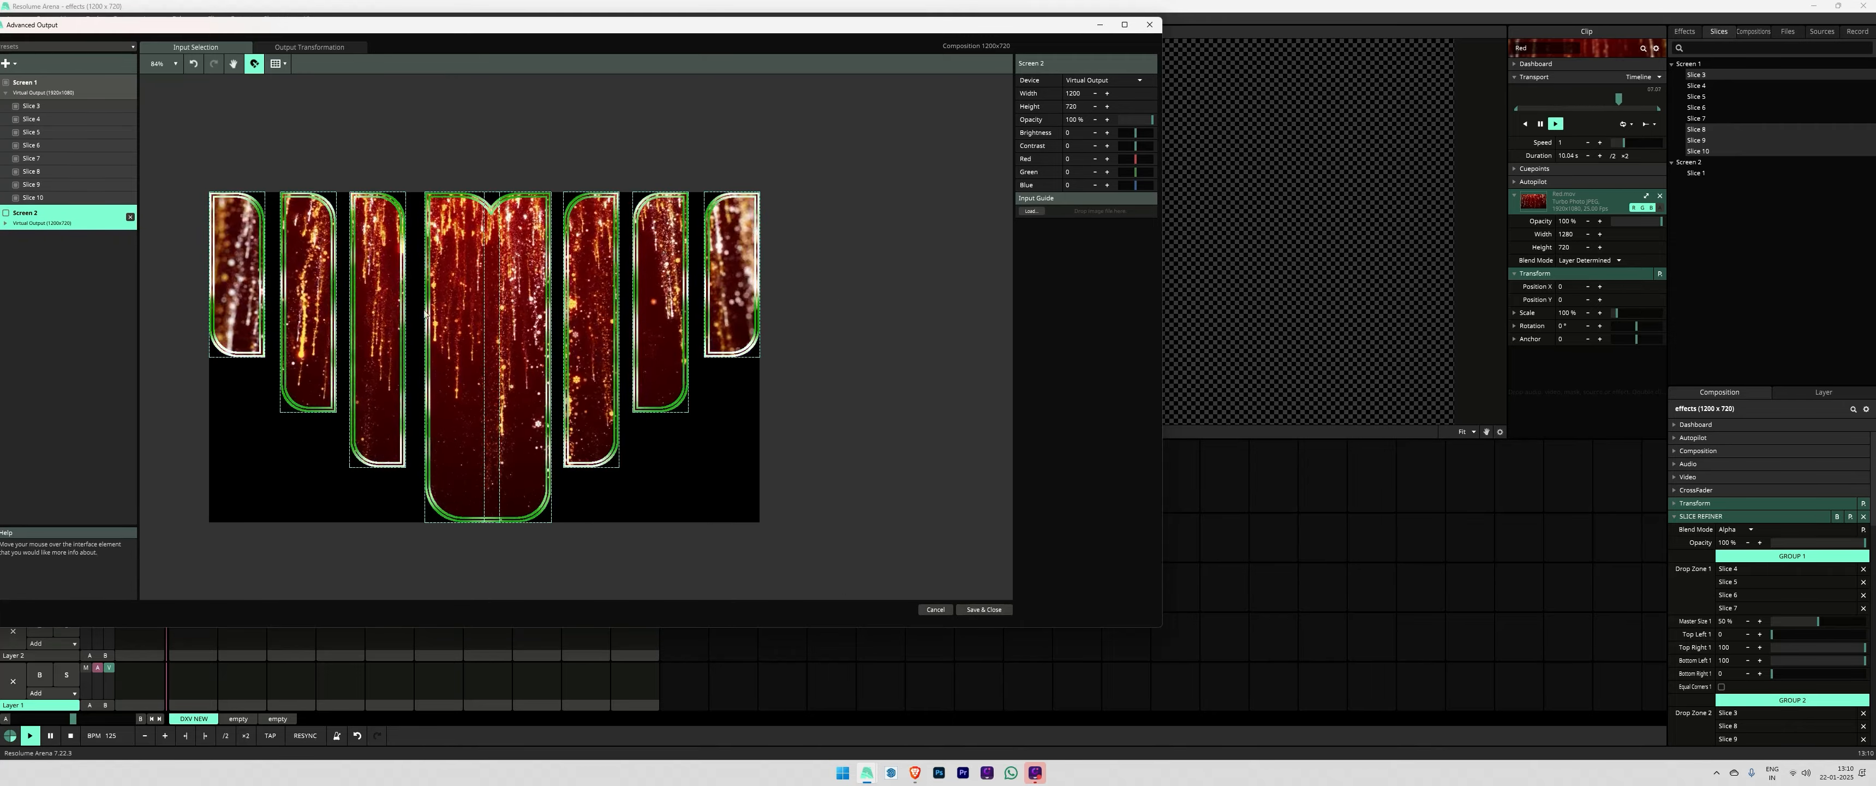
click(374, 463)
drag(374, 471, 381, 521)
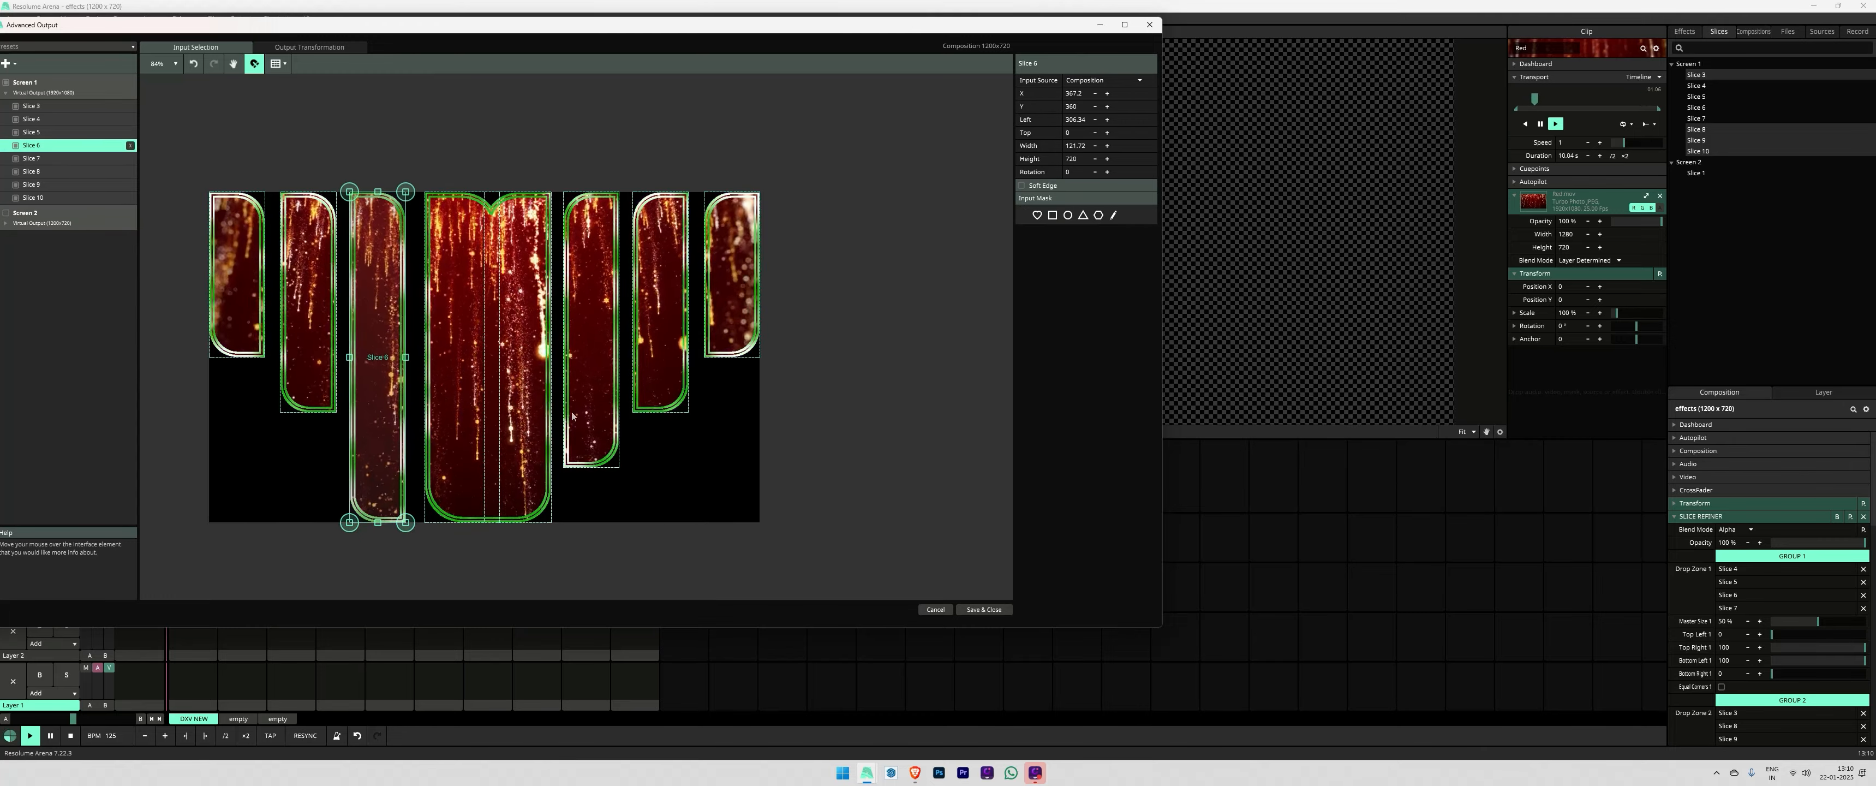
Step: Extend Slice 9 downward to a height of 720 and delete Slice 8 from the centre pair
click(592, 459)
drag(590, 469, 591, 523)
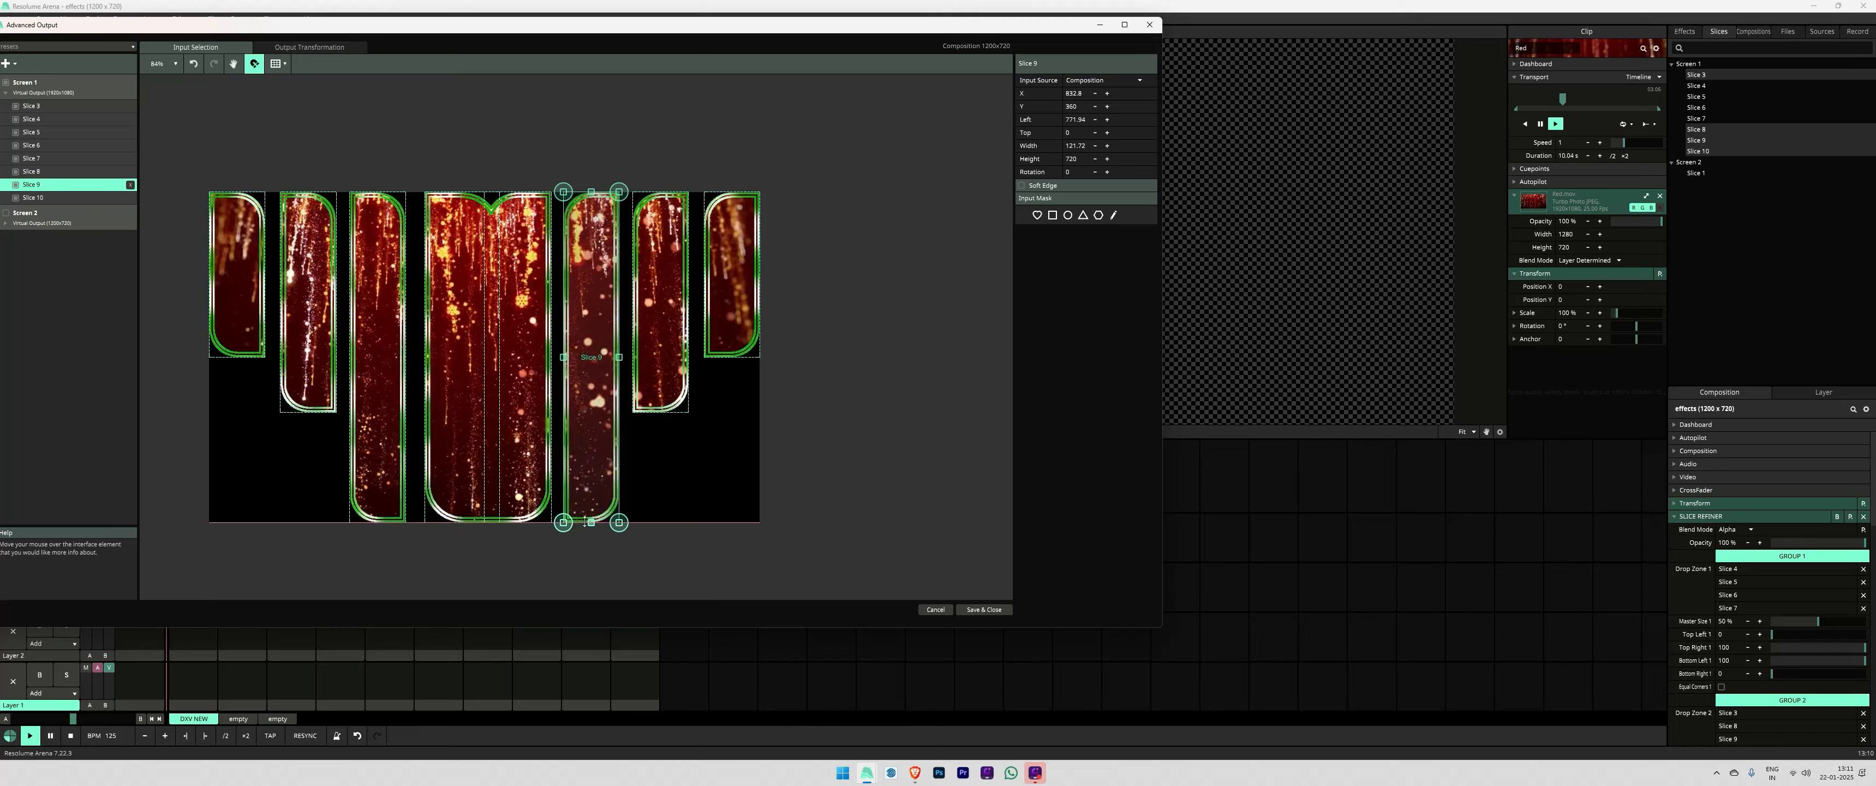
click(485, 380)
click(513, 381)
key(Delete)
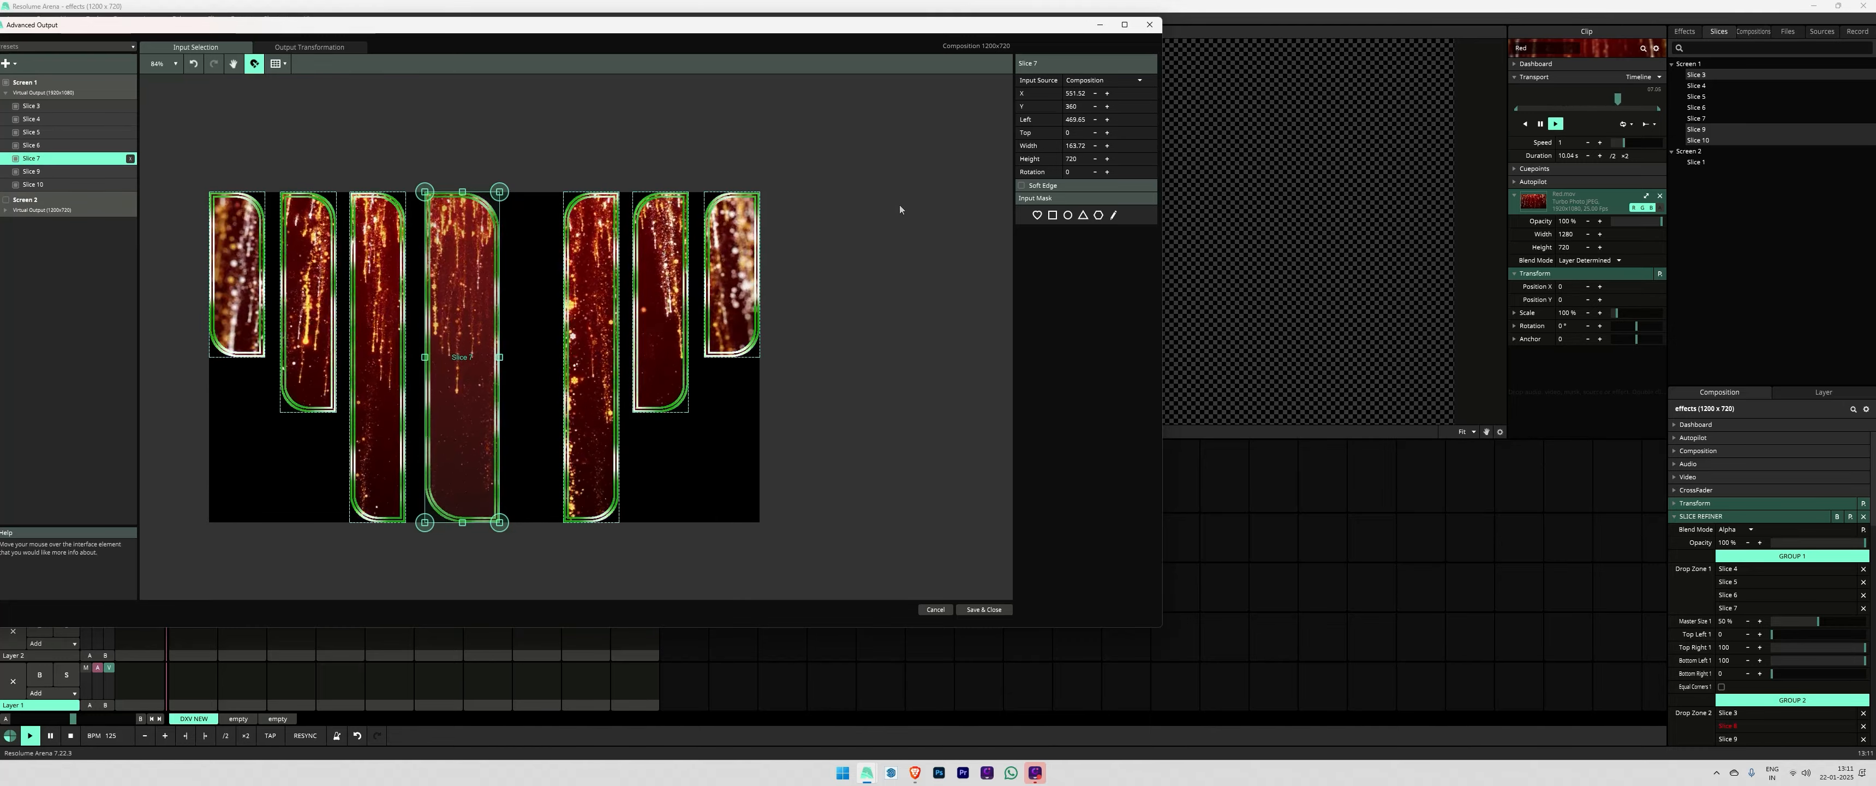
Step: Rotate Slice 7 by 90 degrees and fit it along the composition's top edge so it bridges Slices 6 and 9 as an arch
double_click(1072, 172)
text(90)
key(Return)
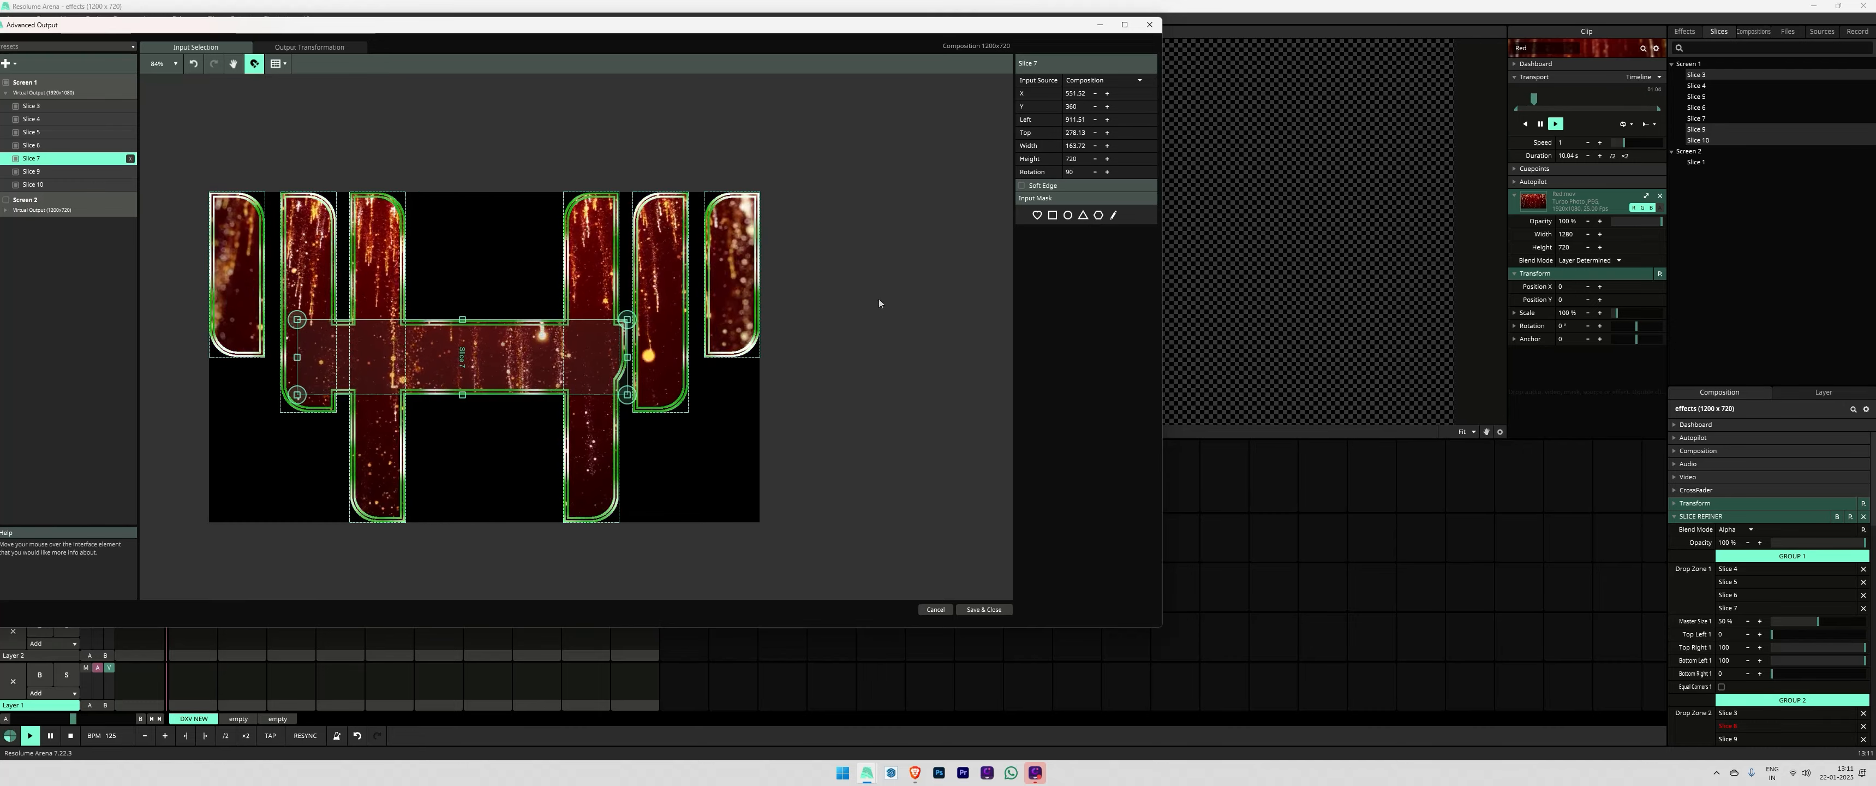
drag(474, 344, 501, 216)
drag(655, 229, 621, 229)
drag(325, 228, 363, 230)
drag(621, 228, 619, 229)
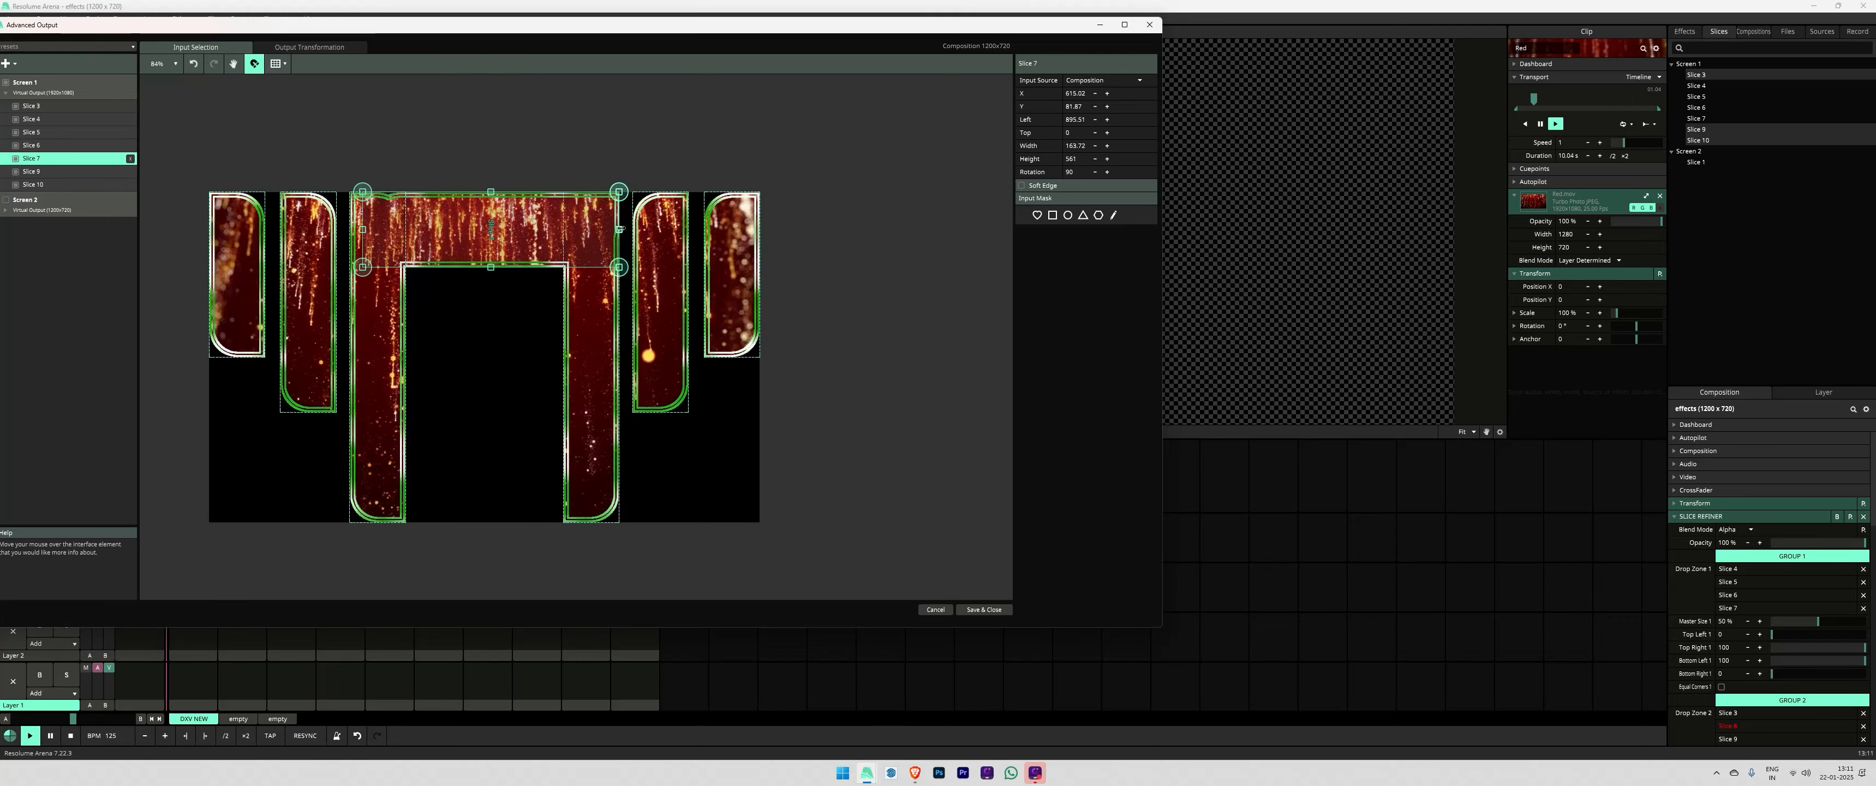
click(542, 121)
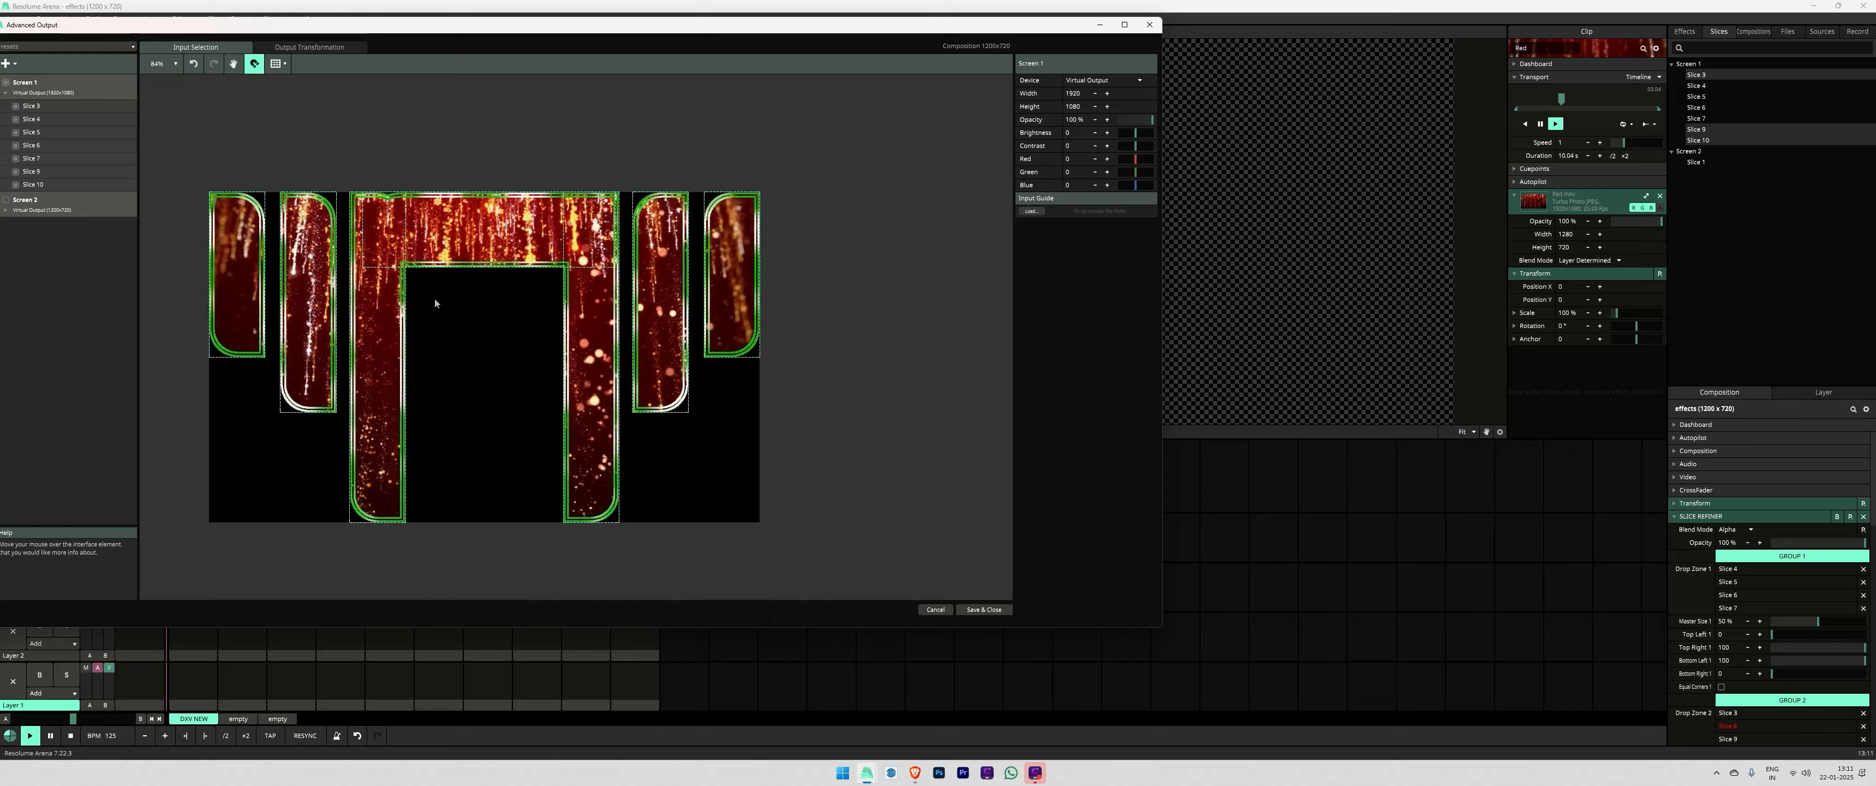
click(356, 233)
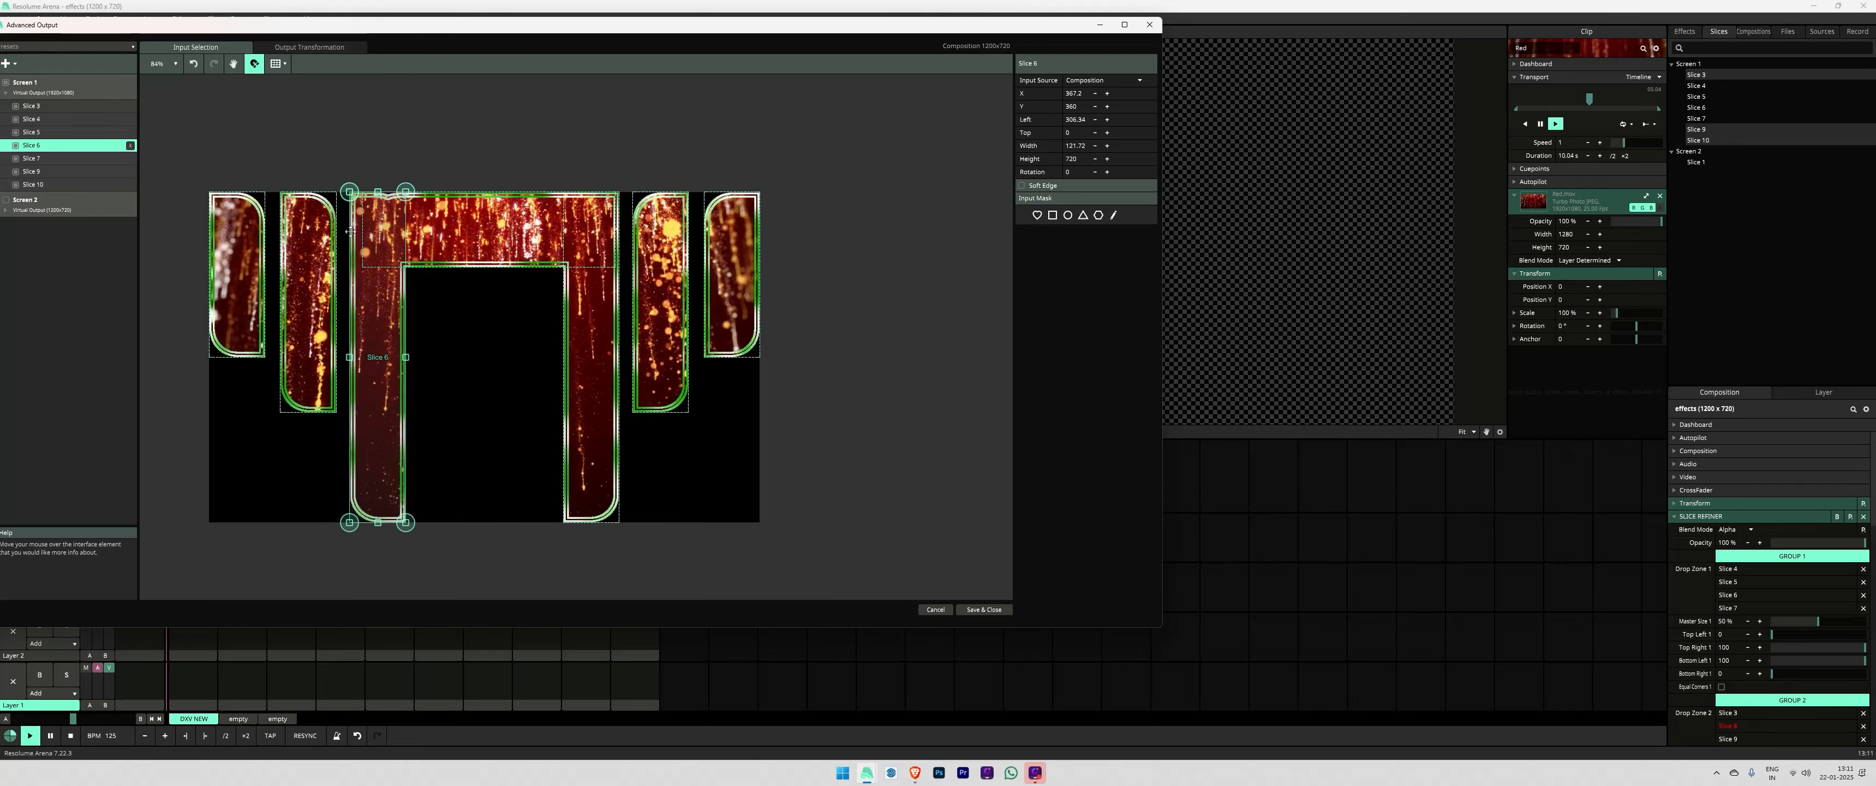
click(544, 141)
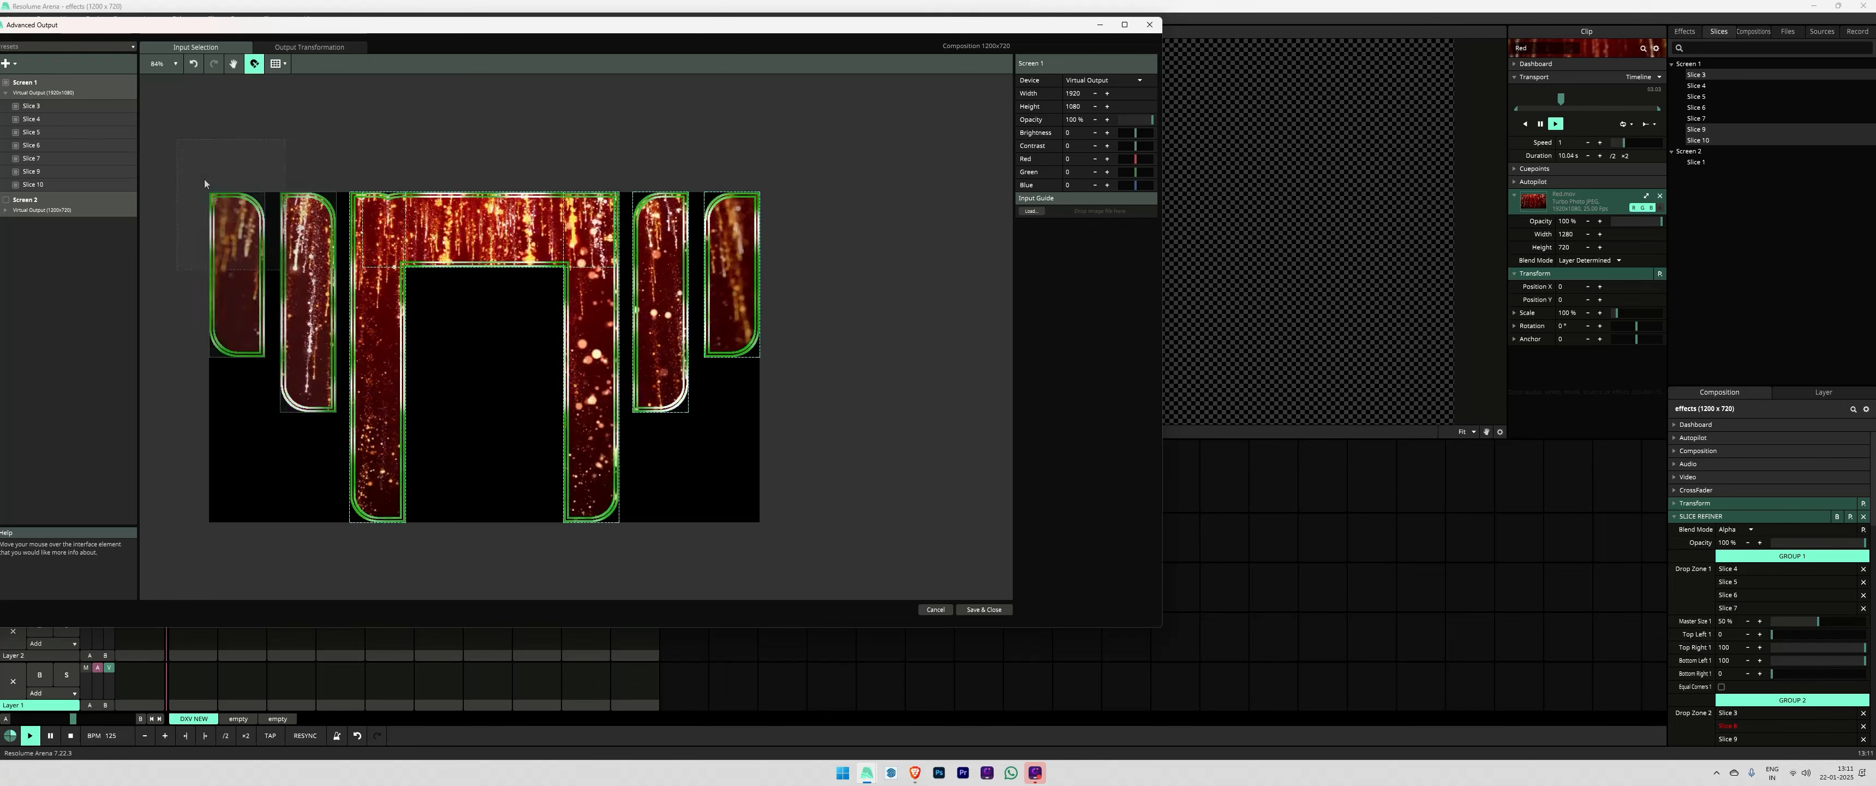
Step: Delete all Screen 1 slices except Slice 10, and place it at the composition's left edge with width 202.72 and height 720
drag(204, 179, 736, 459)
key(Delete)
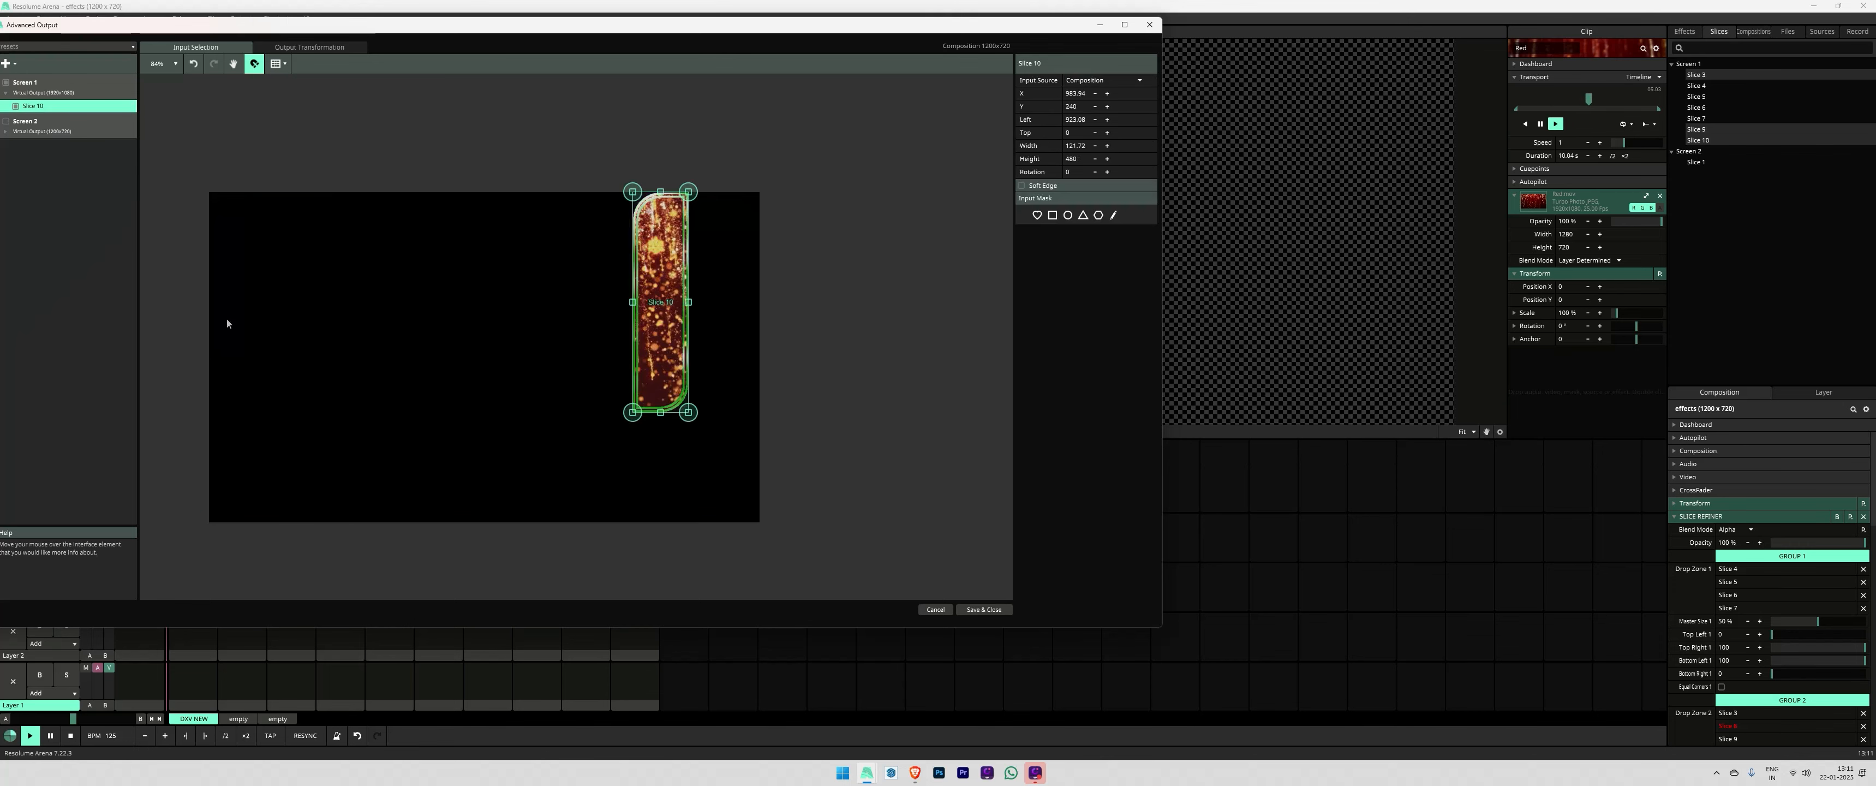
drag(657, 310, 207, 301)
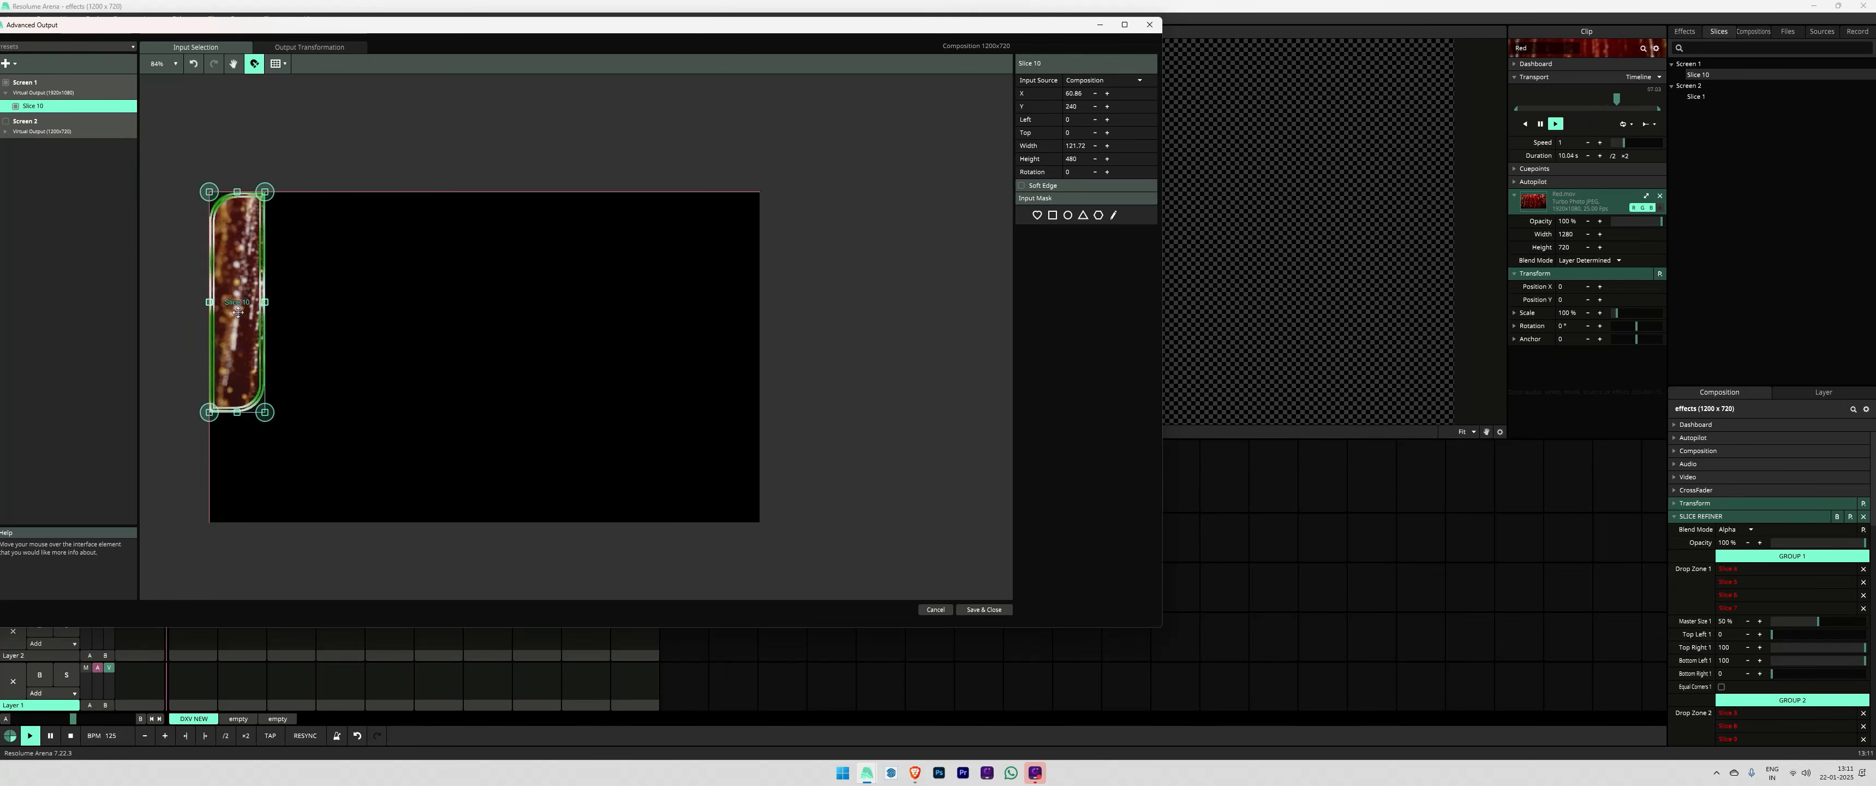
drag(263, 413, 302, 523)
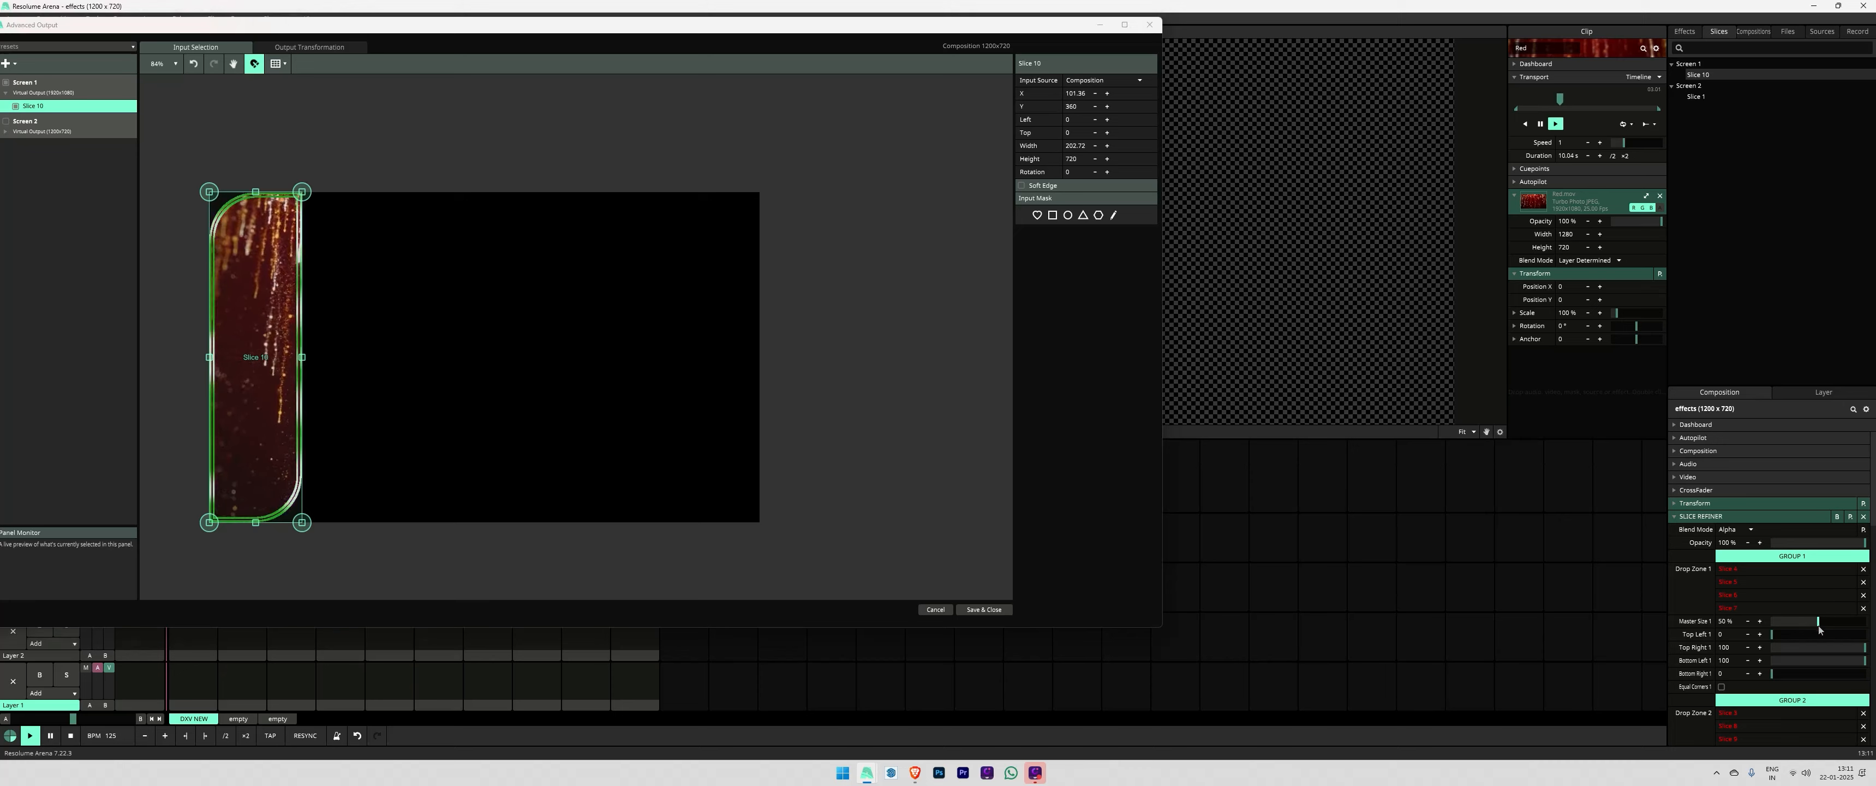
Step: In Slice Refiner Groups 1 and 2, set all corner values to 100, try a 100% master size, and set both master sizes to 0%
double_click(1786, 672)
scroll(1795, 660, down, 5)
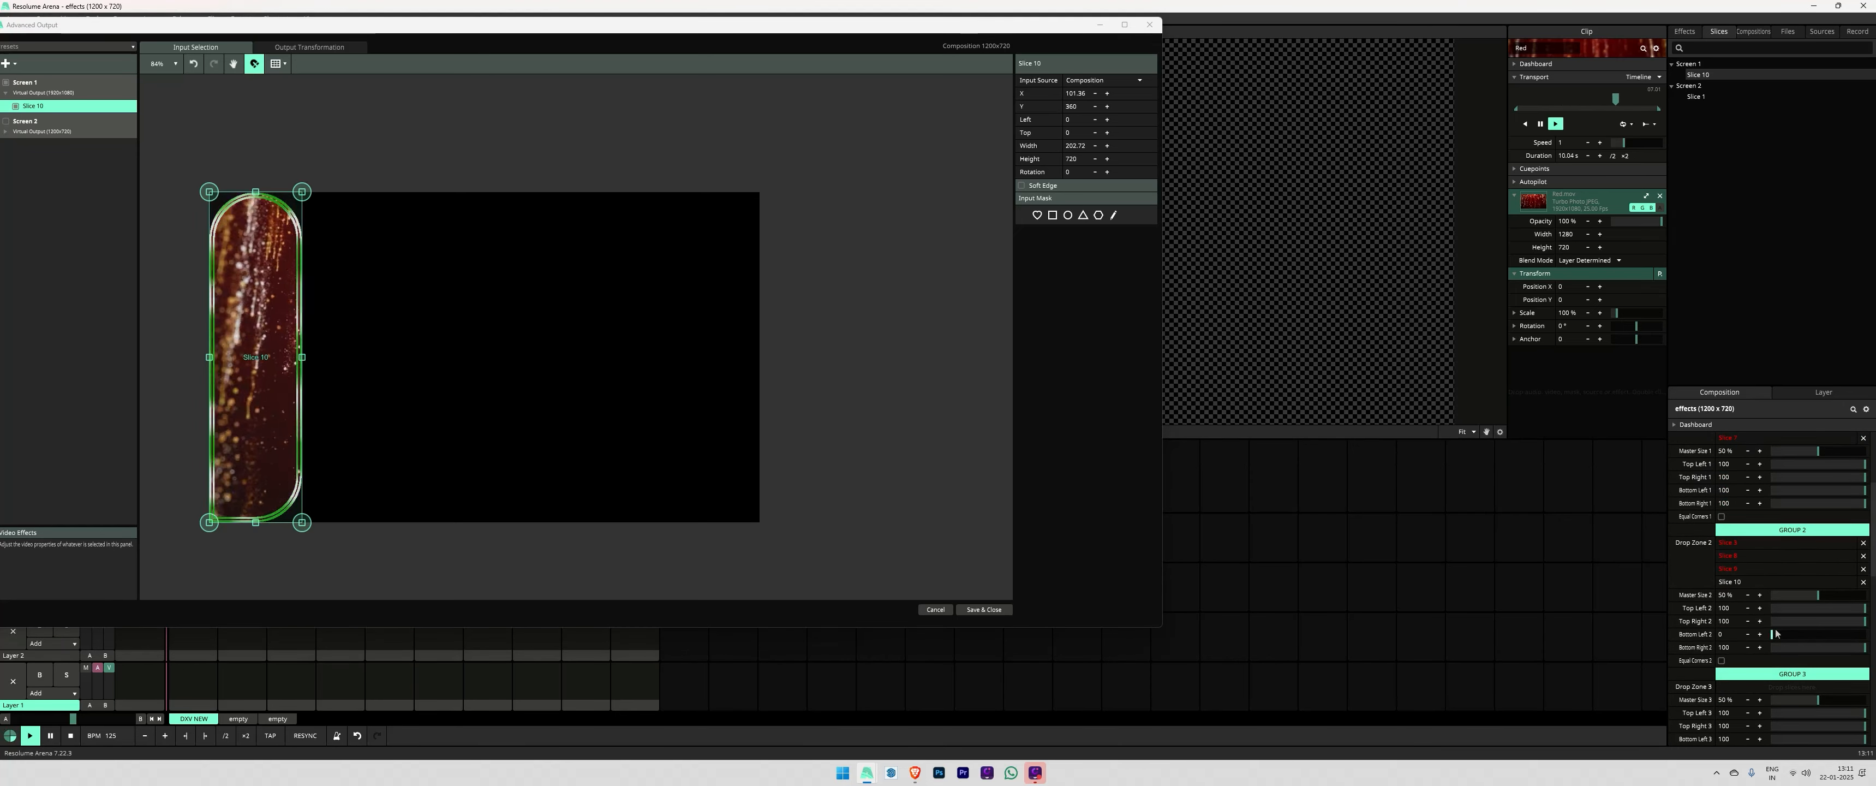
mouse_move(1819, 596)
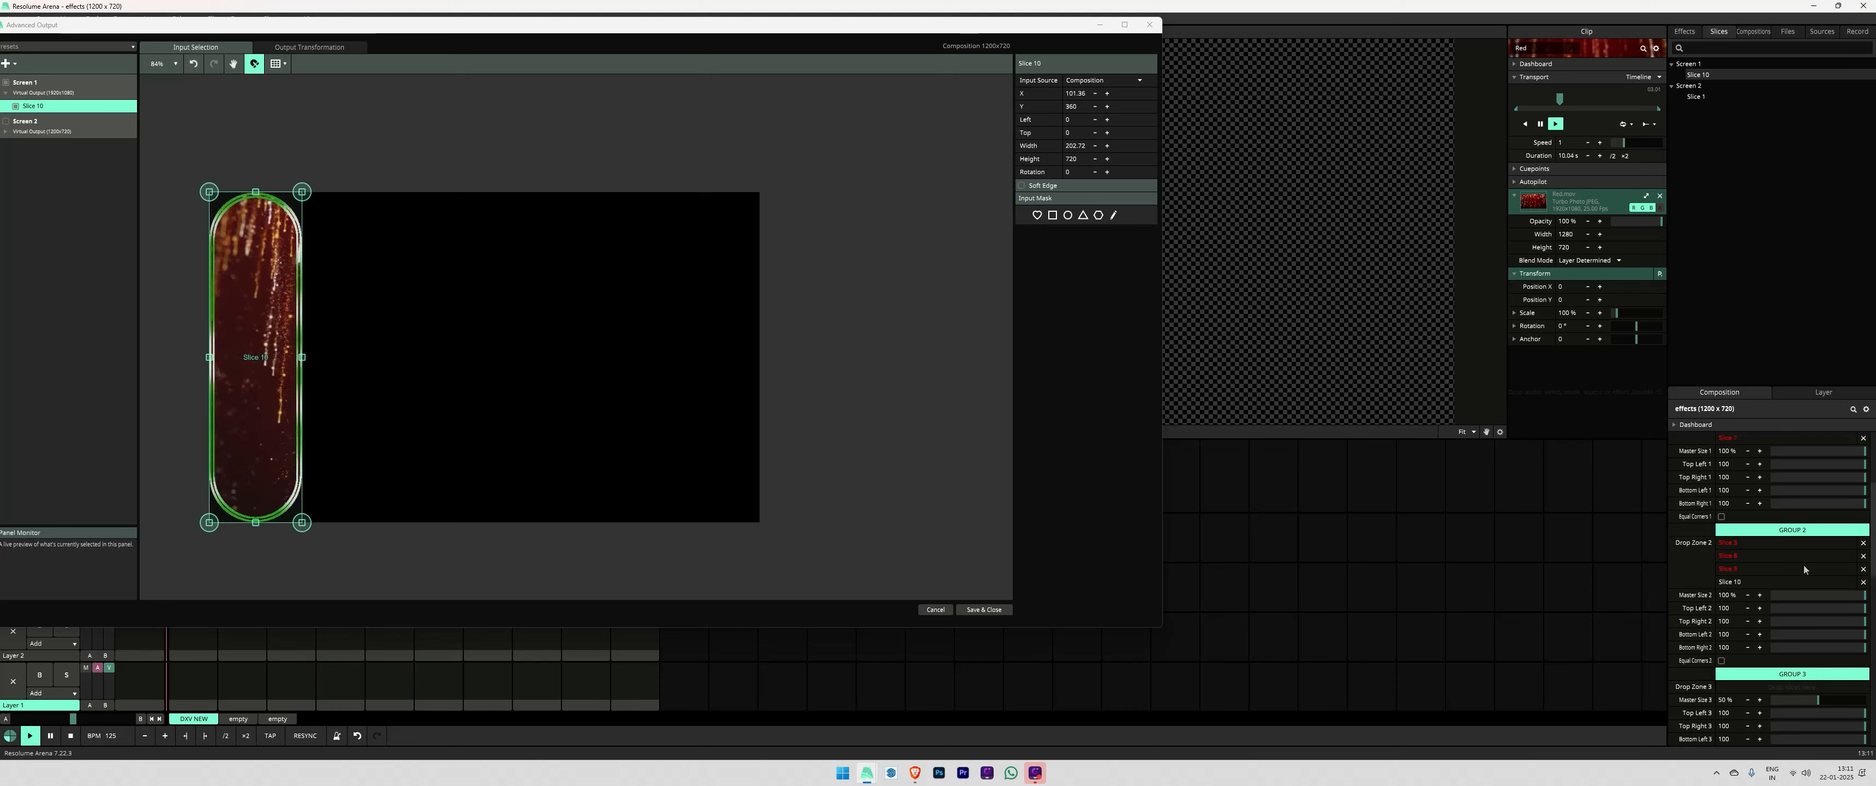
scroll(1803, 565, up, 2)
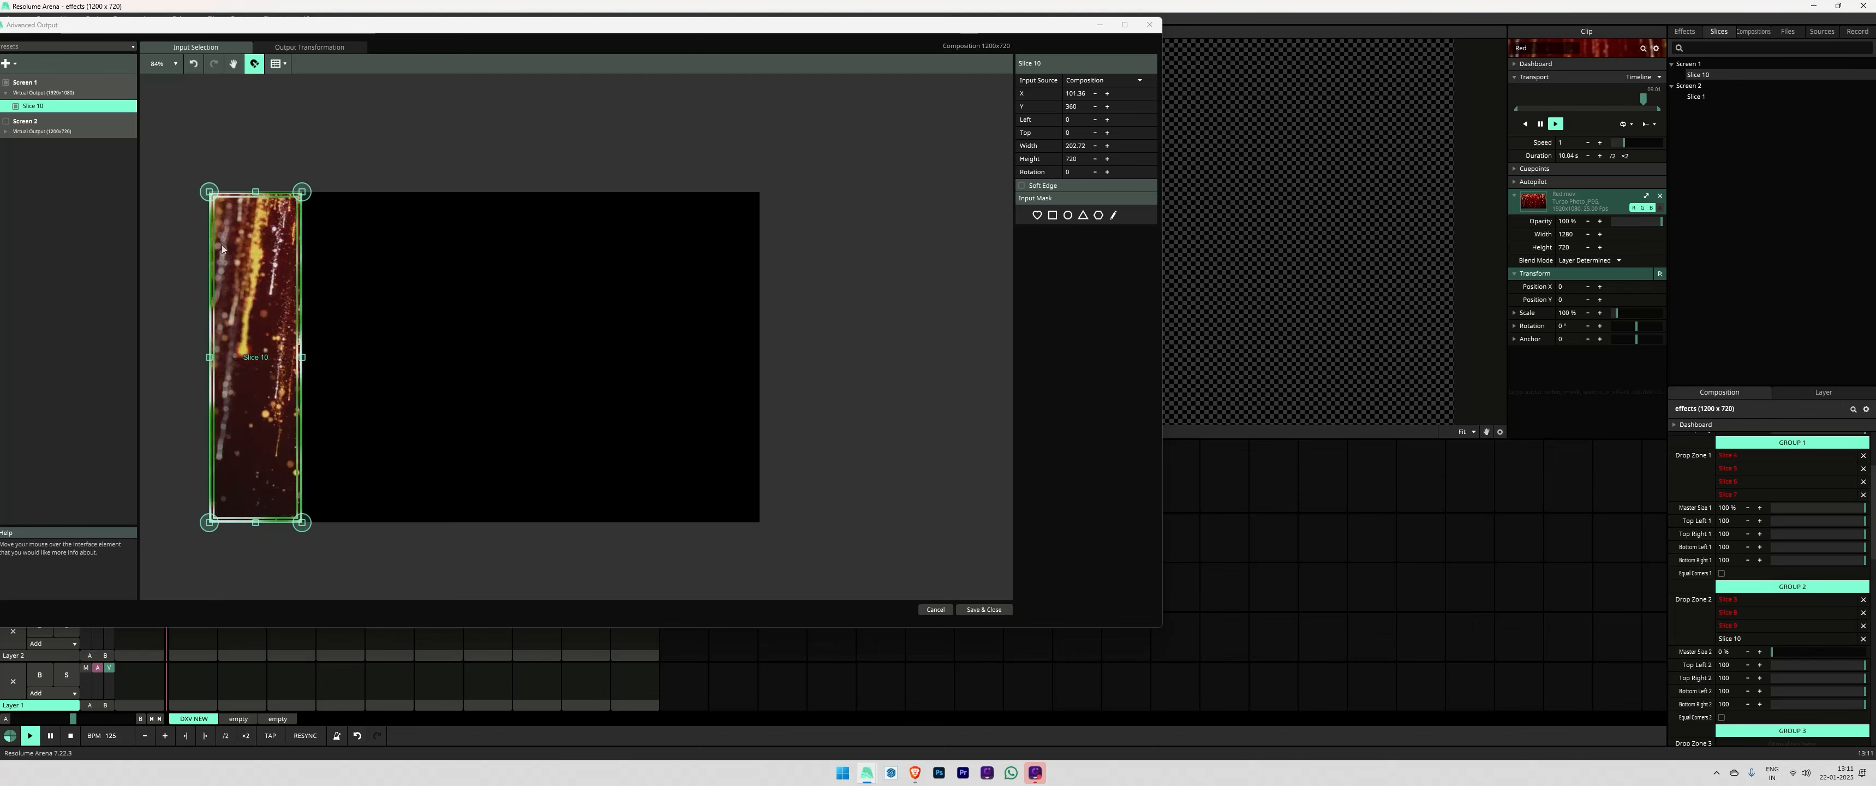
Step: Move Slice 10 to the composition's right edge, at a left position of 997.28
scroll(313, 357, down, 1)
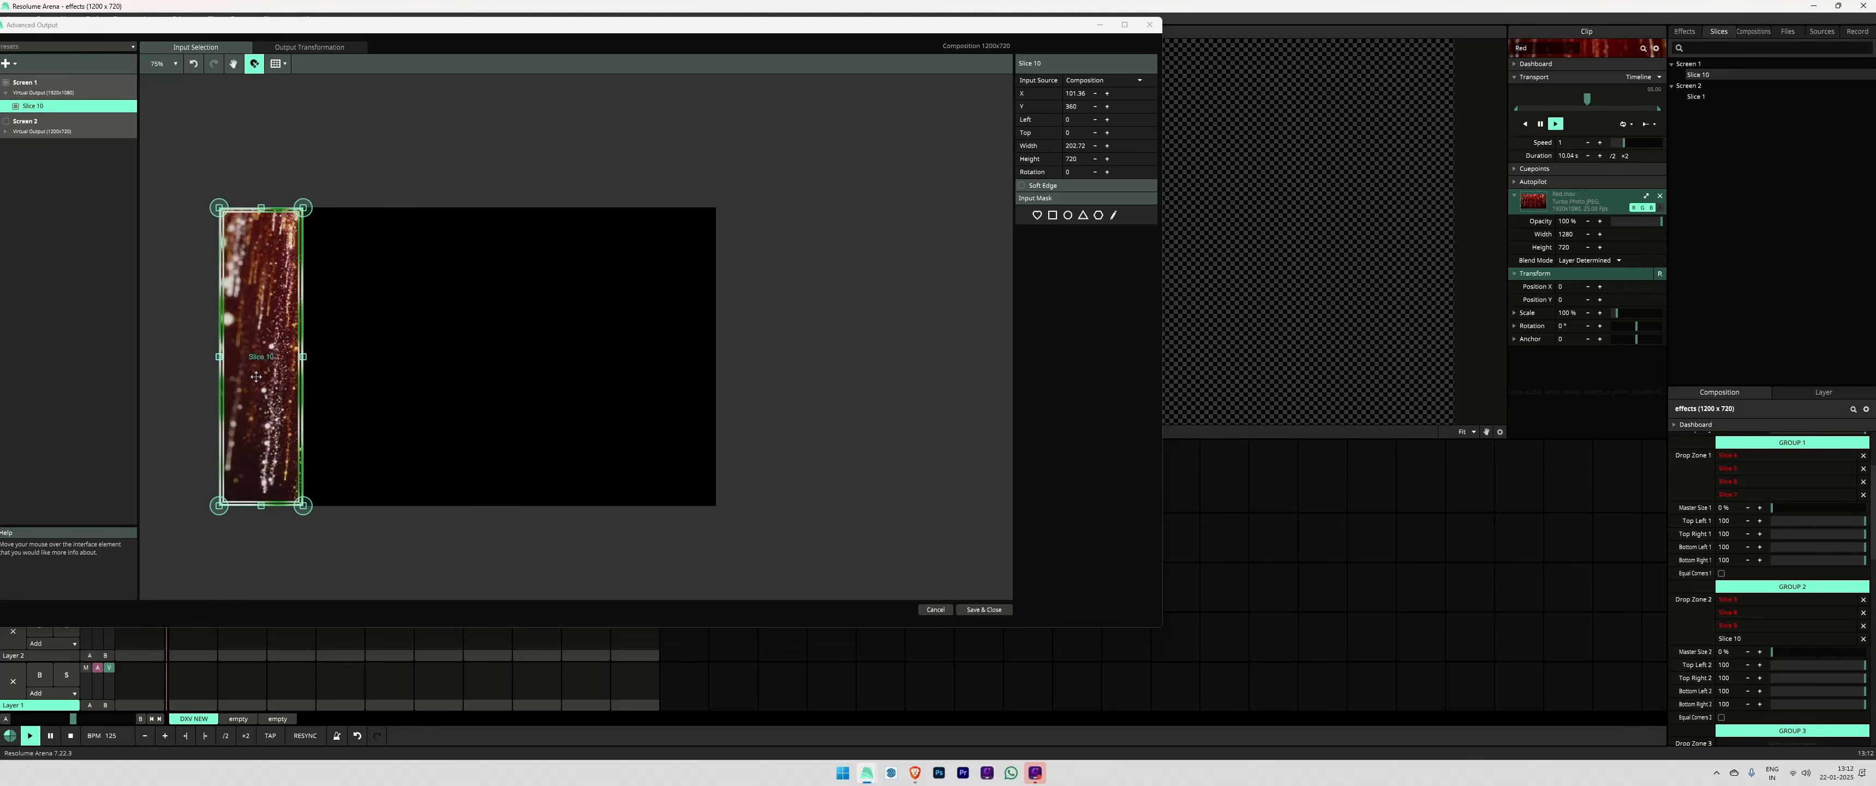
drag(255, 376, 699, 367)
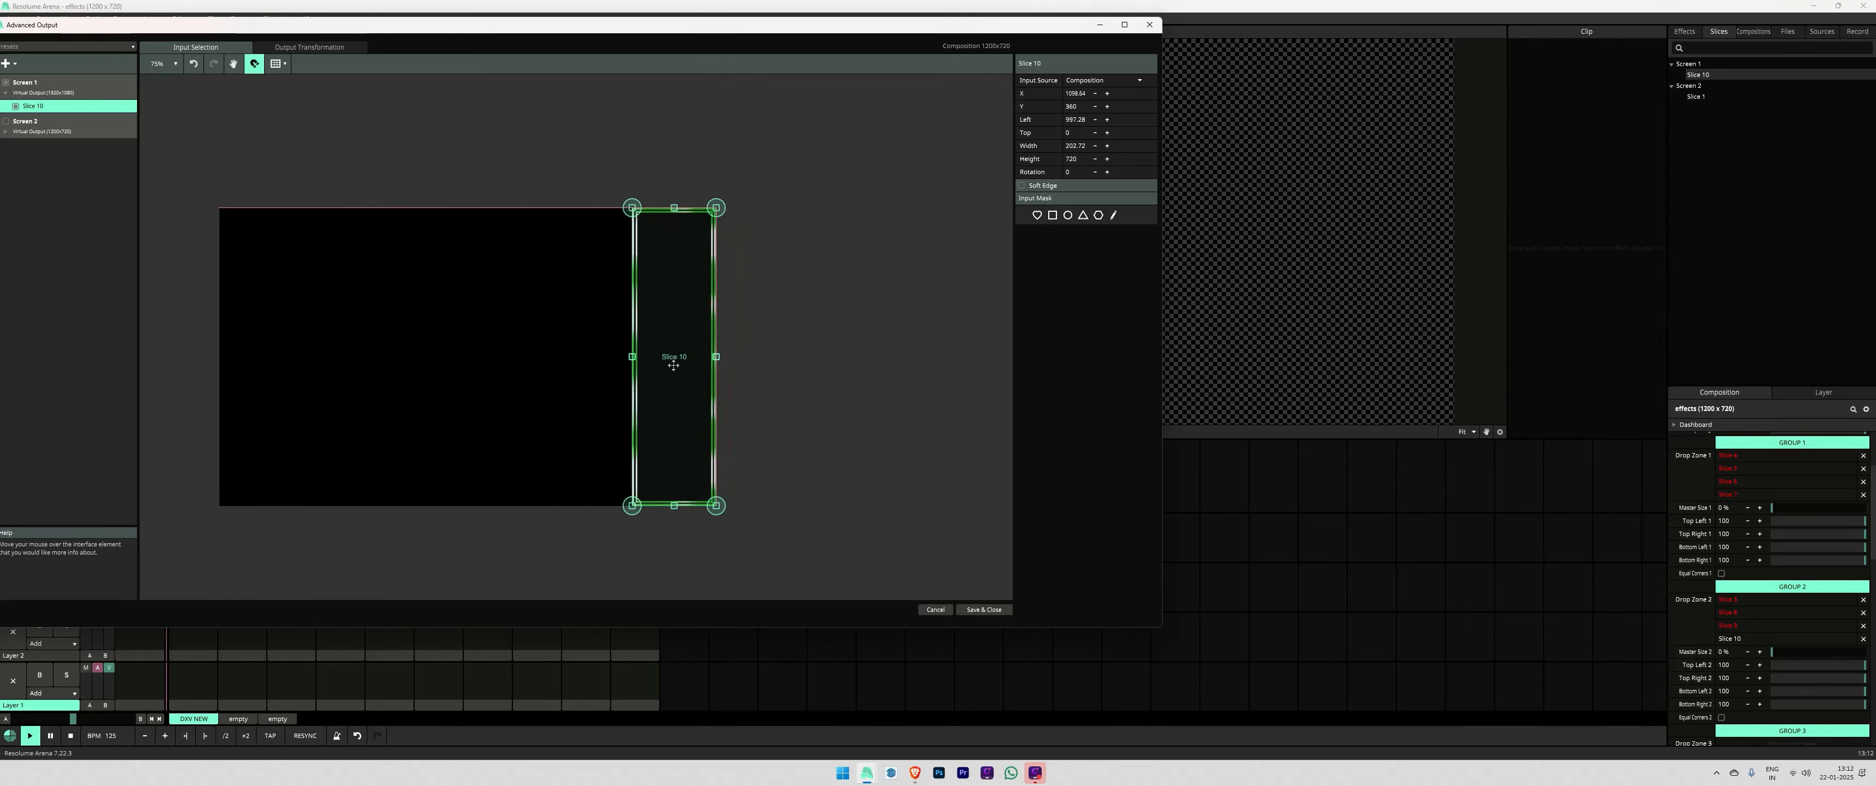